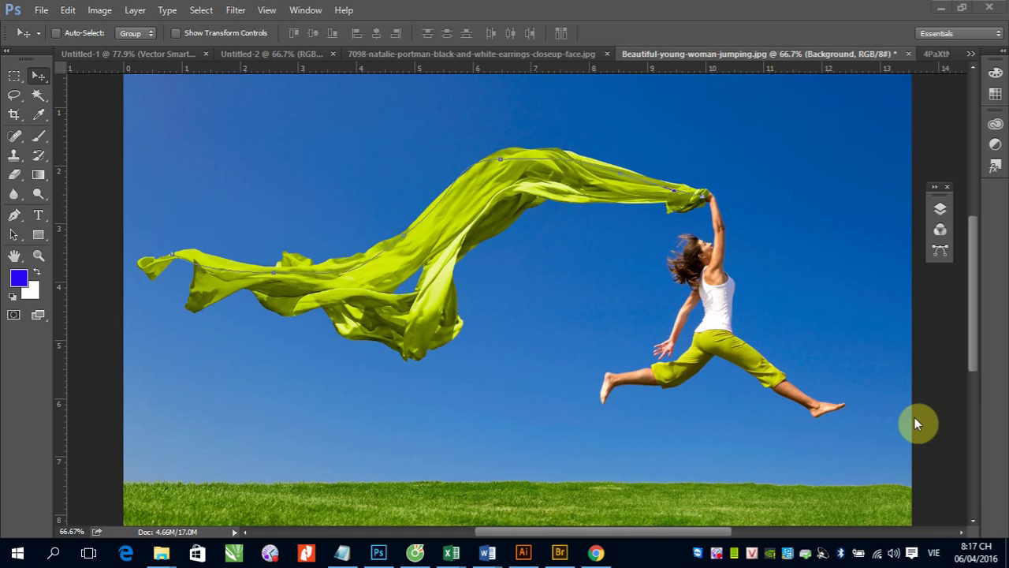
# - Mirror the screen onto the second display and zoom the photo out to 50%
pyautogui.press('super+p')
pyautogui.click(851, 155)
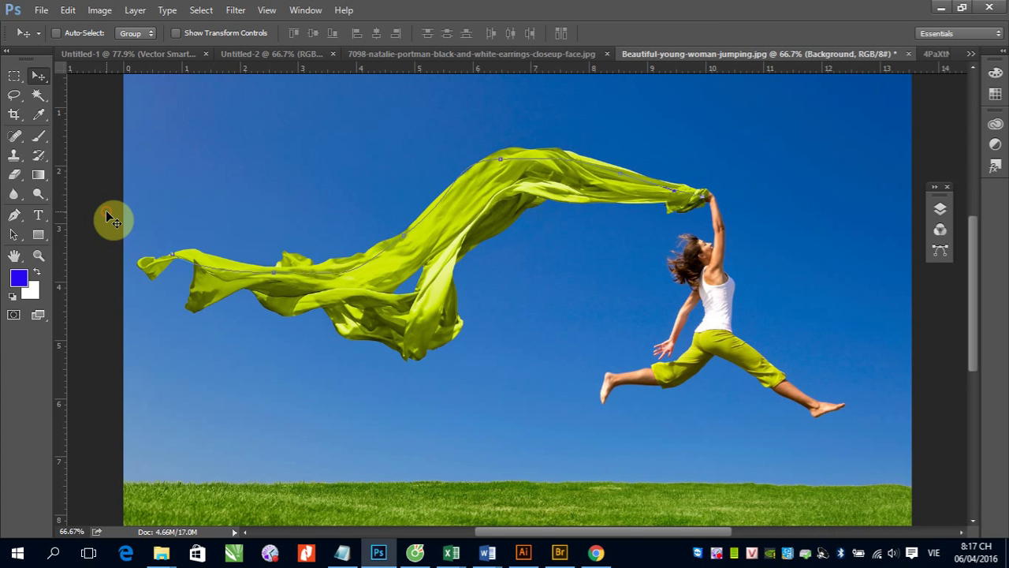
pyautogui.hotkey('ctrl', '-')
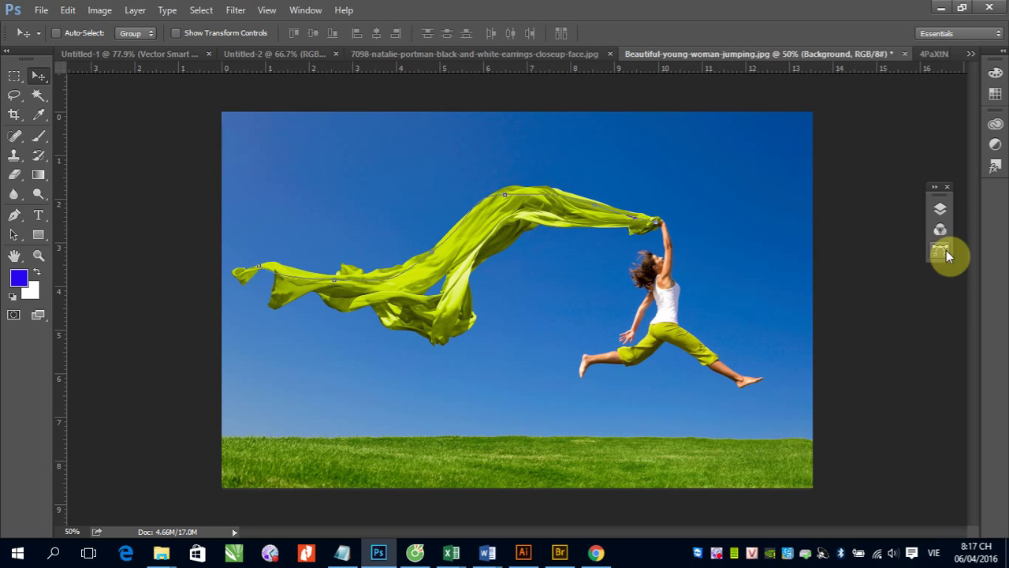
# - Delete the Work Path and dock the Layers/Channels/Paths panel group on the right
pyautogui.click(941, 212)
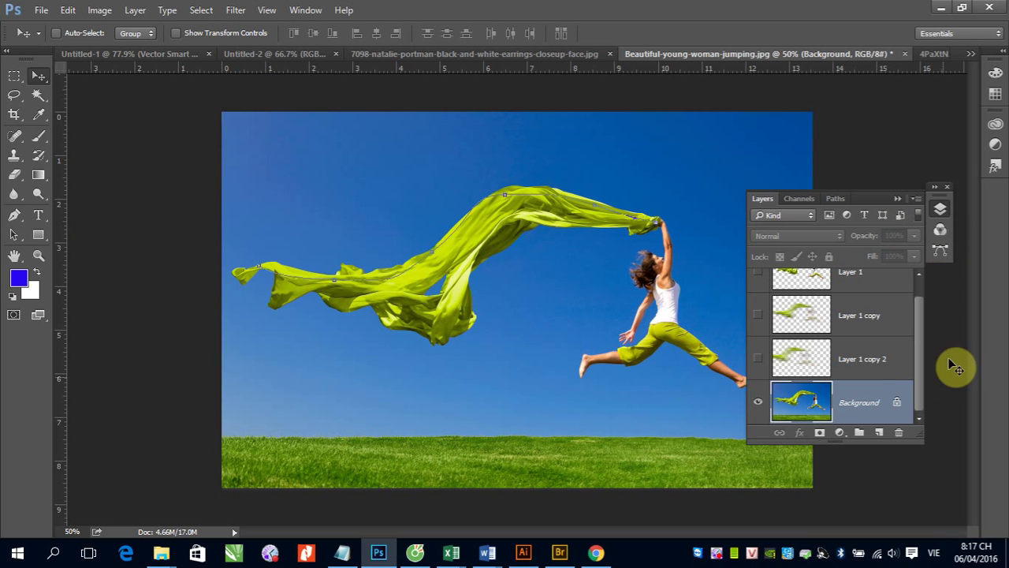
pyautogui.click(837, 199)
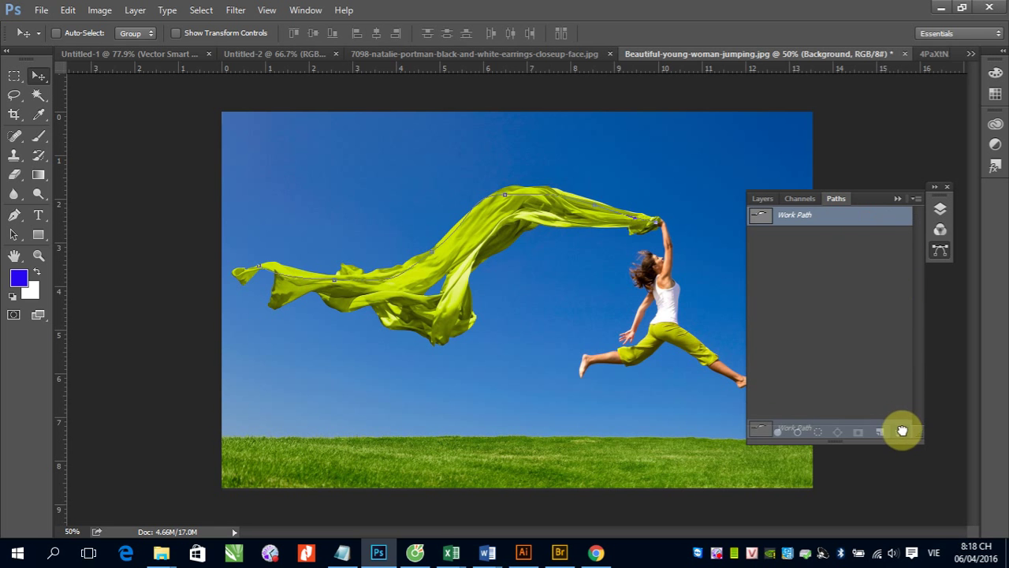
pyautogui.moveTo(868, 241); pyautogui.dragTo(900, 432)
pyautogui.click(897, 199)
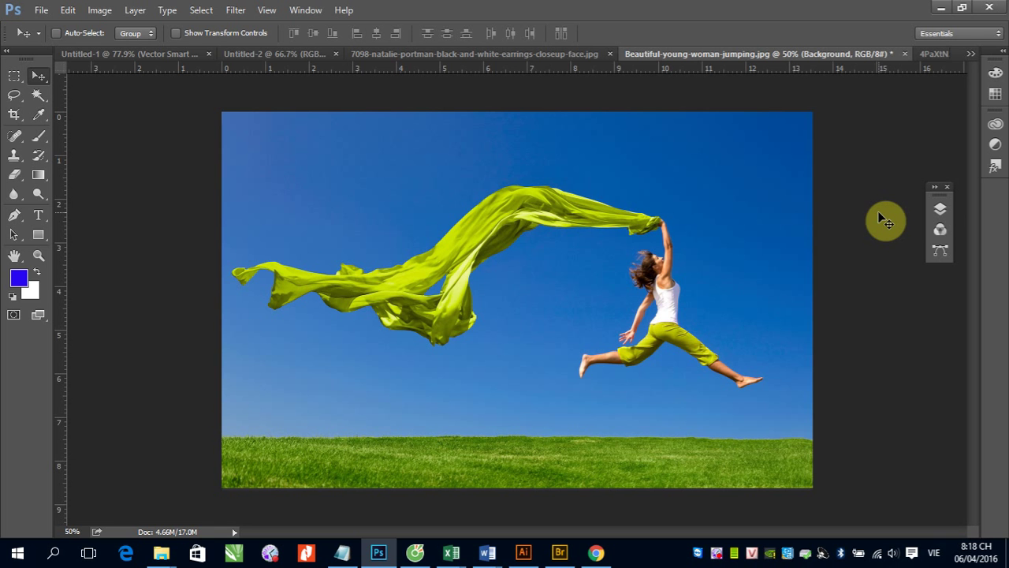
pyautogui.moveTo(938, 189)
pyautogui.mouseDown()
pyautogui.moveTo(996, 211)
pyautogui.moveTo(993, 198)
pyautogui.mouseUp()
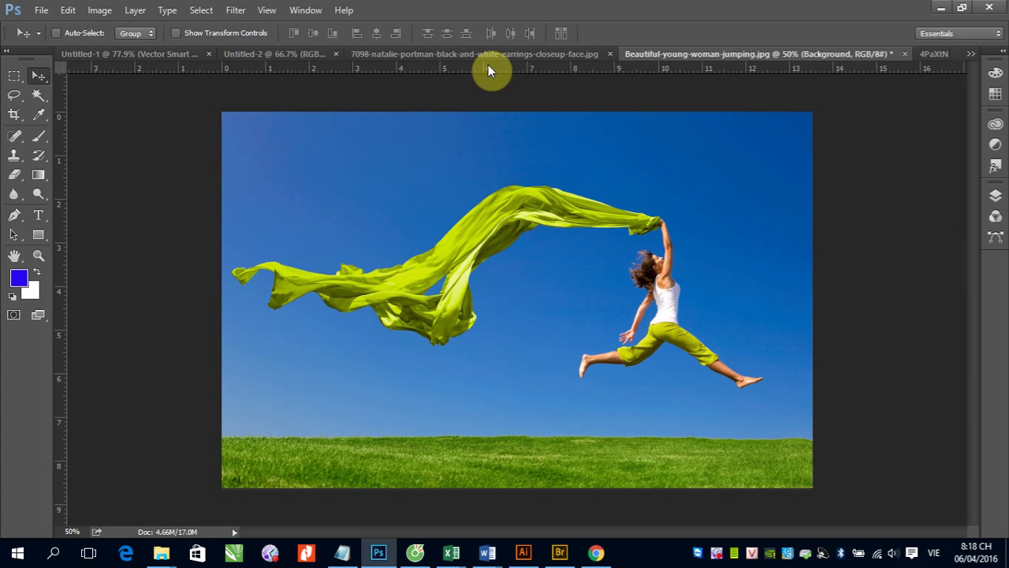
# - Show the Actions panel, reposition and lengthen it, and collapse the My Actions set
pyautogui.click(306, 11)
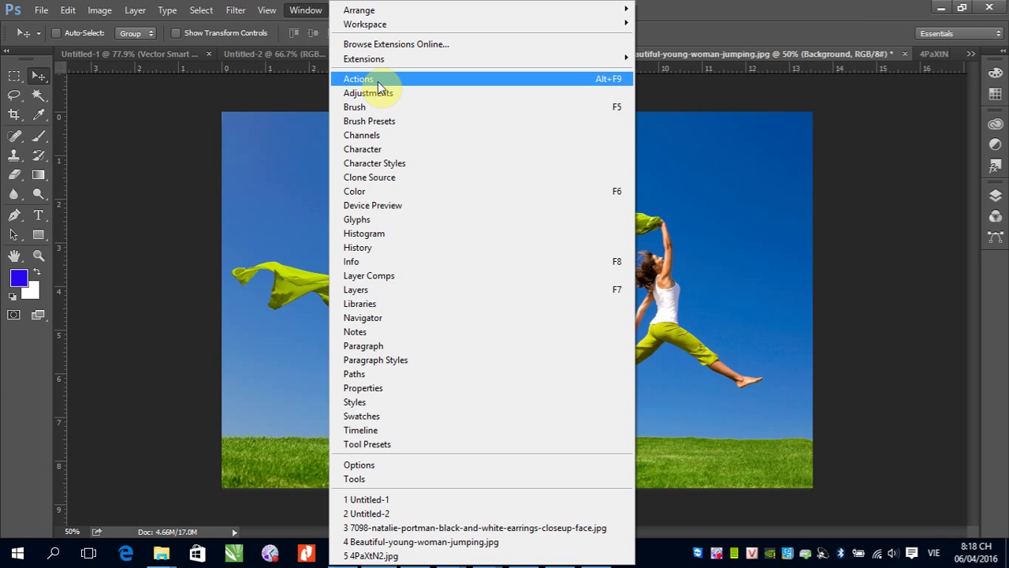
pyautogui.click(378, 82)
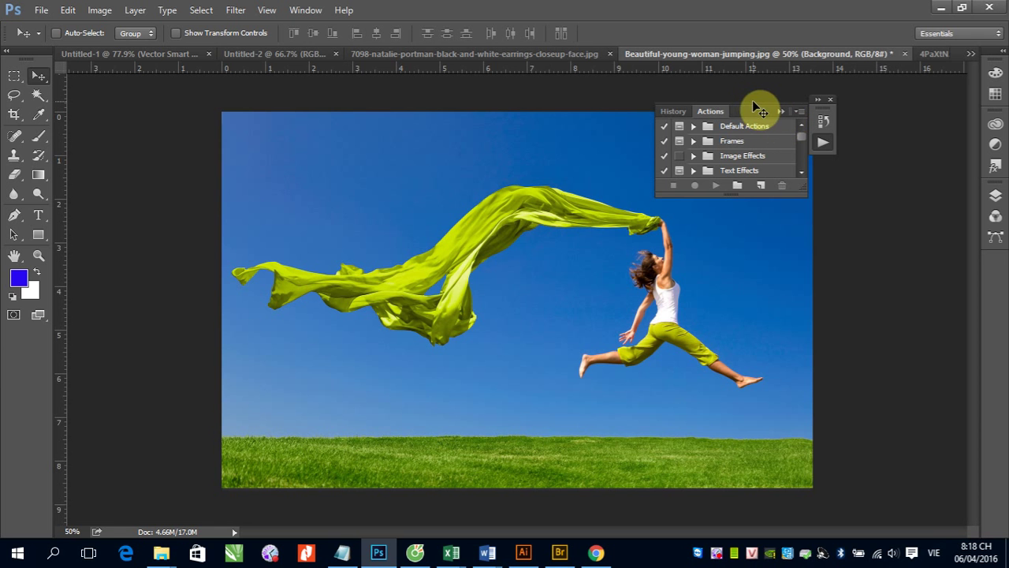
pyautogui.moveTo(752, 101); pyautogui.dragTo(887, 136)
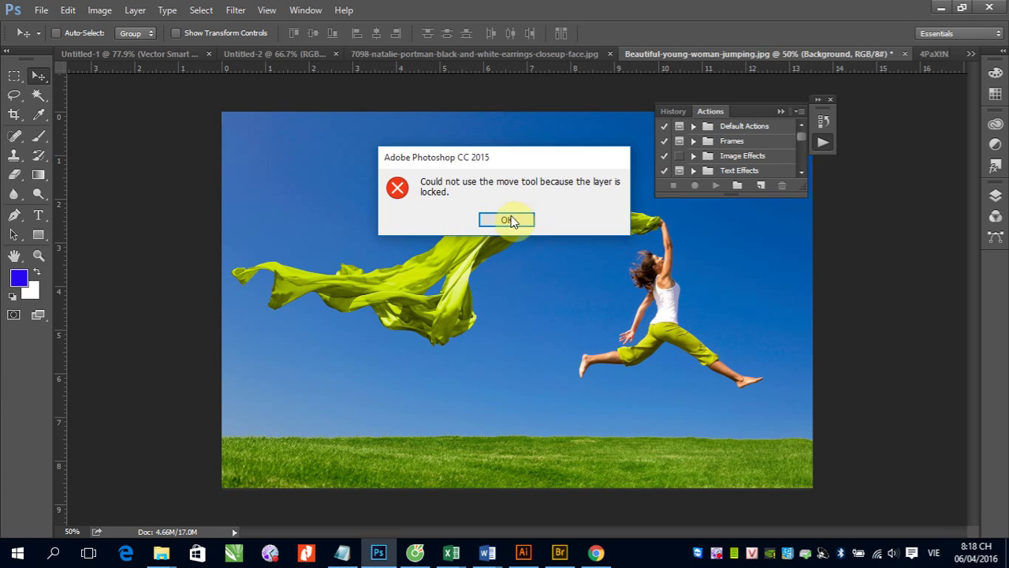
pyautogui.click(507, 219)
pyautogui.moveTo(801, 194); pyautogui.dragTo(801, 272)
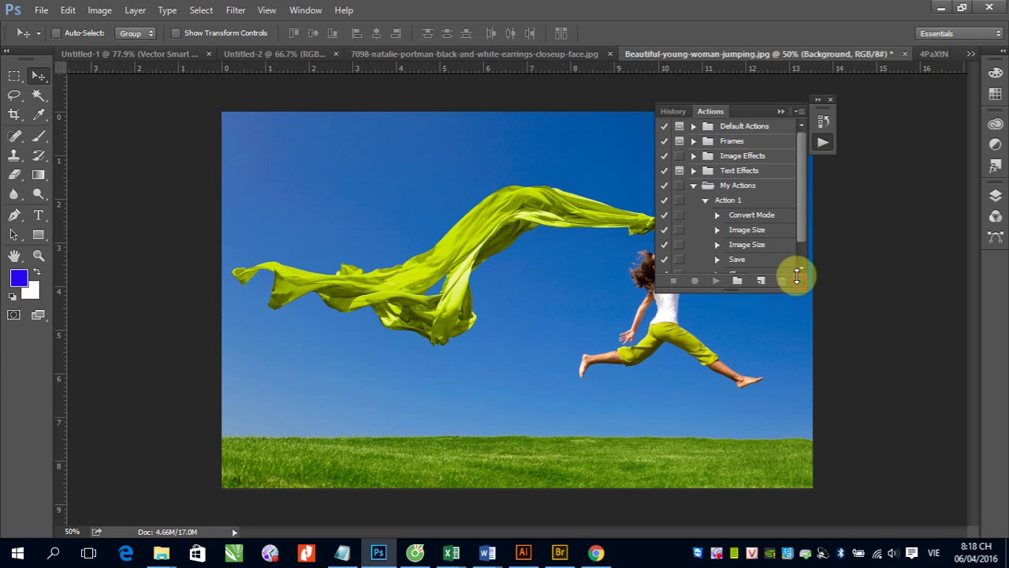
pyautogui.click(693, 185)
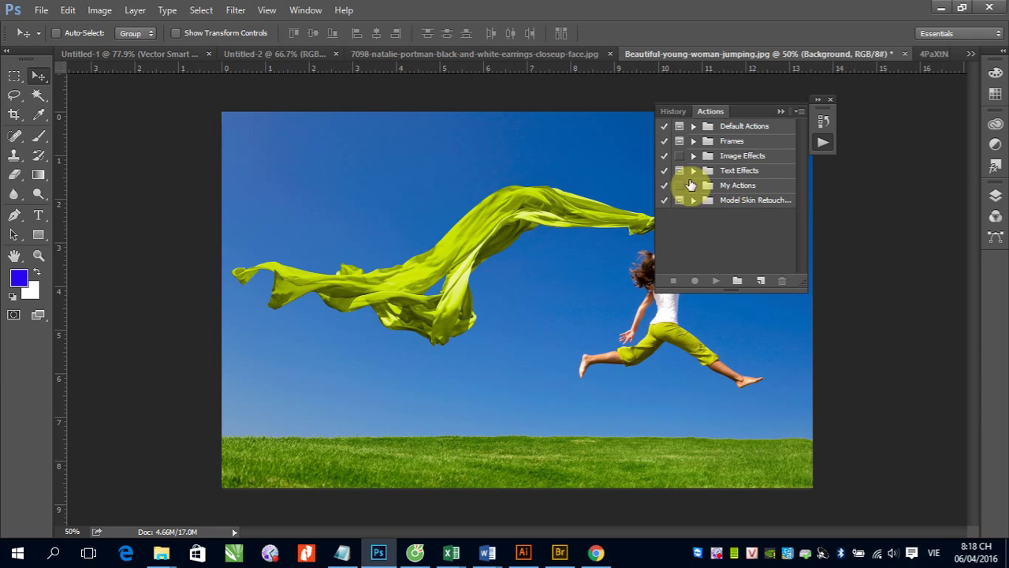
# - Delete the Frames, Image Effects, Text Effects, My Actions and Model Skin Retouch sets
pyautogui.click(764, 145)
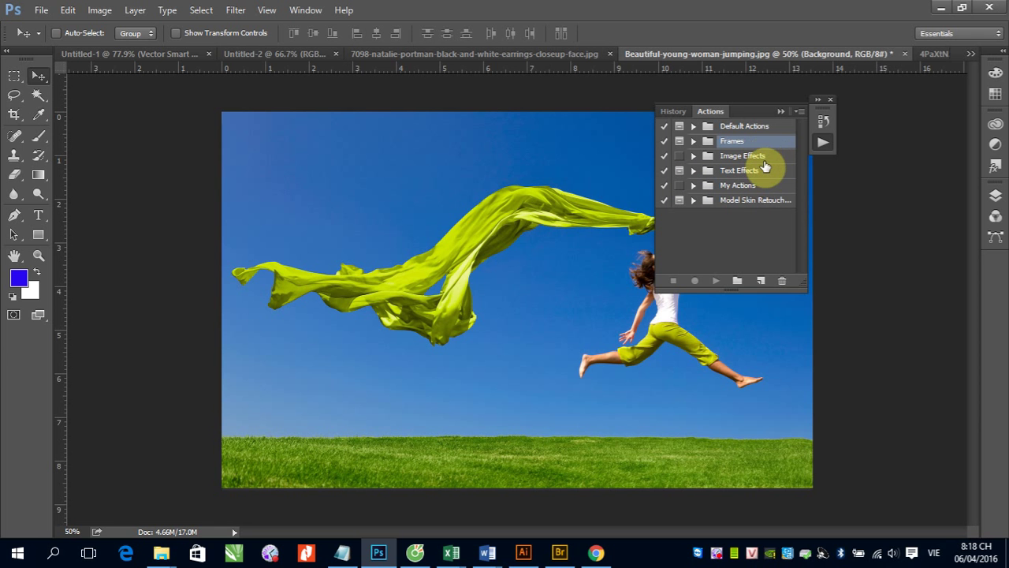
pyautogui.keyDown('shift'); pyautogui.click(770, 157); pyautogui.keyUp('shift')
pyautogui.keyDown('shift'); pyautogui.click(776, 200); pyautogui.keyUp('shift')
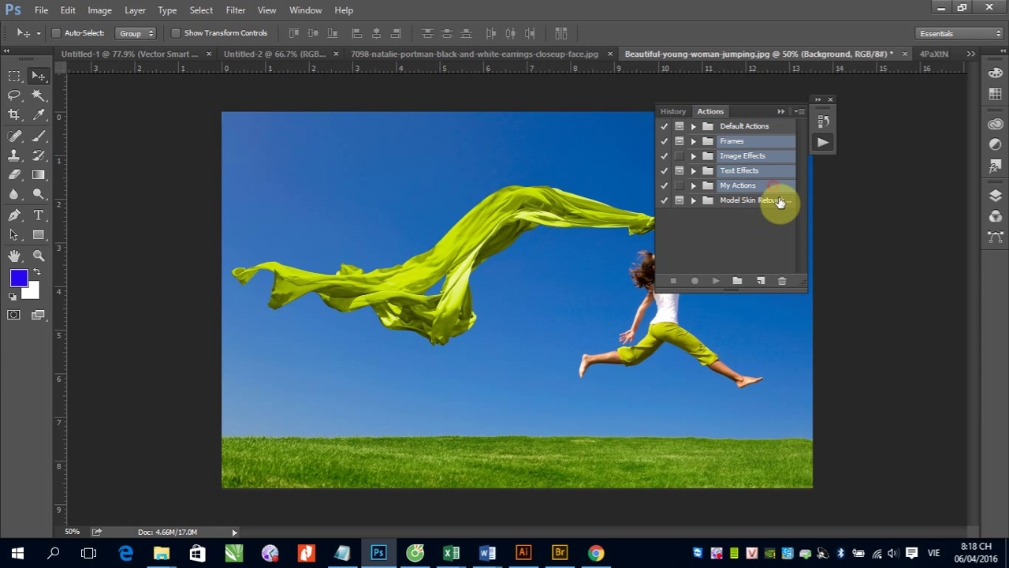
pyautogui.click(783, 280)
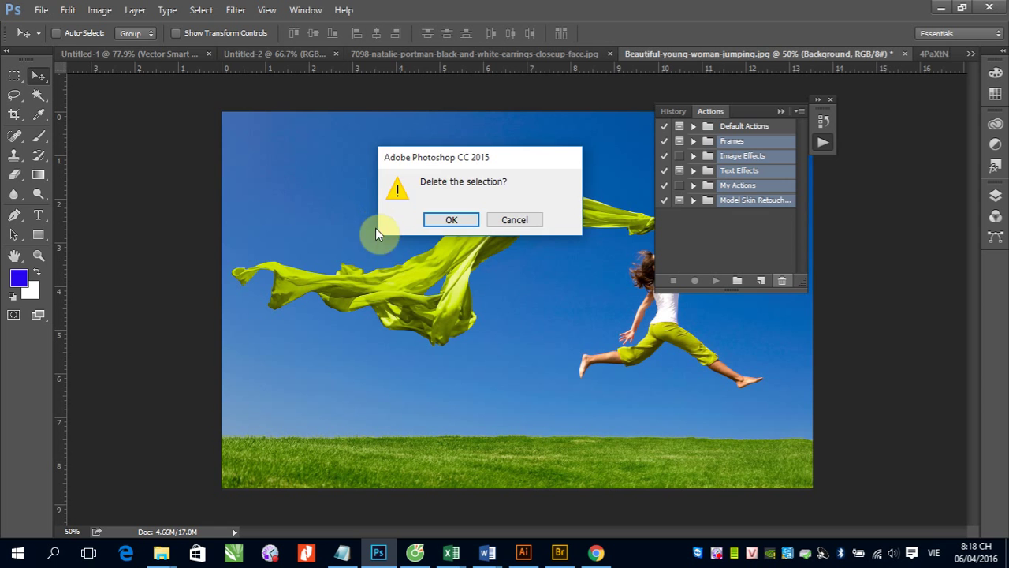
pyautogui.click(451, 219)
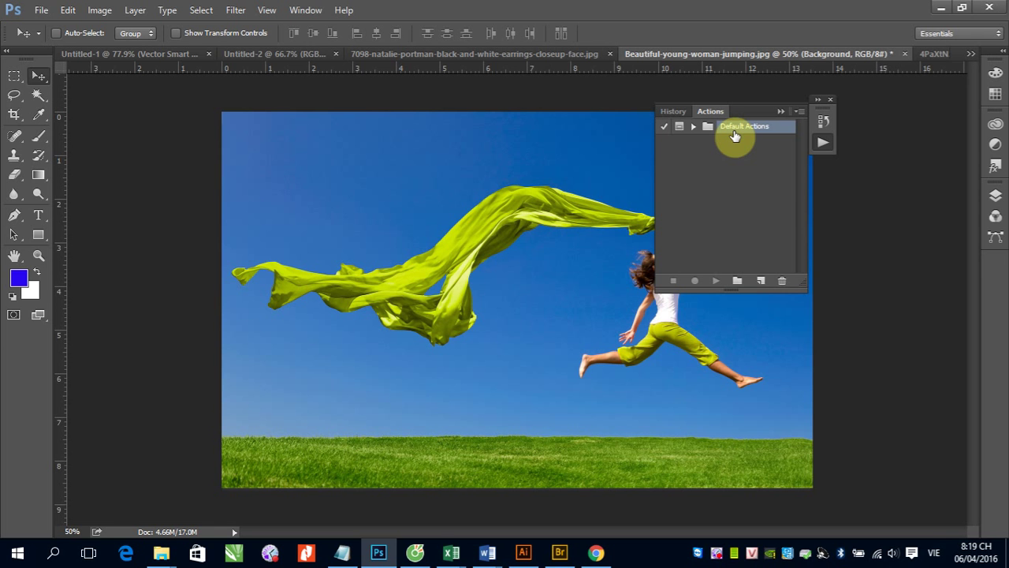
# - Expand Default Actions and lengthen the panel to list all 13 actions
pyautogui.click(693, 127)
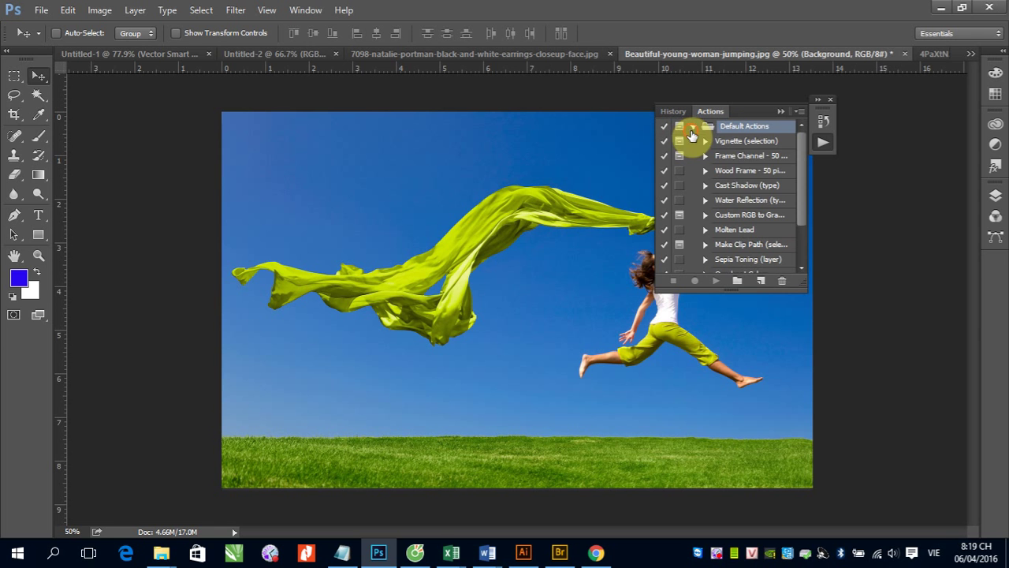
pyautogui.moveTo(799, 290); pyautogui.dragTo(800, 406)
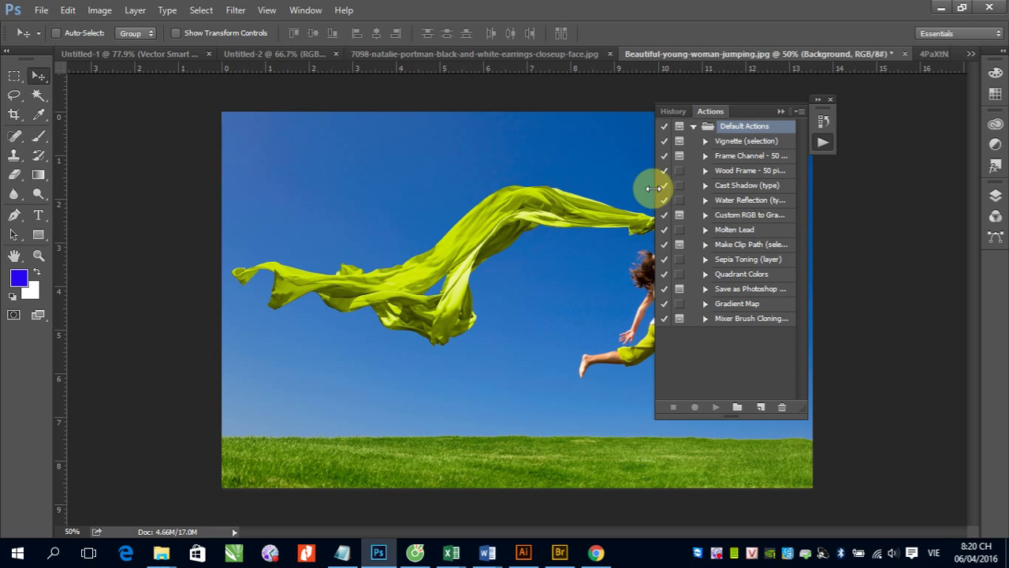
# - Widen the Actions panel briefly, narrow it again, and collapse it to its icon
pyautogui.moveTo(653, 188); pyautogui.dragTo(550, 189)
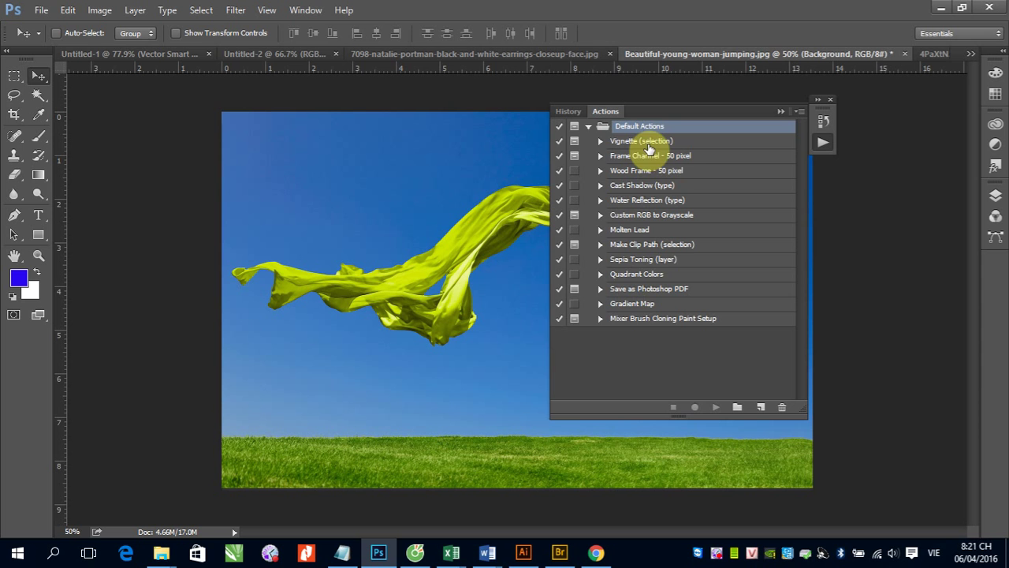
pyautogui.moveTo(549, 155); pyautogui.dragTo(668, 165)
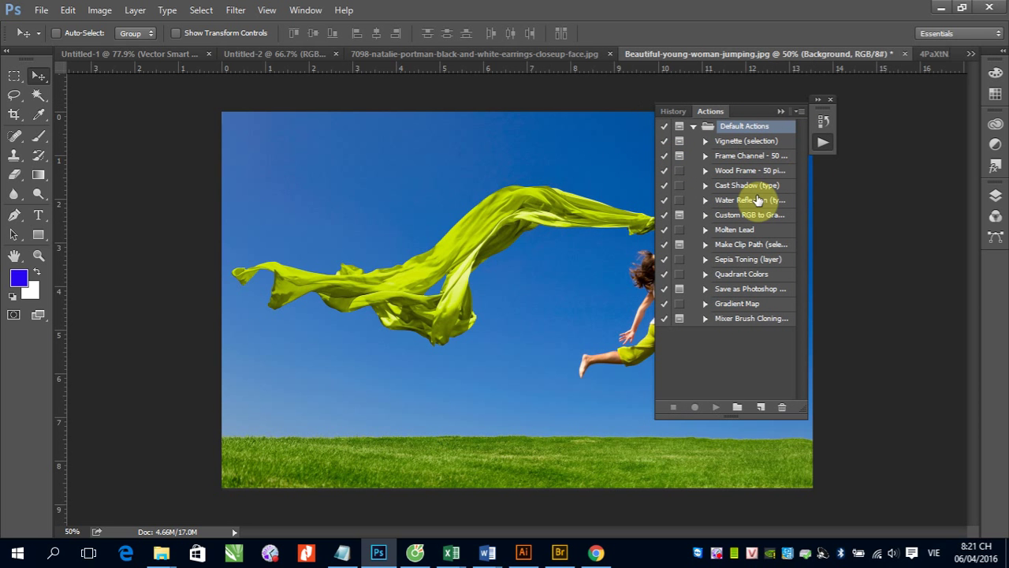
pyautogui.click(780, 112)
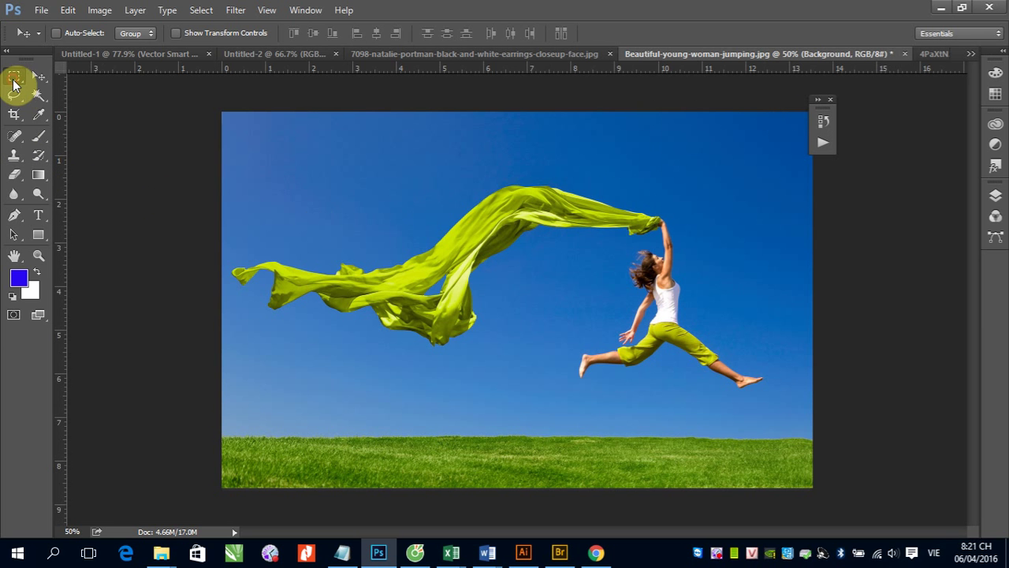
# - Draw an elliptical selection around the woman and scarf, then play Vignette (selection)
pyautogui.moveTo(14, 85); pyautogui.dragTo(45, 86)
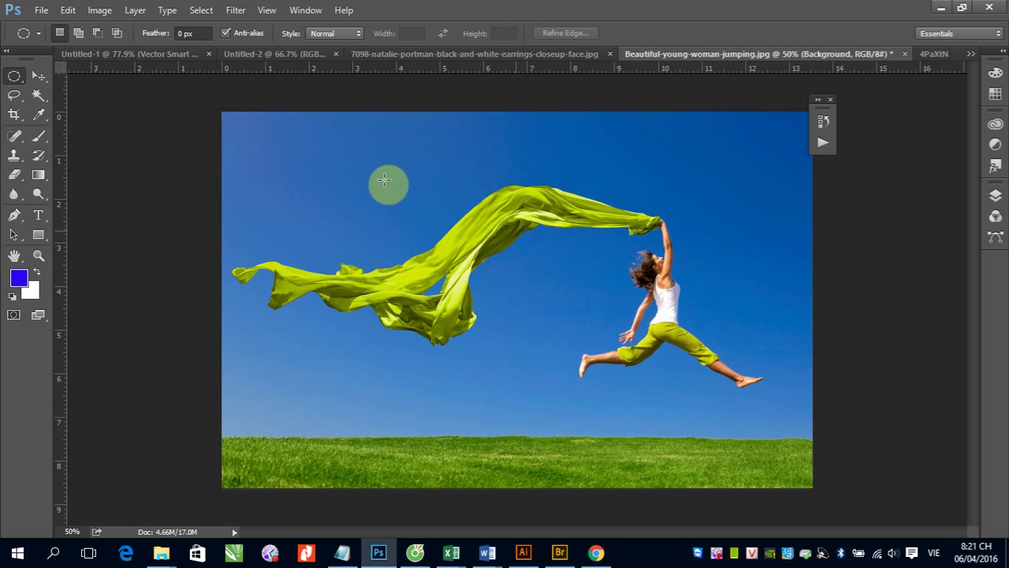
pyautogui.moveTo(340, 157); pyautogui.dragTo(759, 416)
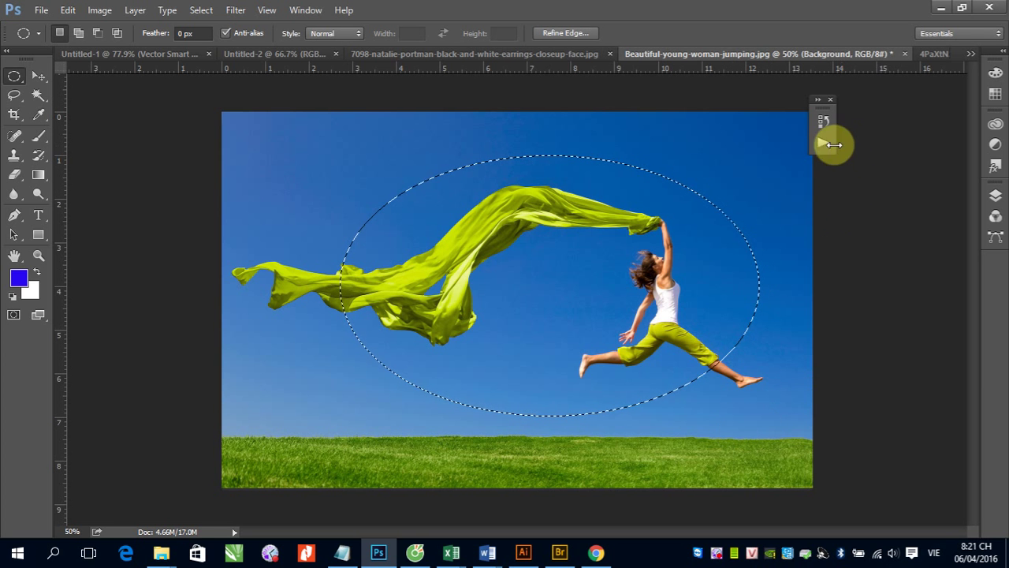
pyautogui.click(824, 144)
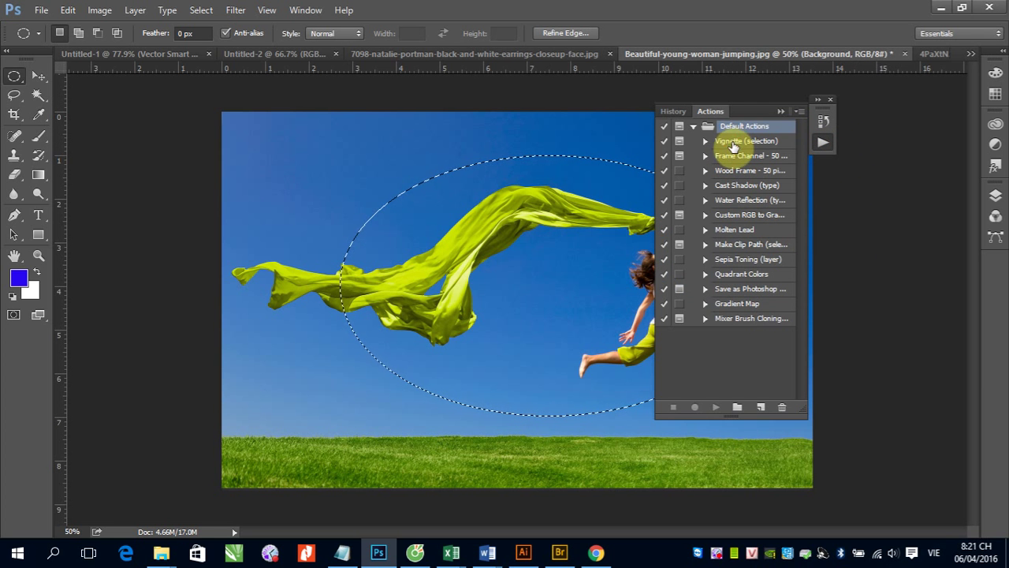
pyautogui.click(733, 143)
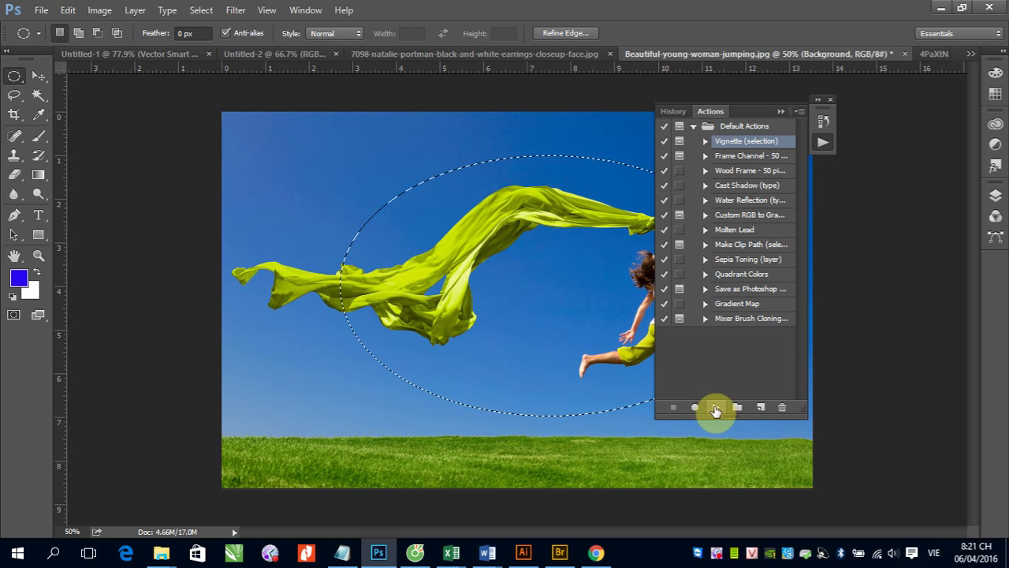
pyautogui.click(715, 408)
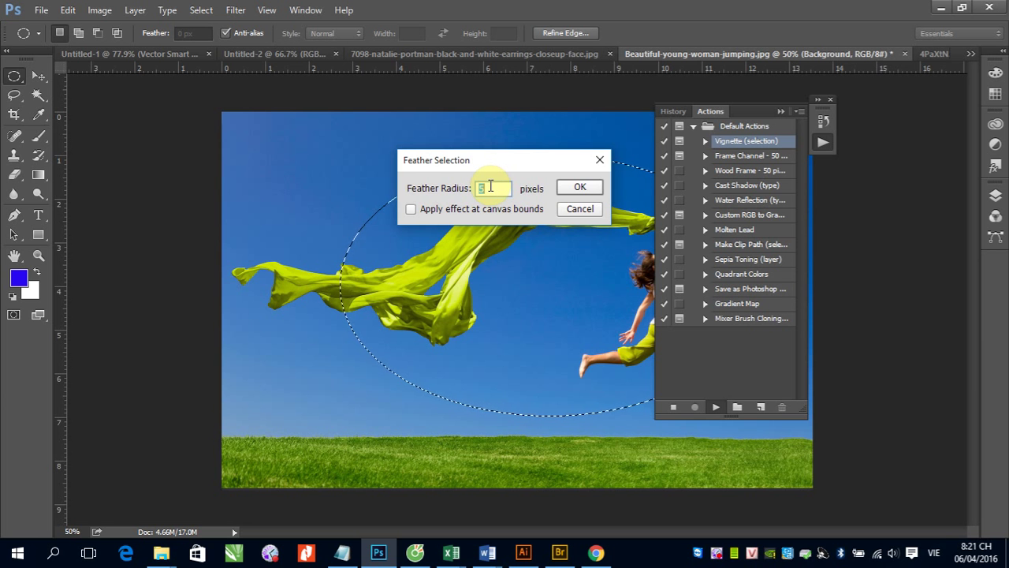
pyautogui.click(486, 187)
# - Enter a 50-pixel feather radius to apply the soft white oval vignette
pyautogui.write('0')
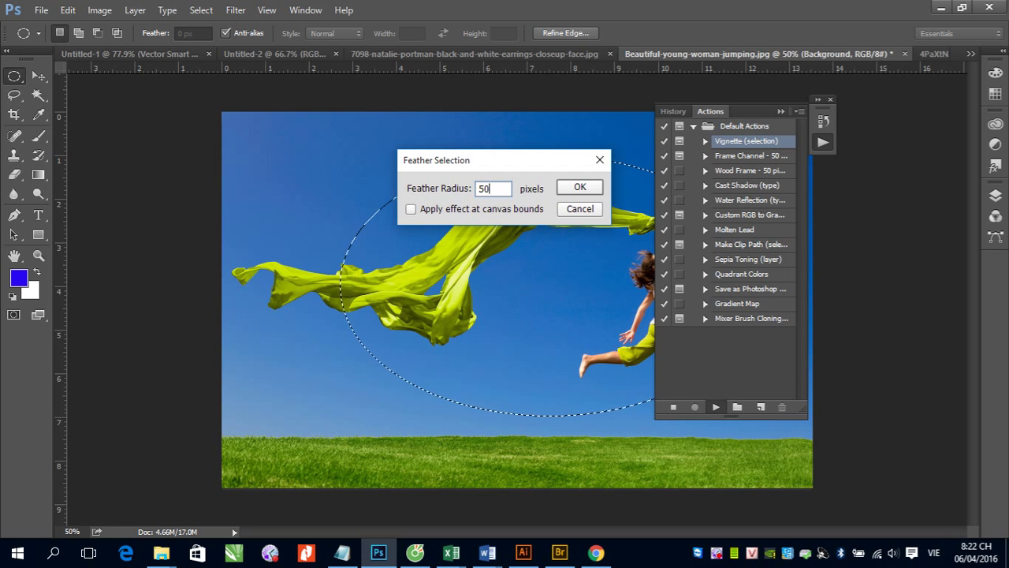
pyautogui.click(581, 188)
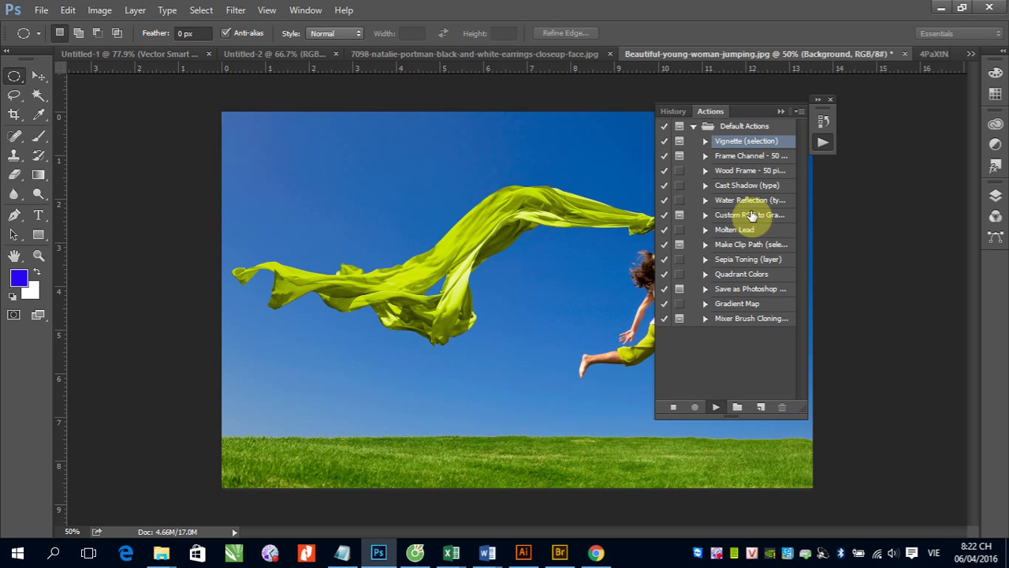
pyautogui.click(781, 110)
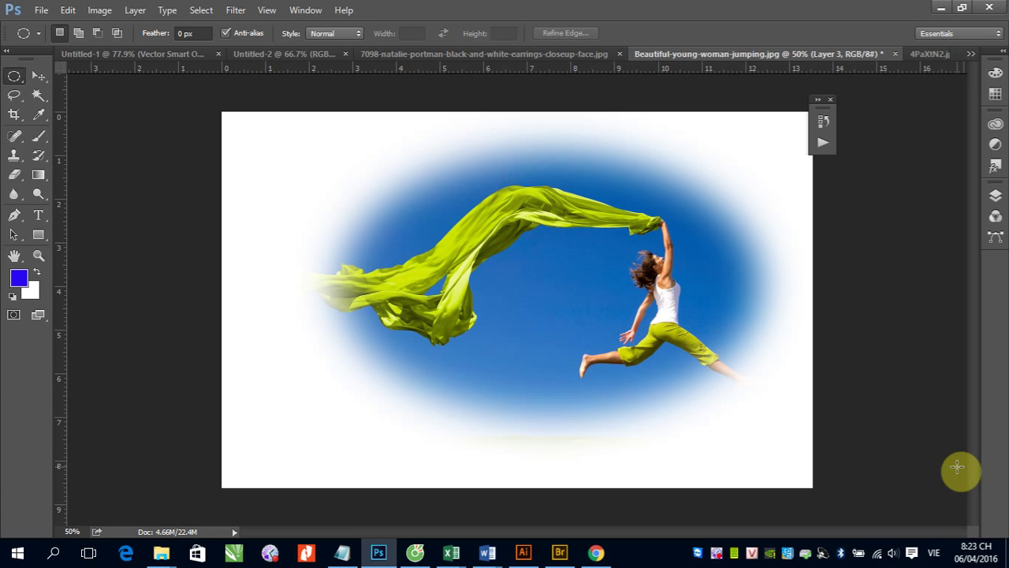
# - Revert the photo, try the Wood Frame - 50 pixel action, then revert again
pyautogui.press('F12')
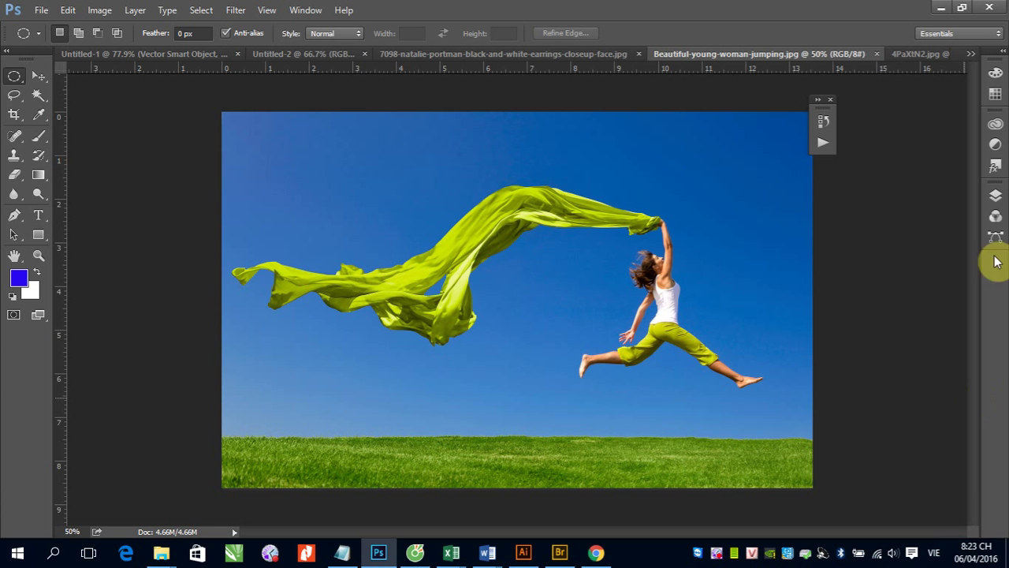
pyautogui.click(825, 144)
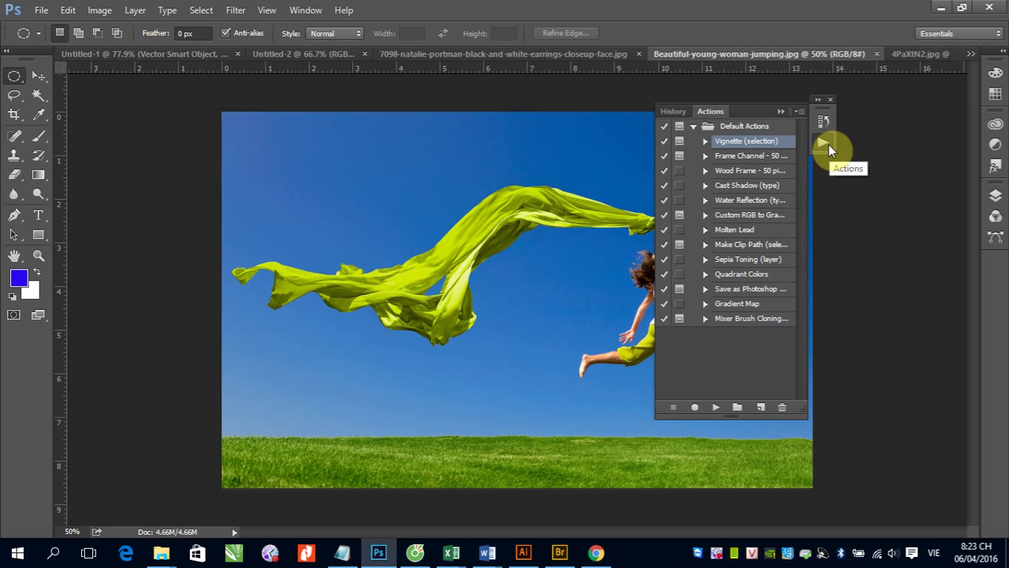
pyautogui.click(740, 173)
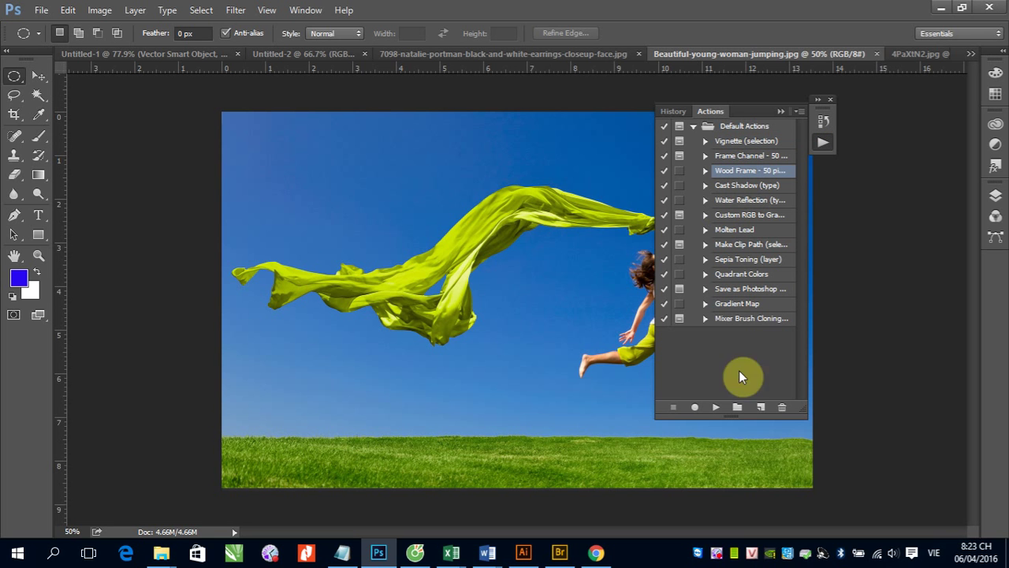
pyautogui.click(716, 408)
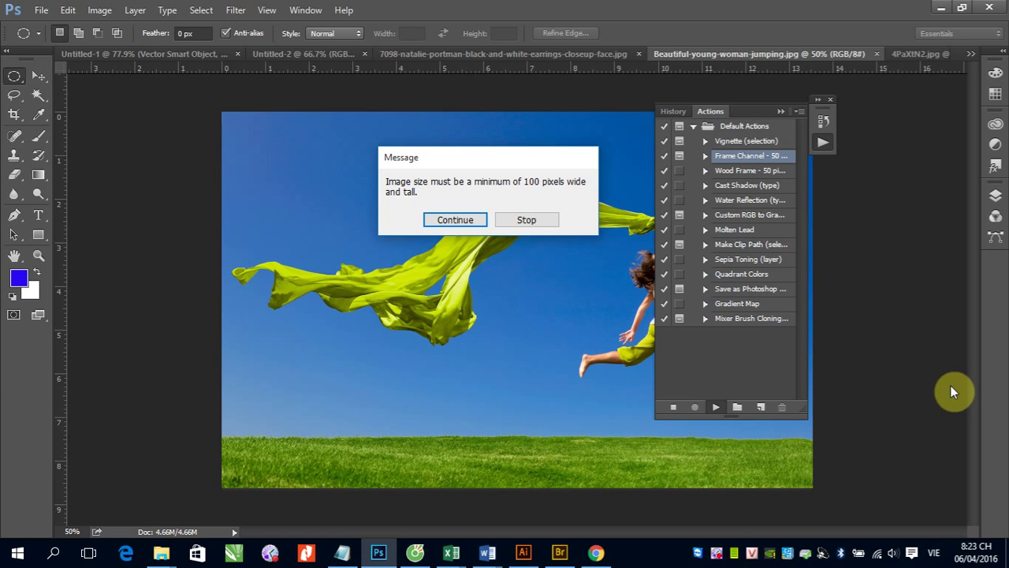
pyautogui.click(454, 220)
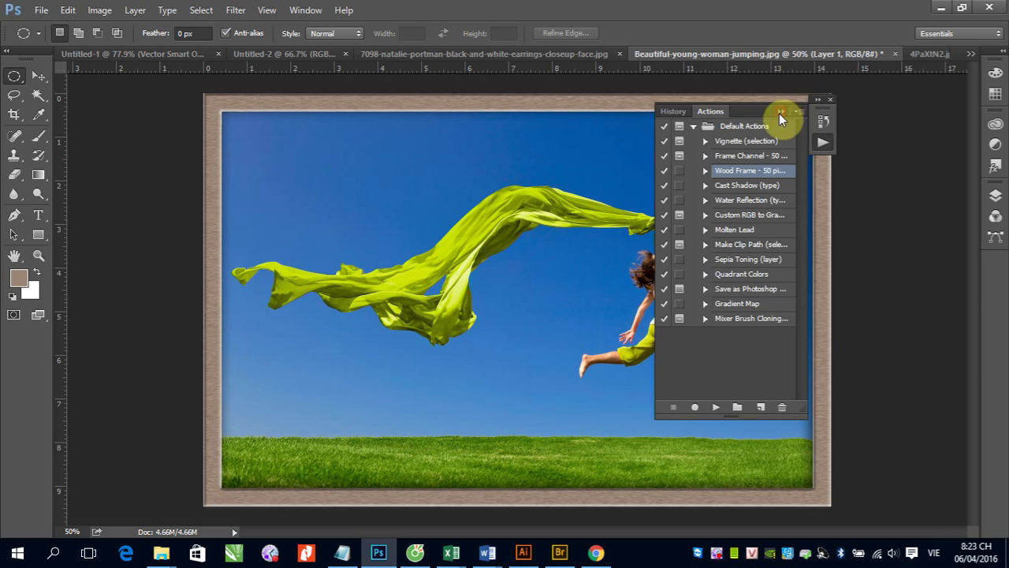
pyautogui.click(670, 341)
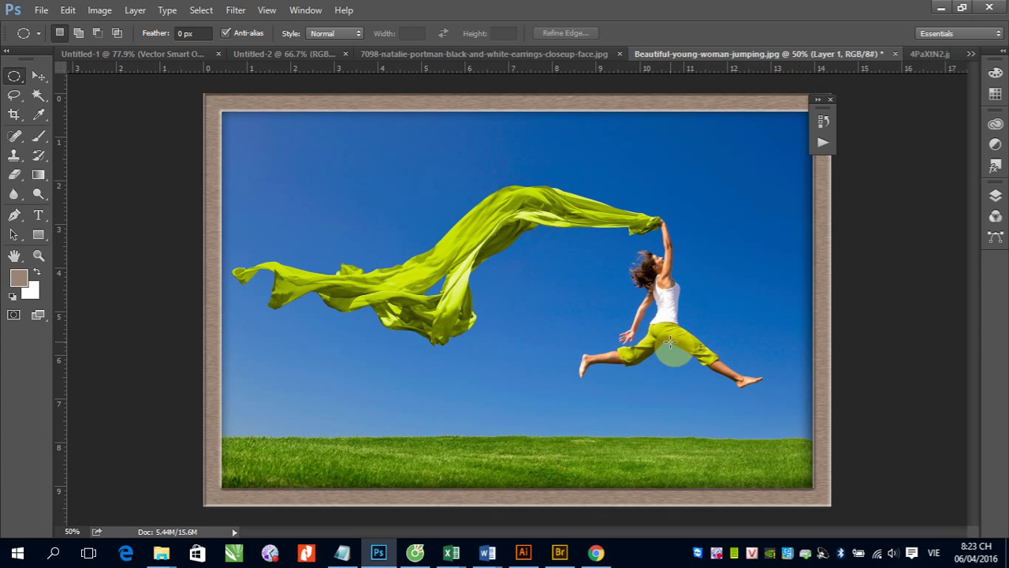
pyautogui.press('F12')
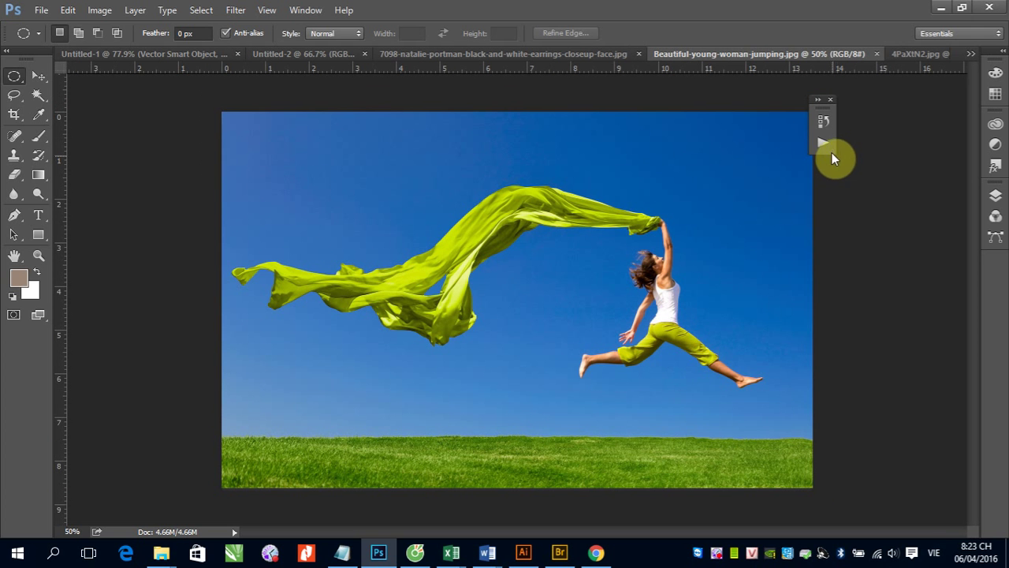
# - Add the horizontal text 'TYPE' on the lower sky of the photo
pyautogui.click(825, 143)
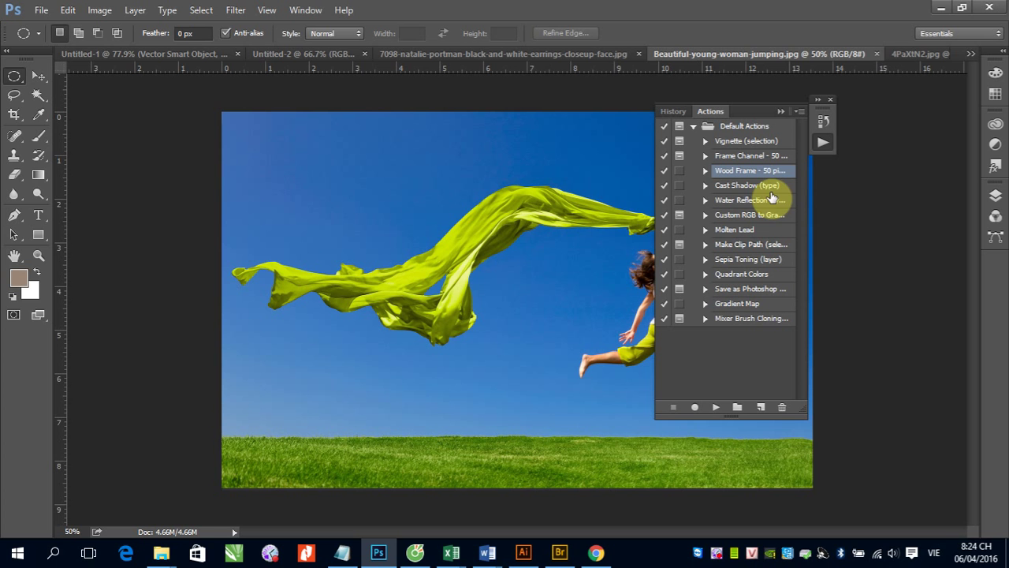
pyautogui.click(39, 215)
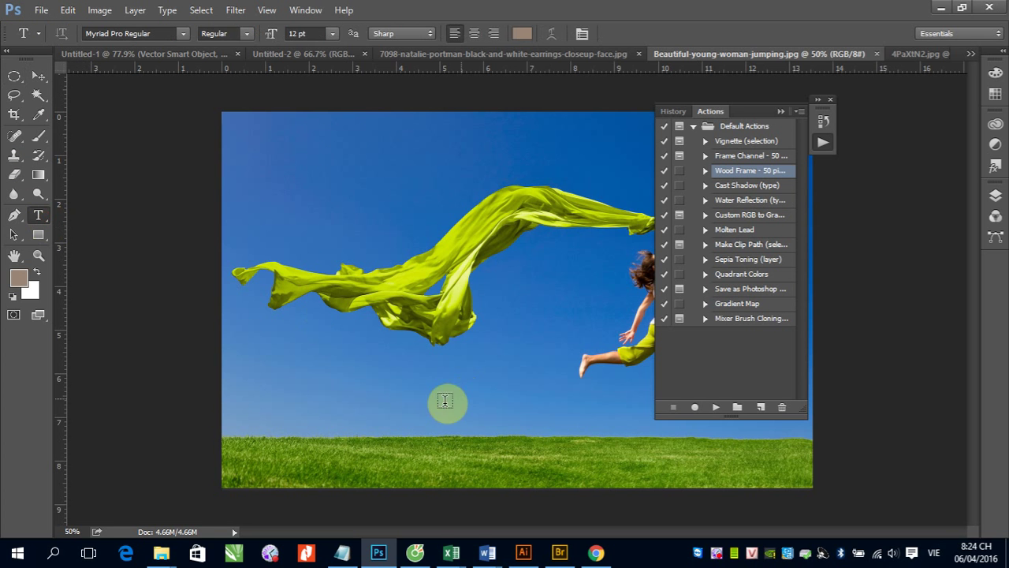
pyautogui.click(340, 397)
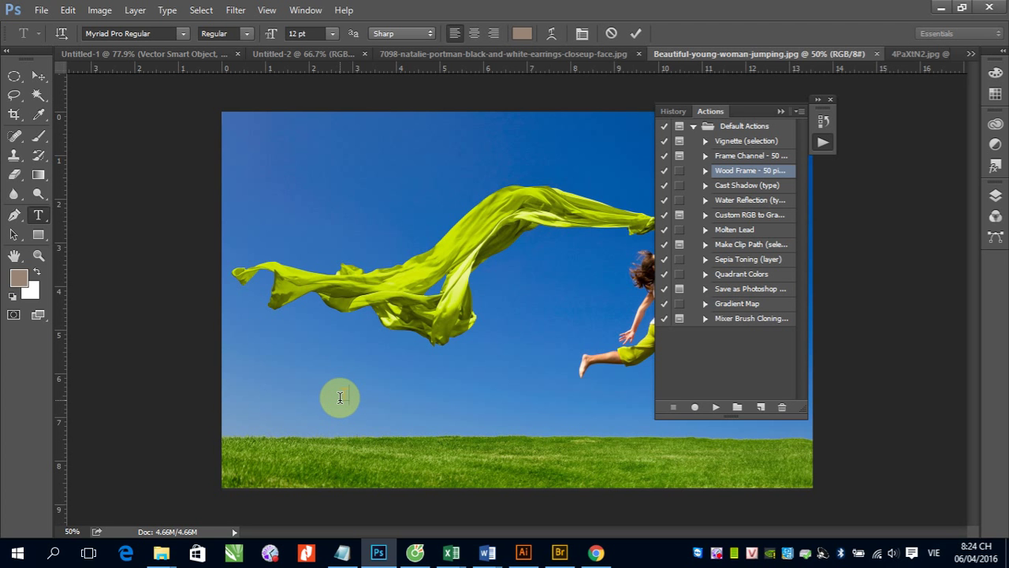
pyautogui.write('TYPE')
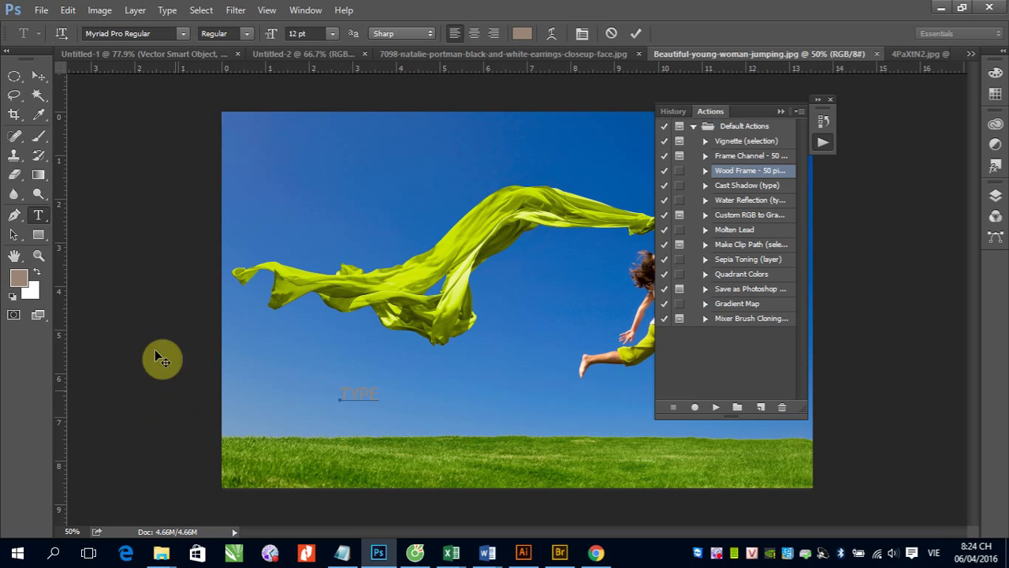
pyautogui.click(39, 76)
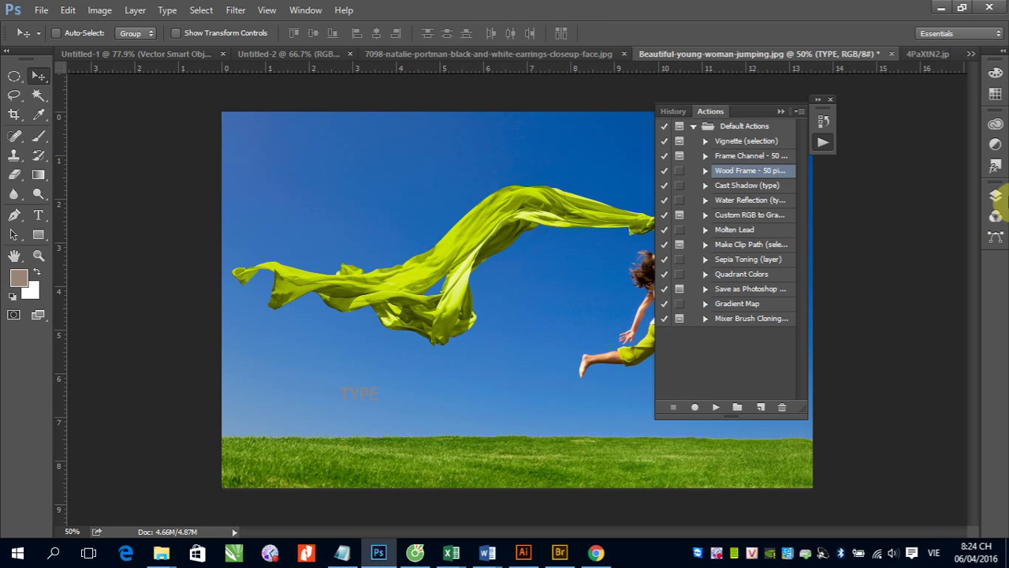
# - Make the TYPE text 72 pt and orange in the Character panel
pyautogui.click(305, 9)
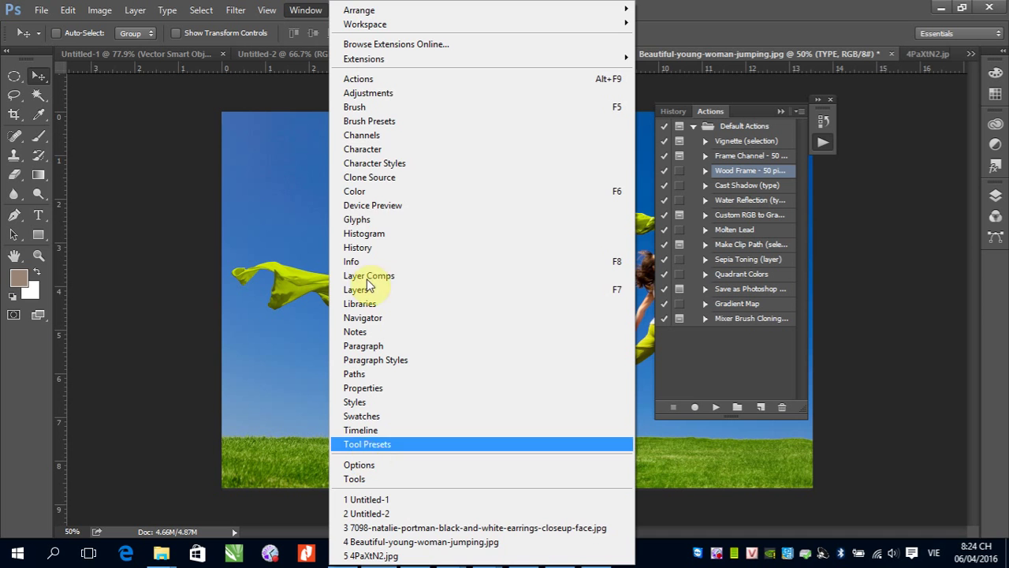
pyautogui.click(377, 150)
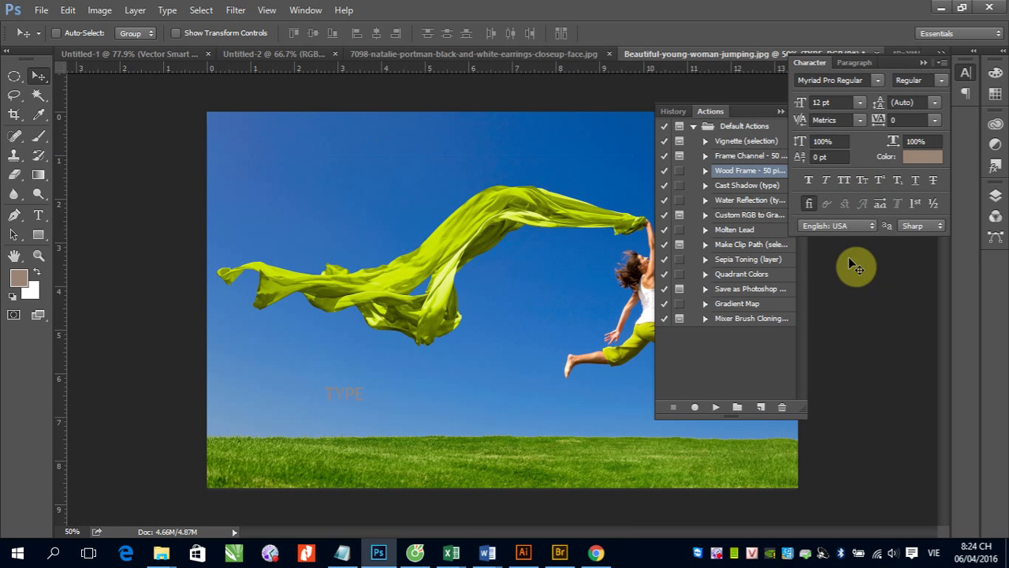
pyautogui.click(859, 103)
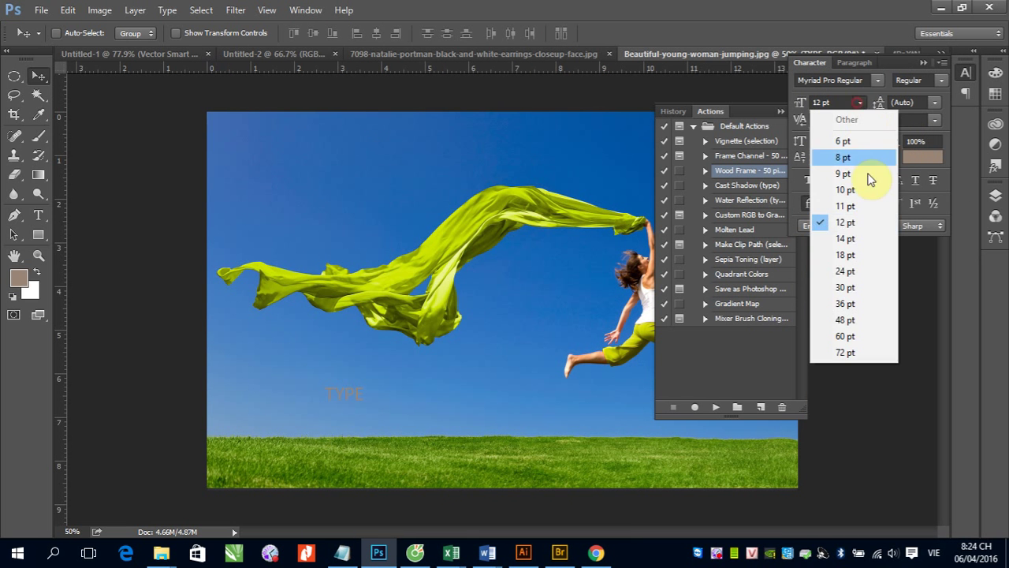
pyautogui.click(857, 356)
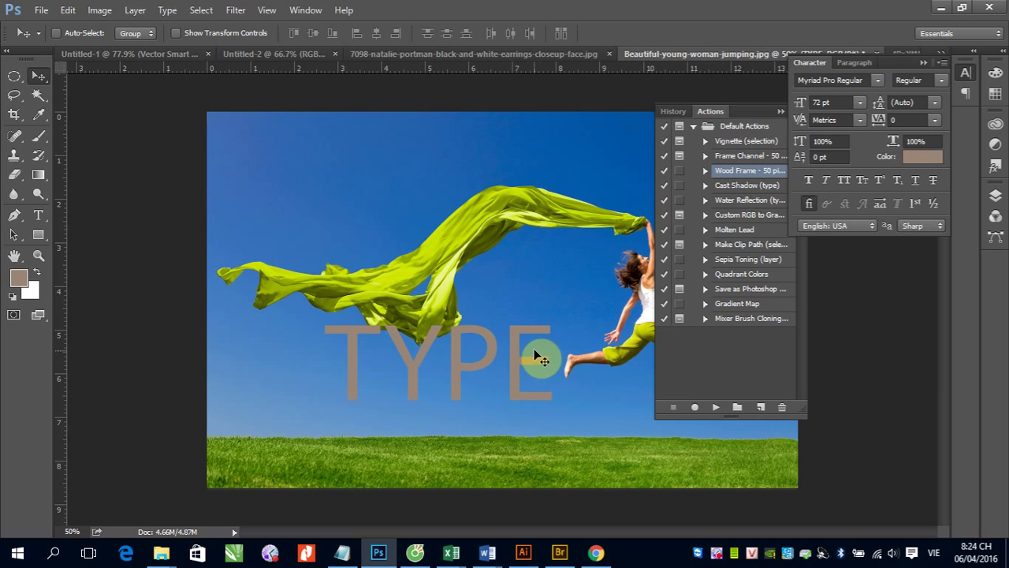
pyautogui.click(923, 157)
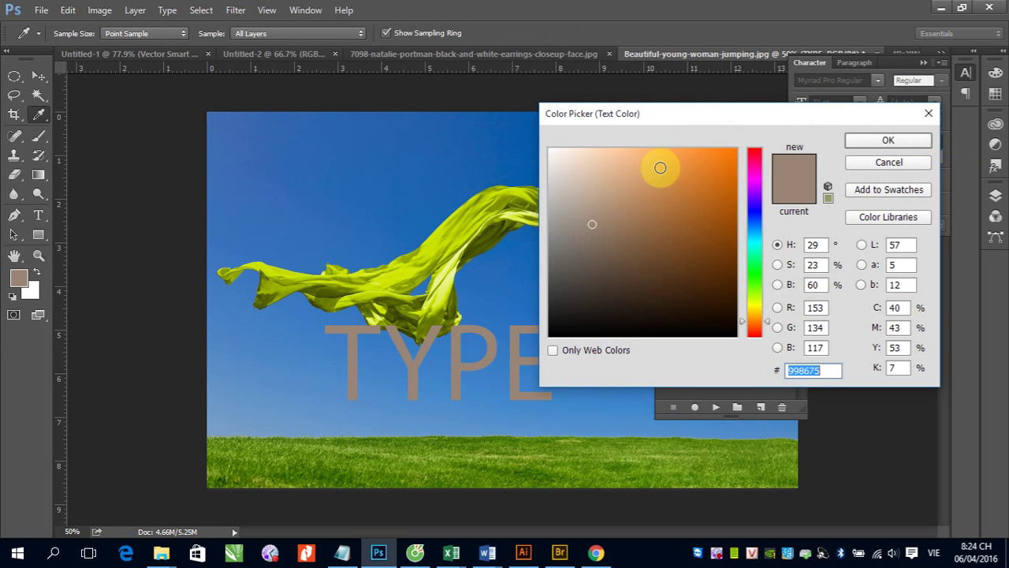
pyautogui.click(728, 153)
pyautogui.click(851, 140)
pyautogui.press('v')
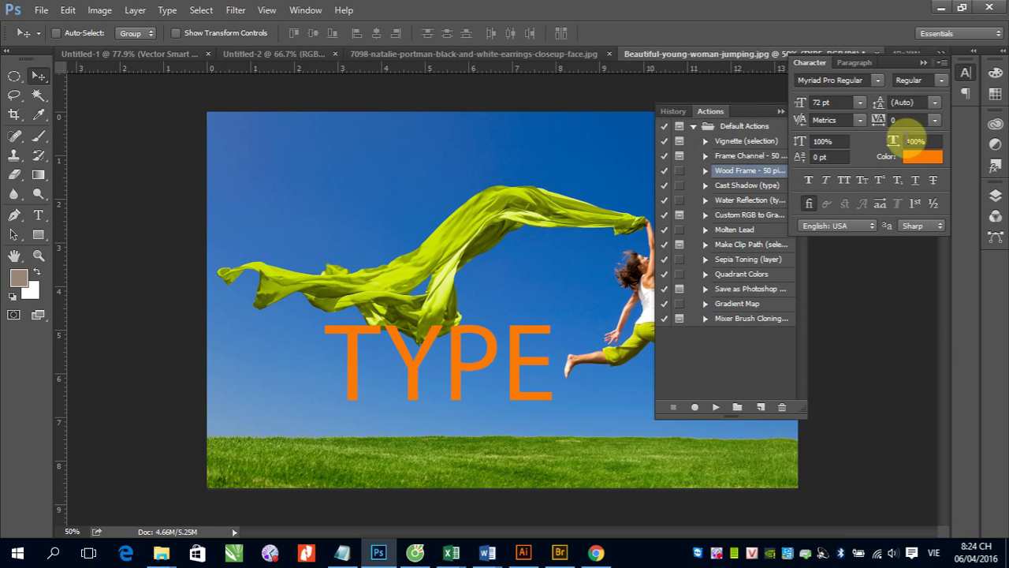
pyautogui.click(923, 62)
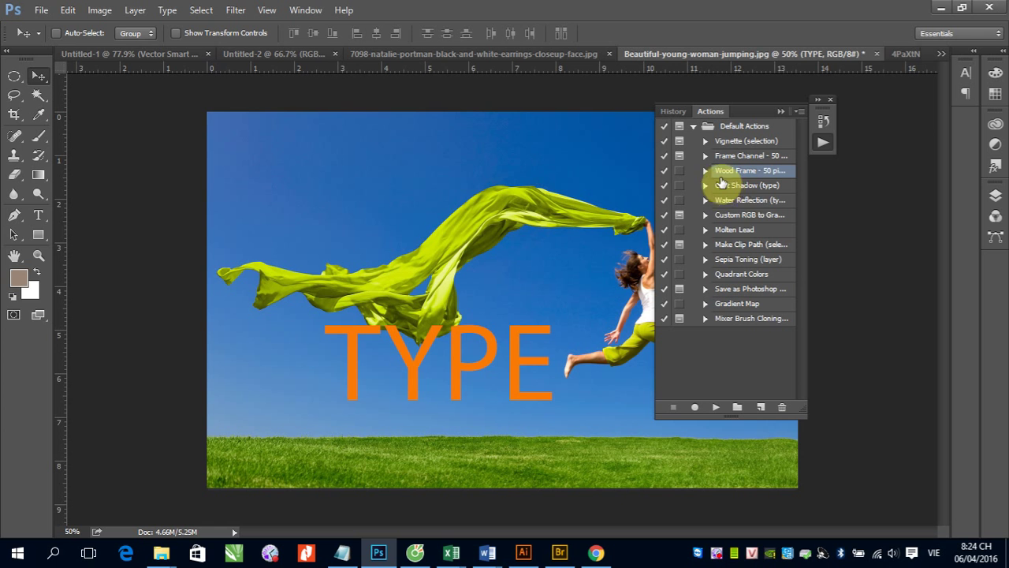
# - Play the Cast Shadow (type) action on the orange TYPE text
pyautogui.click(743, 186)
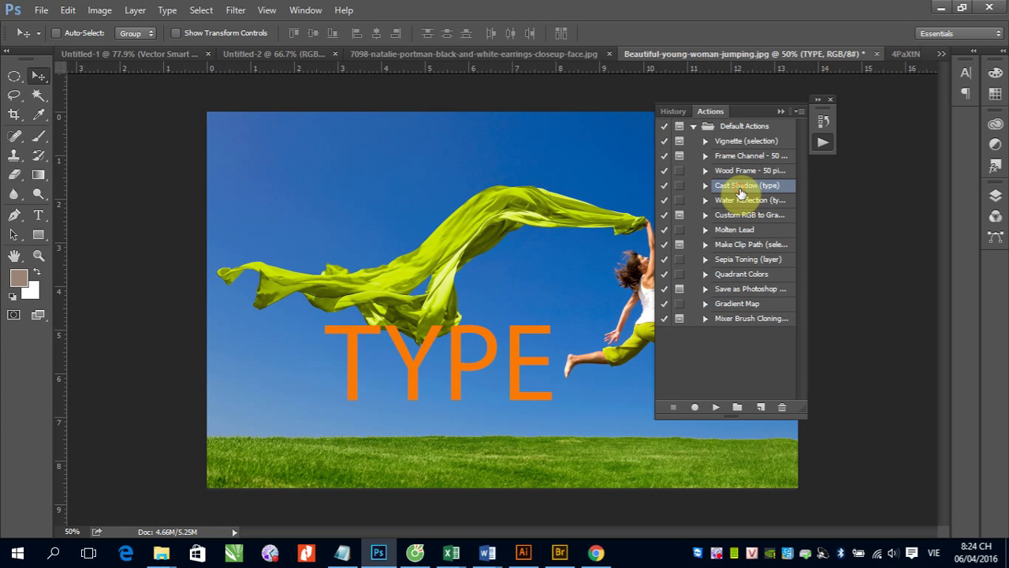
pyautogui.click(716, 408)
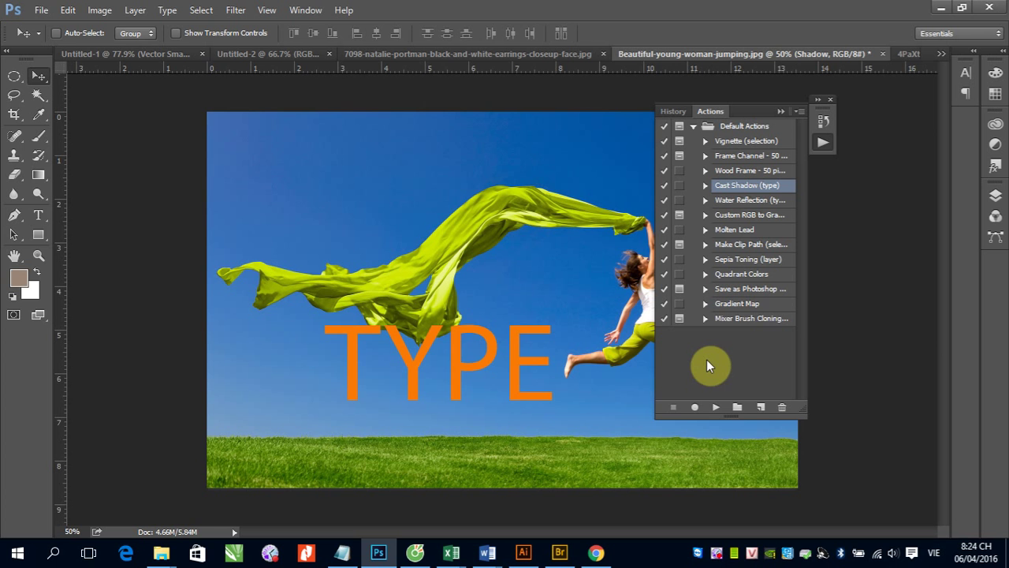
pyautogui.click(741, 201)
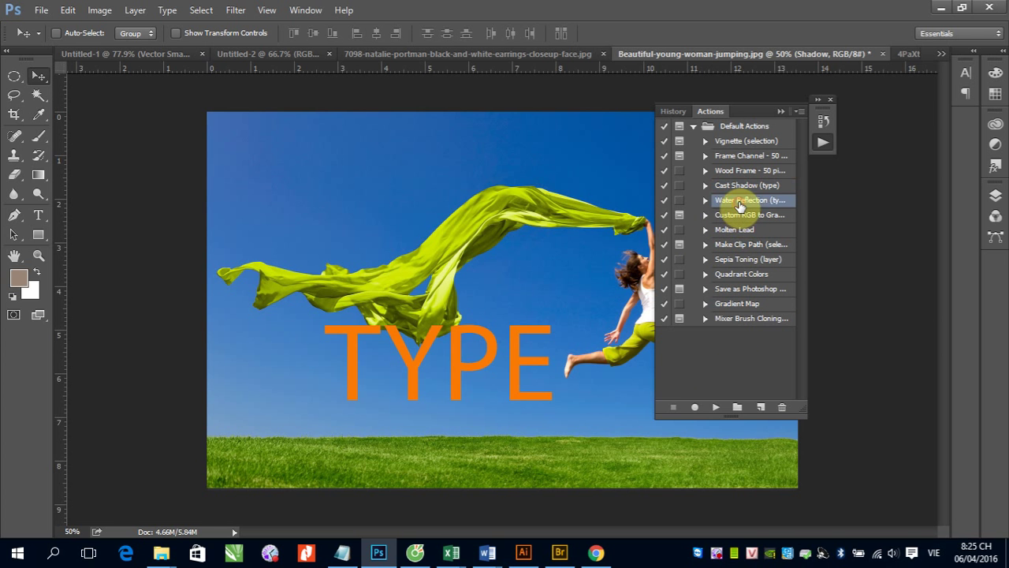
# - Play Water Reflection (type) beneath TYPE and expand the action's steps
pyautogui.click(715, 407)
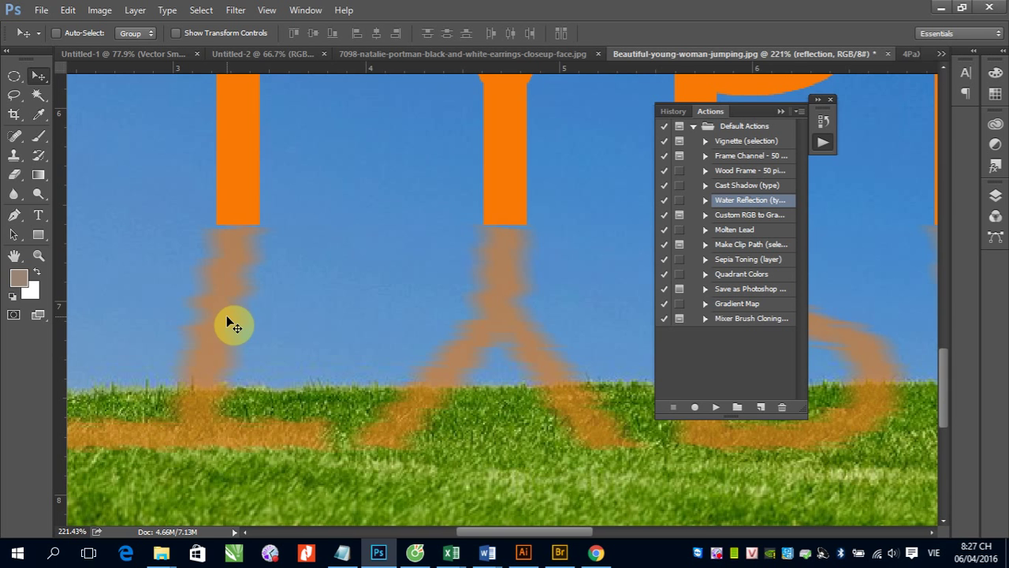
pyautogui.click(705, 202)
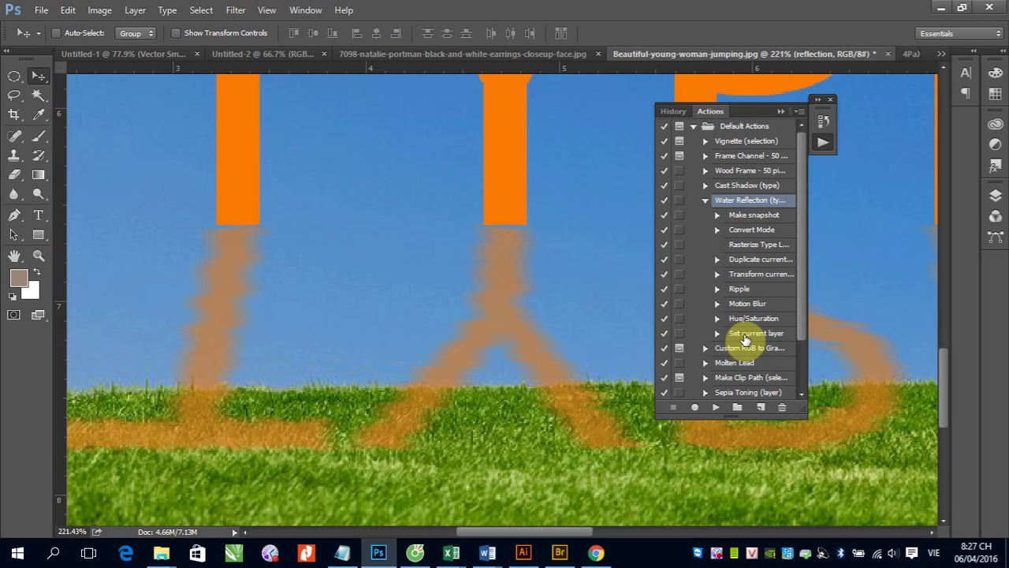
pyautogui.click(716, 214)
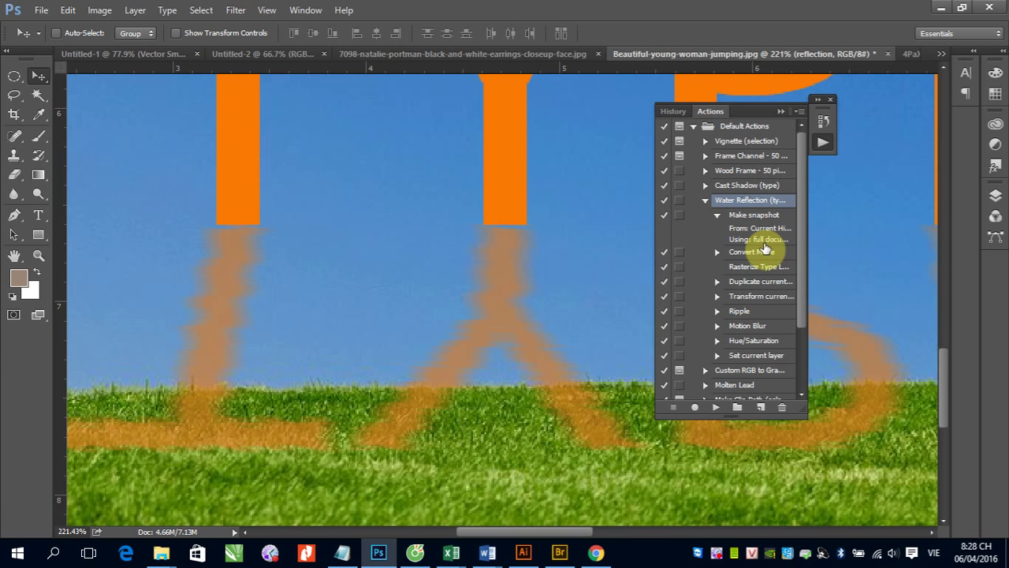
# - Zoom out to the whole photo and reopen the Actions list
pyautogui.hotkey('ctrl', '-')
pyautogui.hotkey('ctrl', '-')
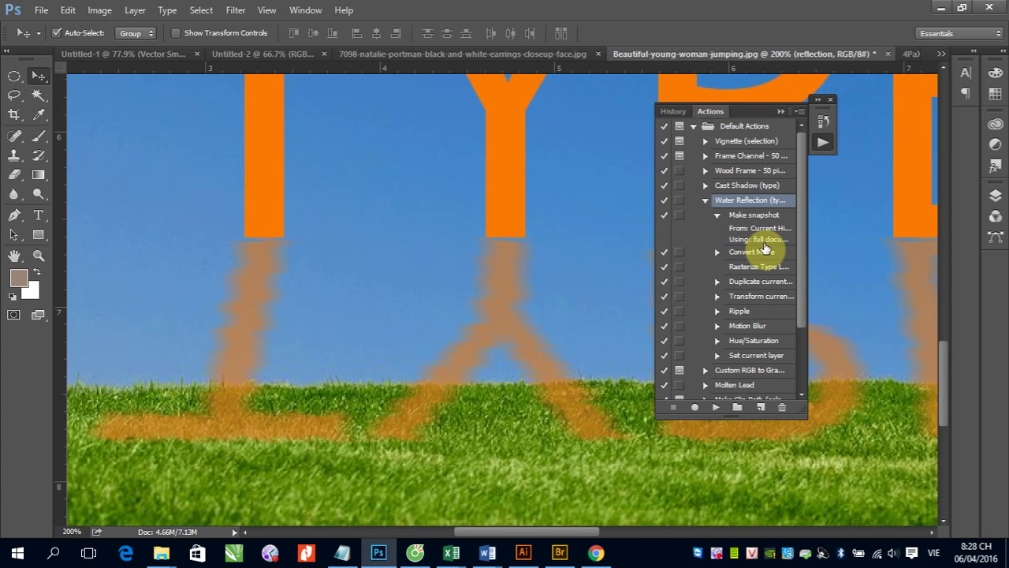
pyautogui.hotkey('ctrl', '-')
pyautogui.hotkey('ctrl', '-')
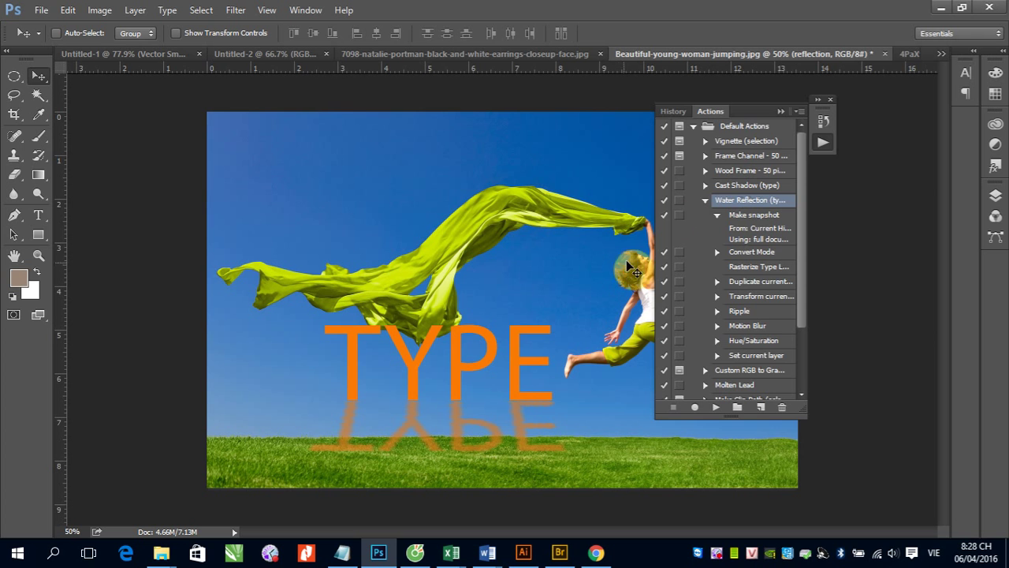
pyautogui.click(776, 115)
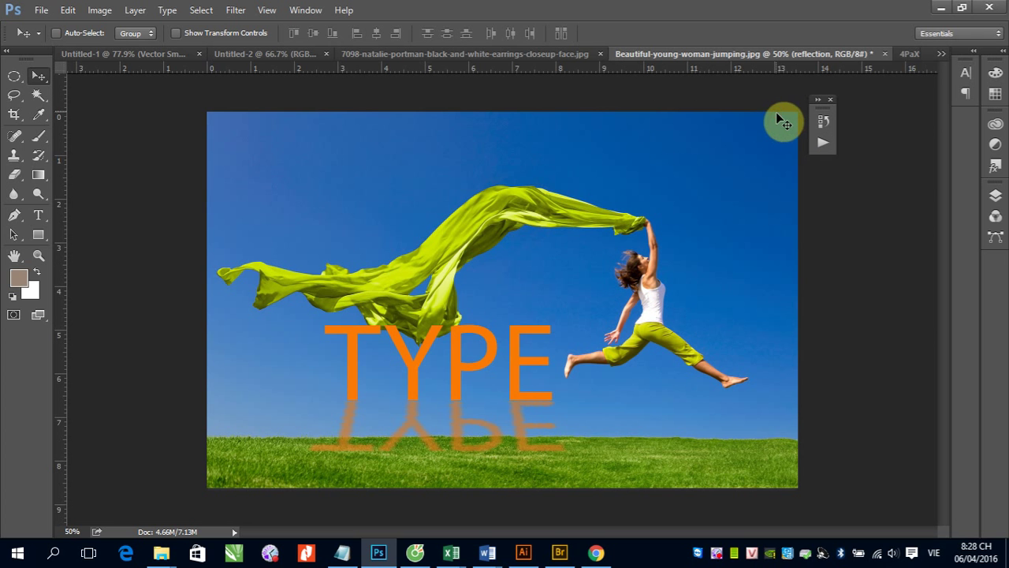
pyautogui.click(828, 144)
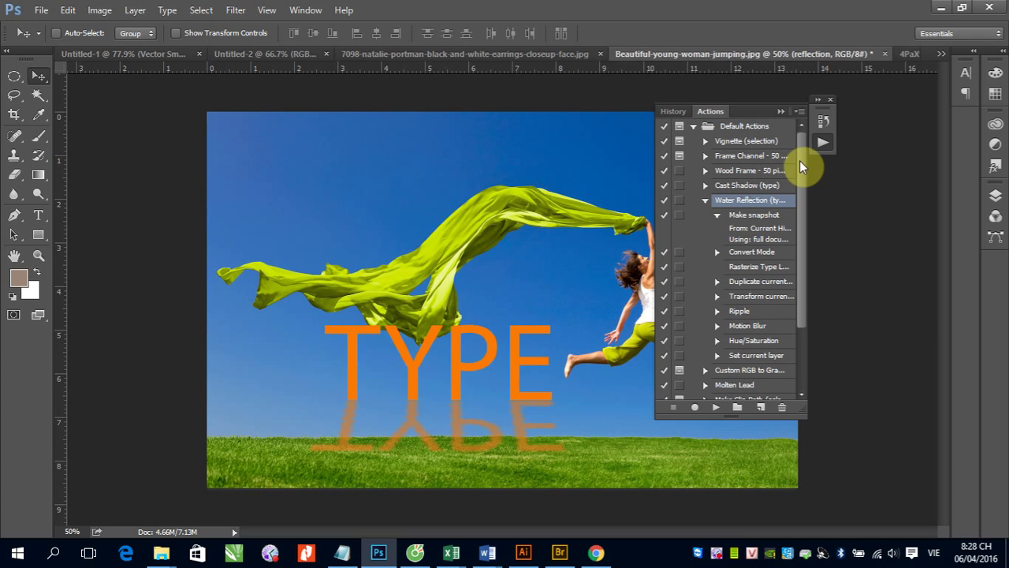
# - Revert the photo, collapse Water Reflection, and show the Actions panel's extra action sets
pyautogui.press('F12')
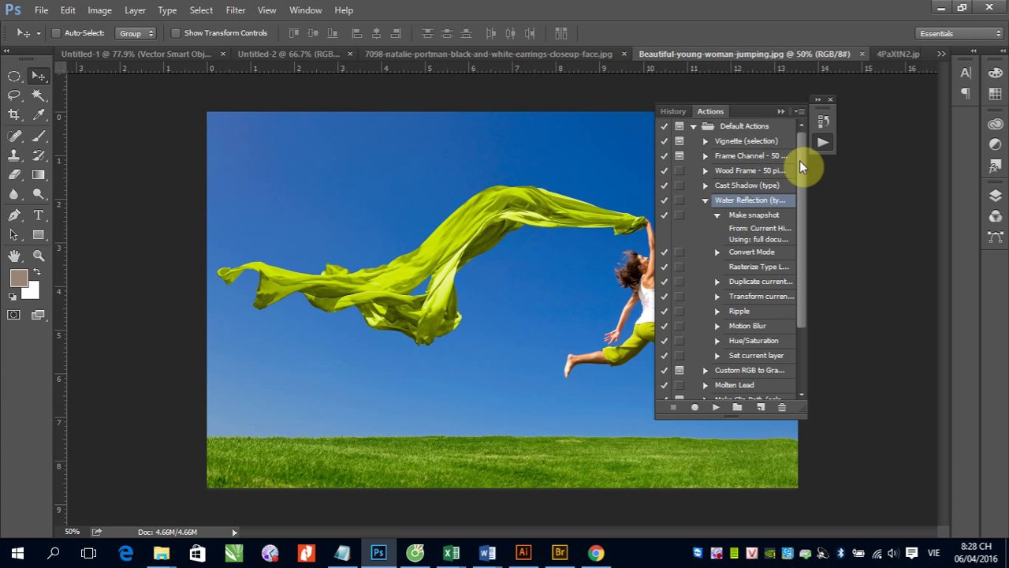
pyautogui.click(705, 199)
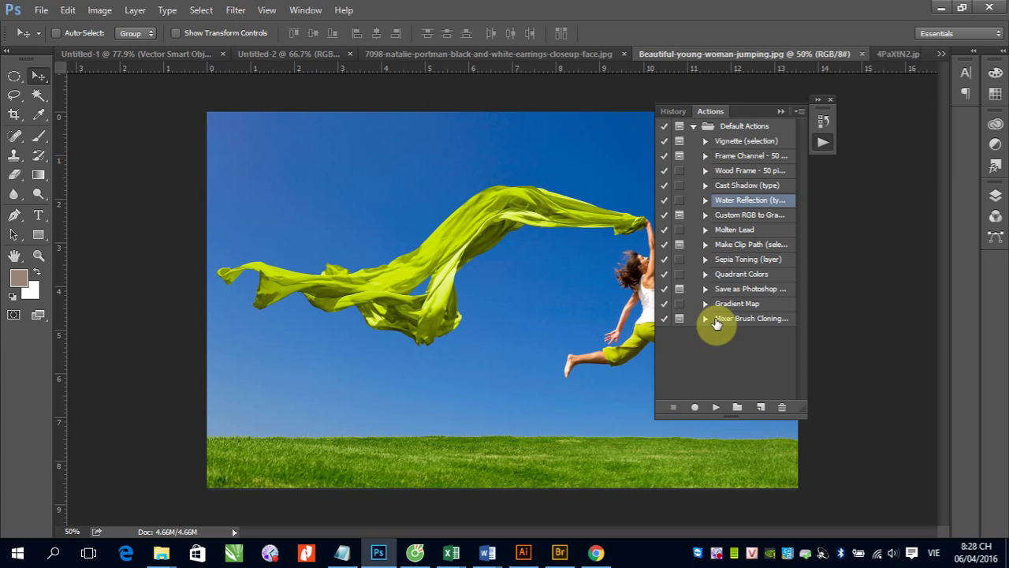
pyautogui.click(797, 112)
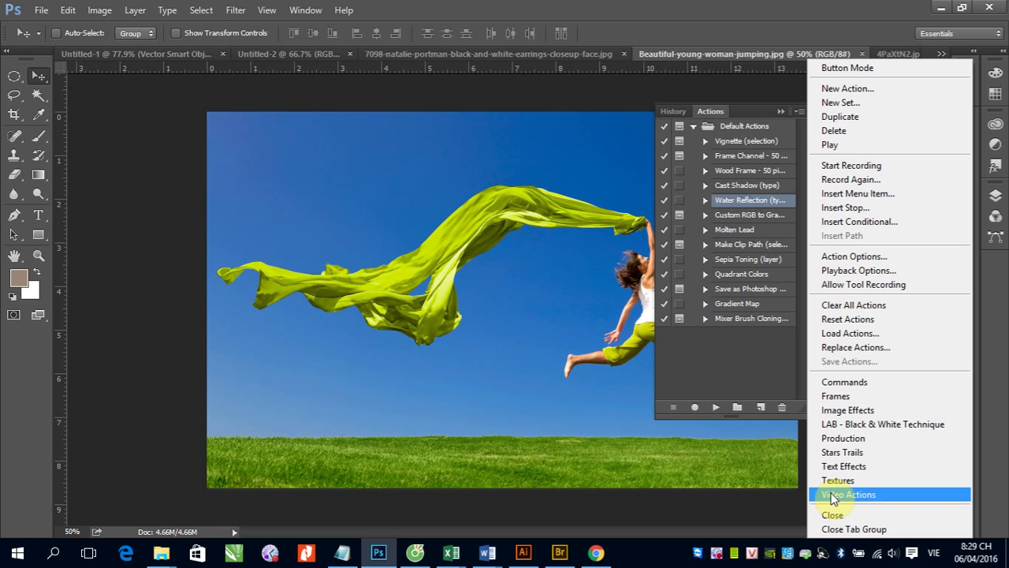
# - Load the Frames set below collapsed Default Actions and play Spatter Frame on the photo
pyautogui.click(836, 396)
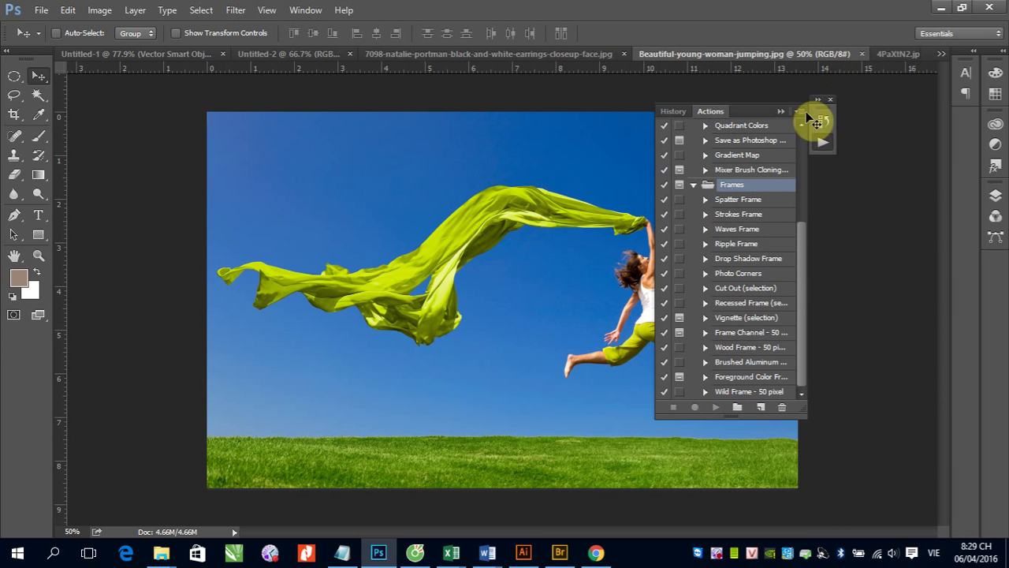
pyautogui.moveTo(800, 261); pyautogui.dragTo(801, 149)
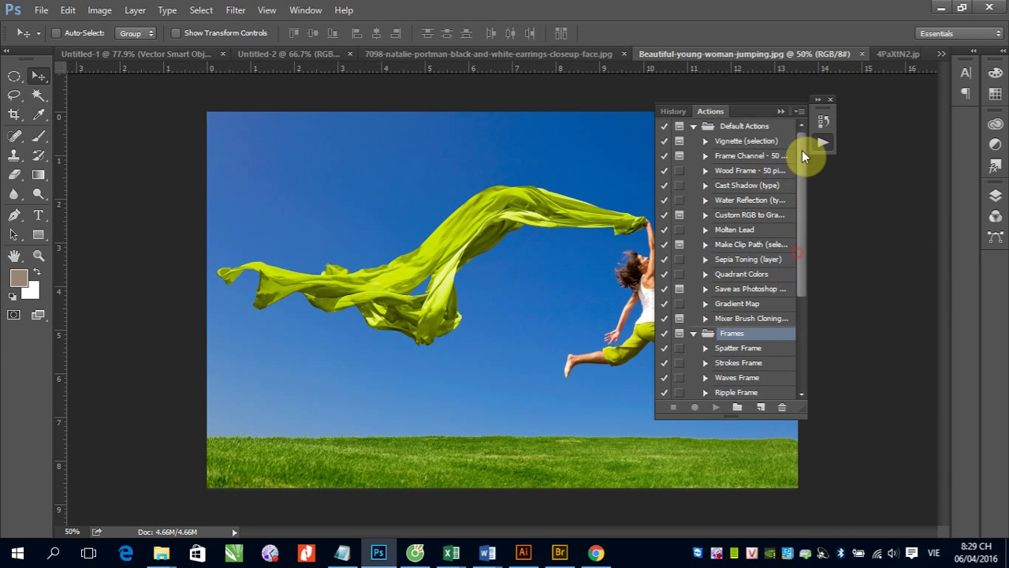
pyautogui.click(694, 127)
pyautogui.click(693, 142)
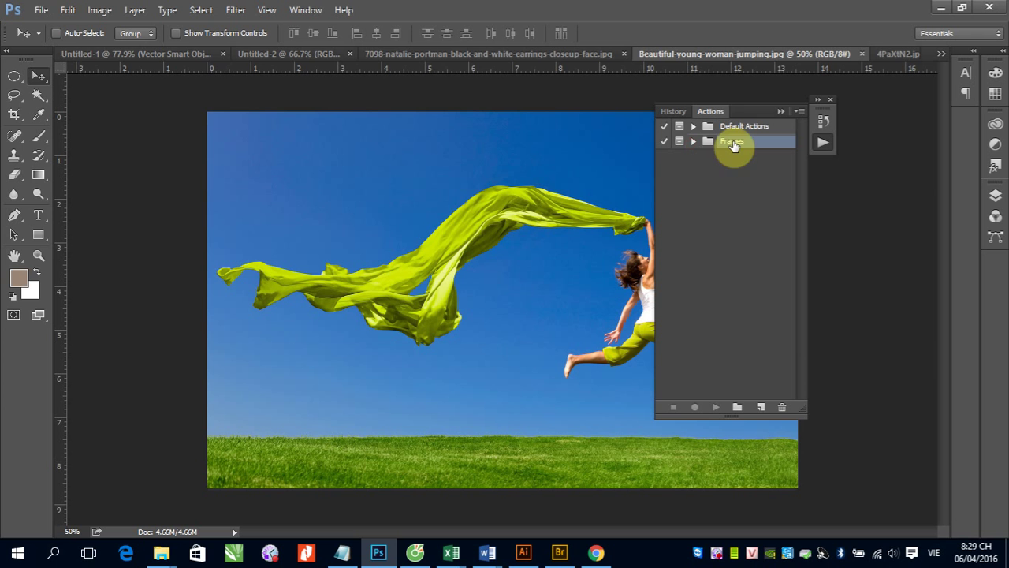
pyautogui.click(693, 141)
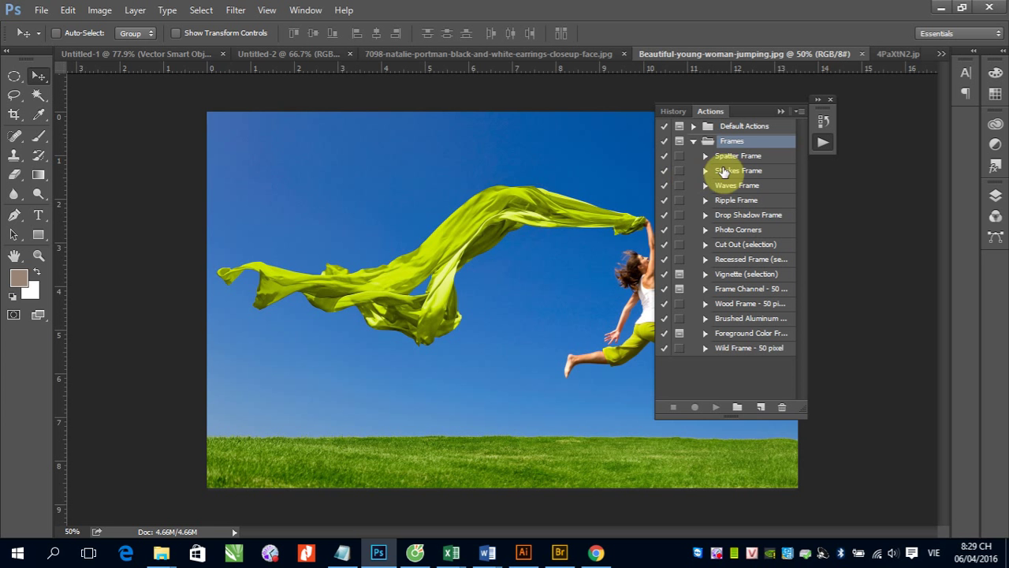
pyautogui.click(730, 160)
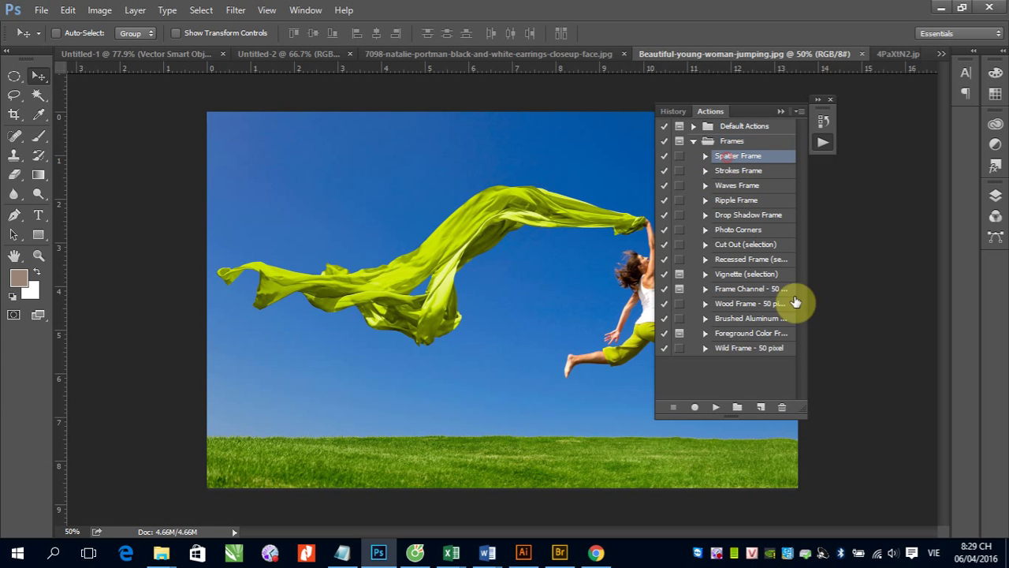
pyautogui.click(715, 408)
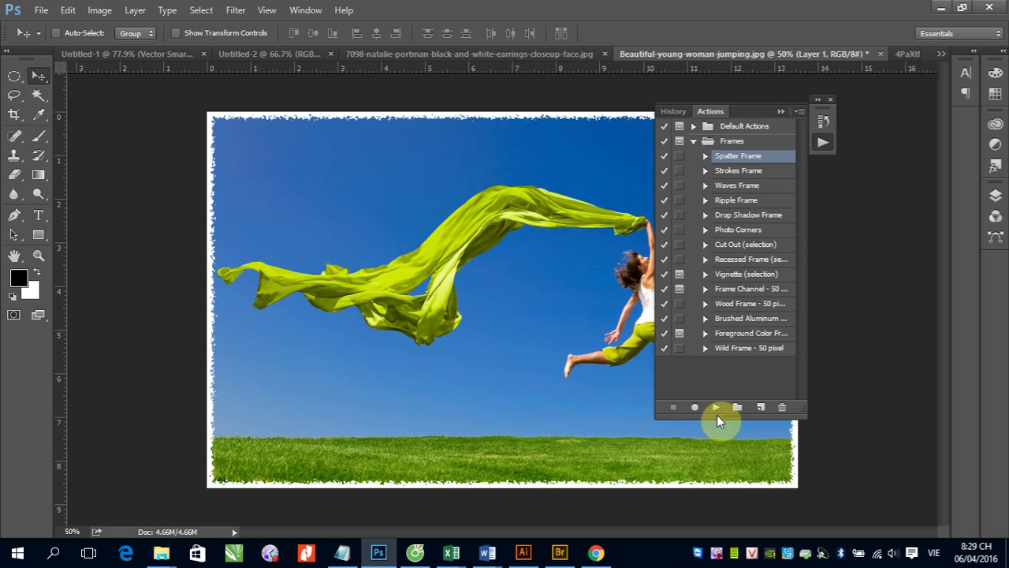
# - Try Spatter and Strokes frames, reverting each, then apply the Waves Frame border
pyautogui.moveTo(195, 116); pyautogui.dragTo(276, 172)
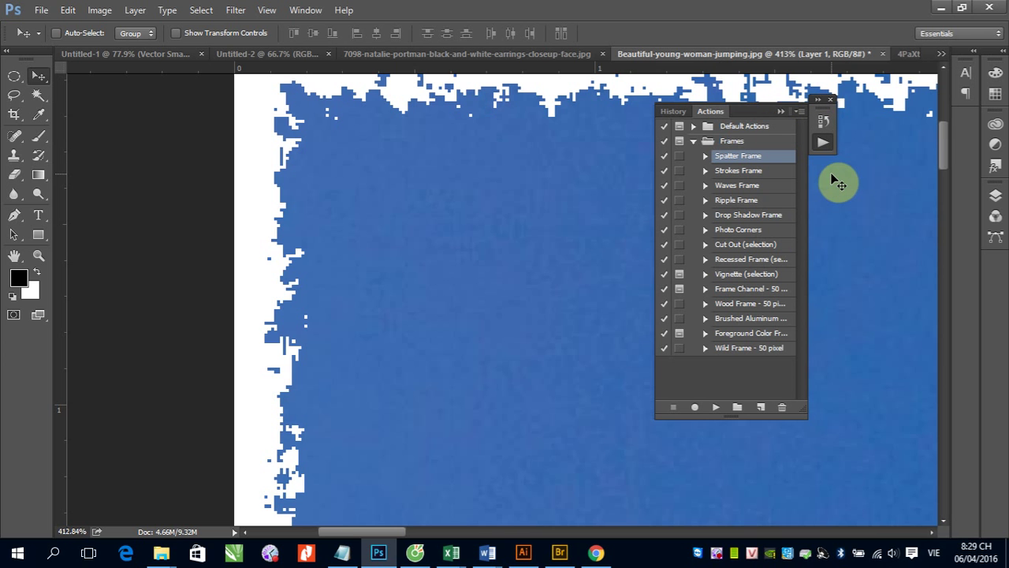
pyautogui.press('F12')
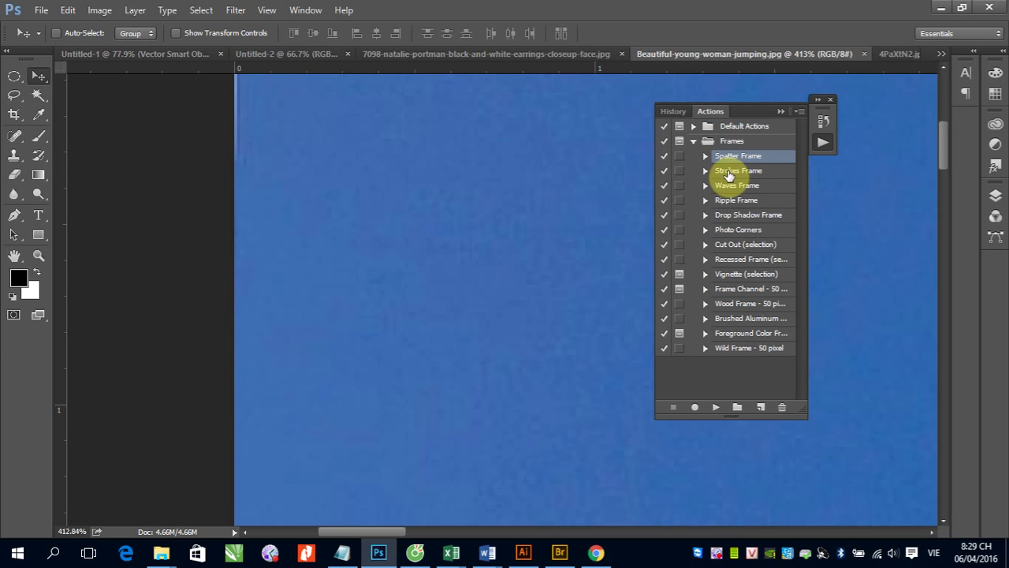
pyautogui.click(725, 170)
pyautogui.click(715, 406)
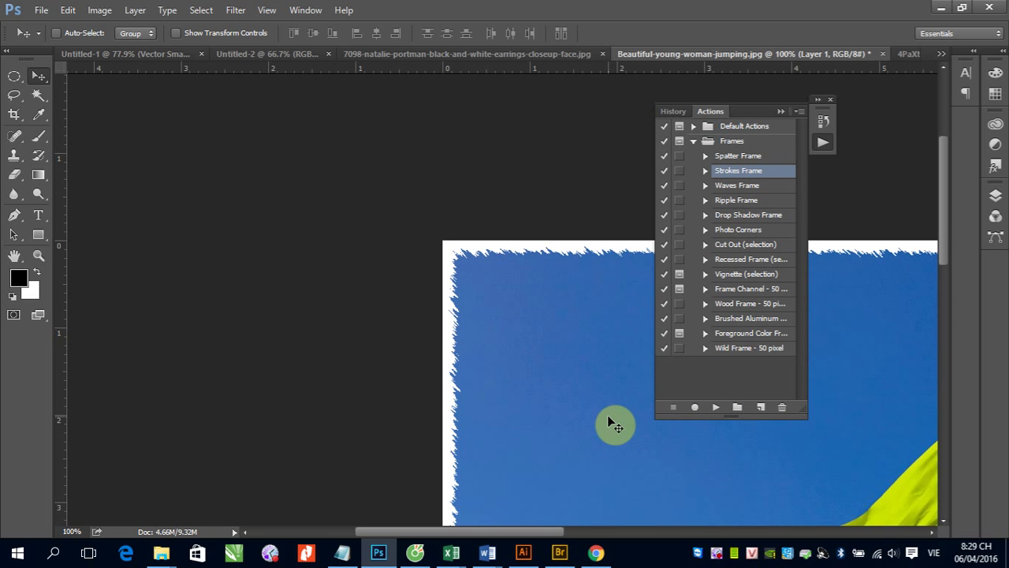
pyautogui.press('F12')
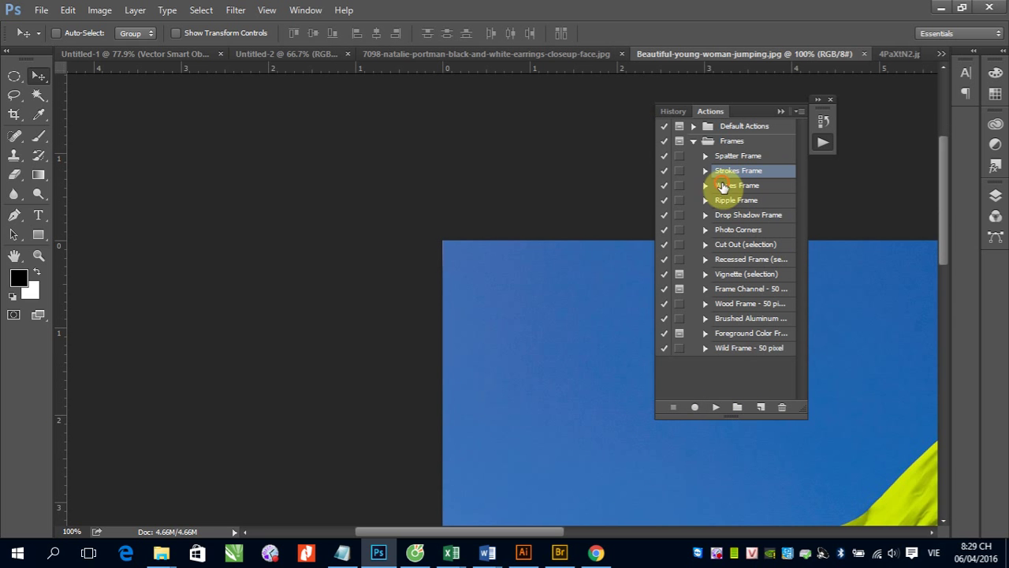
pyautogui.click(723, 186)
pyautogui.click(716, 406)
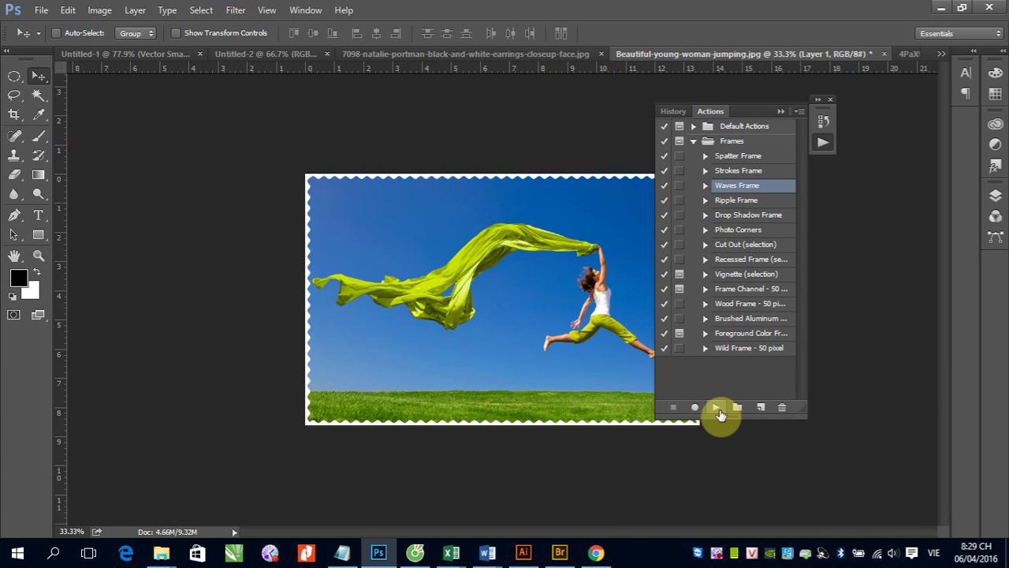
# - Inspect the wavy edge close up, then revert to the unframed photo at 100% view
pyautogui.moveTo(292, 161); pyautogui.dragTo(421, 196)
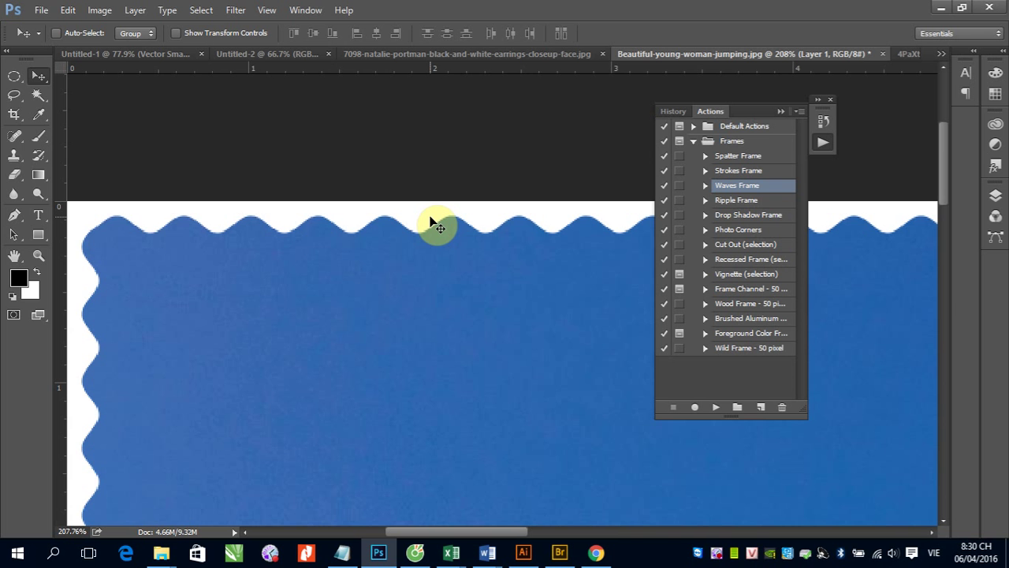
pyautogui.press('F12')
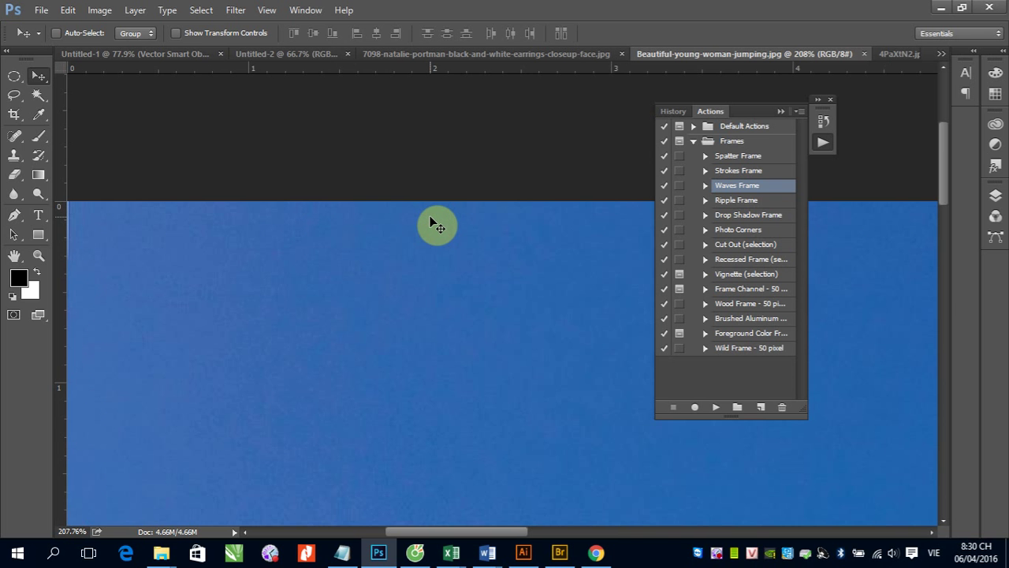
pyautogui.hotkey('ctrl', '1')
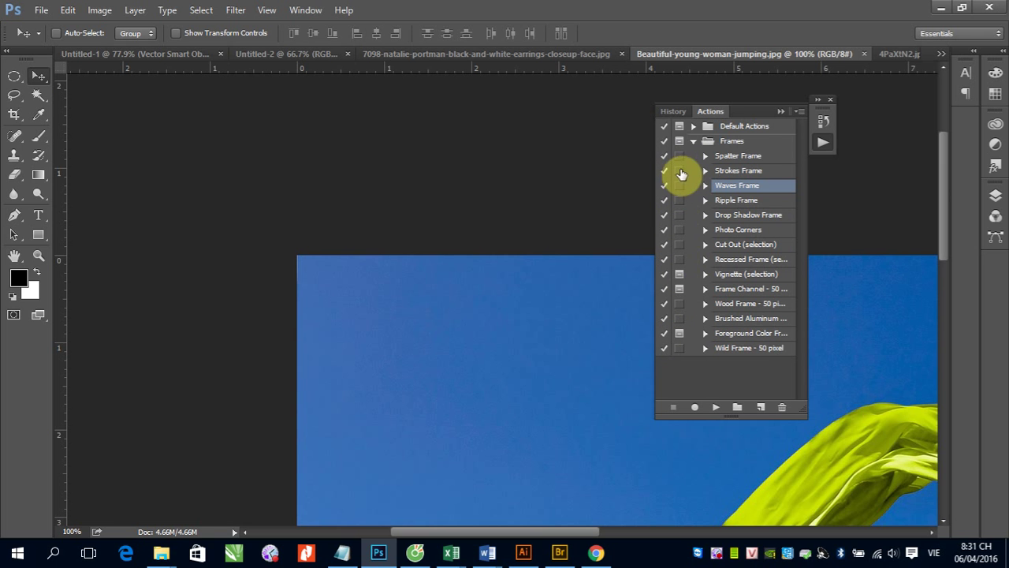
# - Play Vignette (selection) and stop it at the Feather warning
pyautogui.click(679, 273)
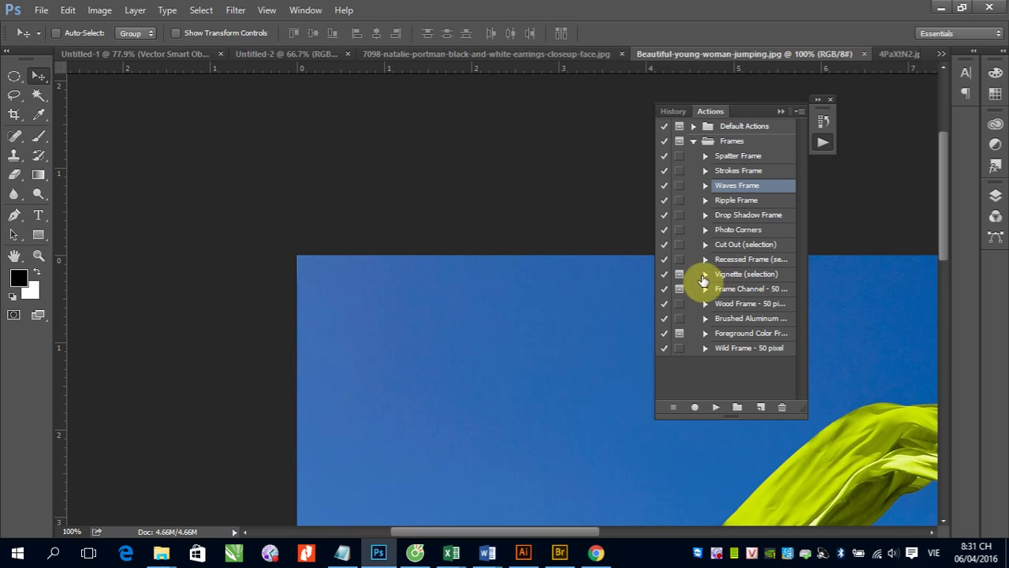
pyautogui.click(713, 275)
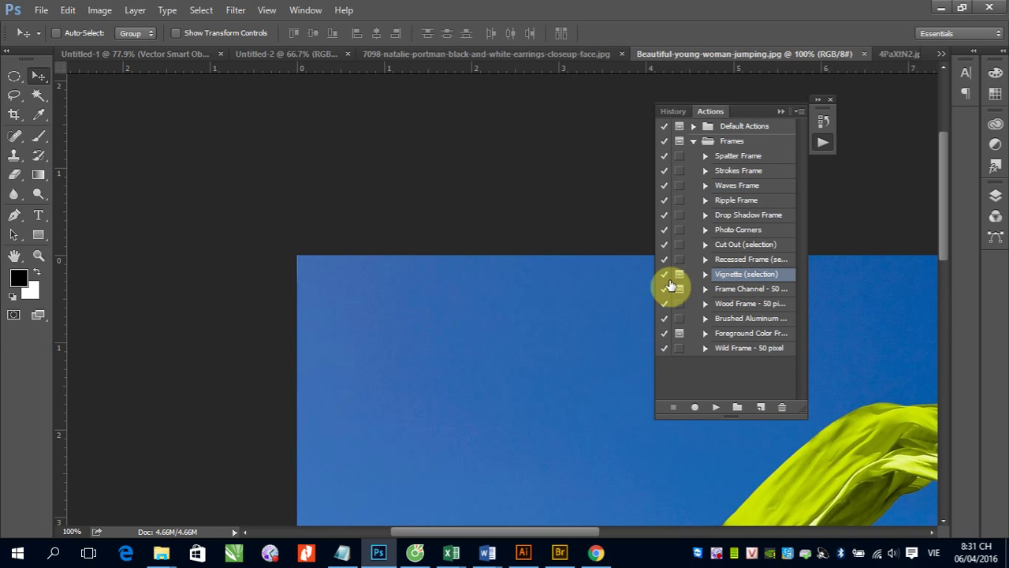
pyautogui.click(716, 407)
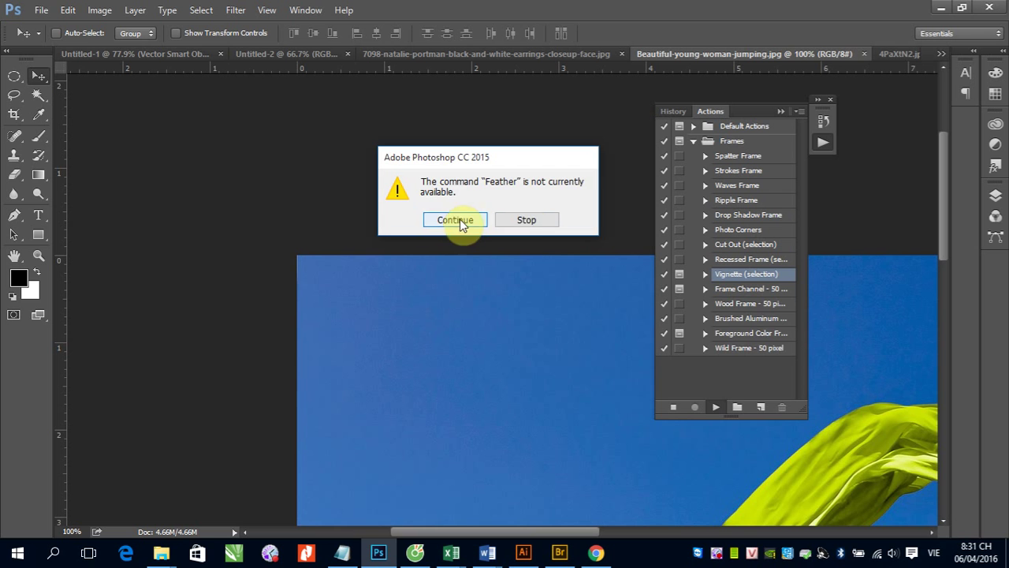
pyautogui.click(526, 223)
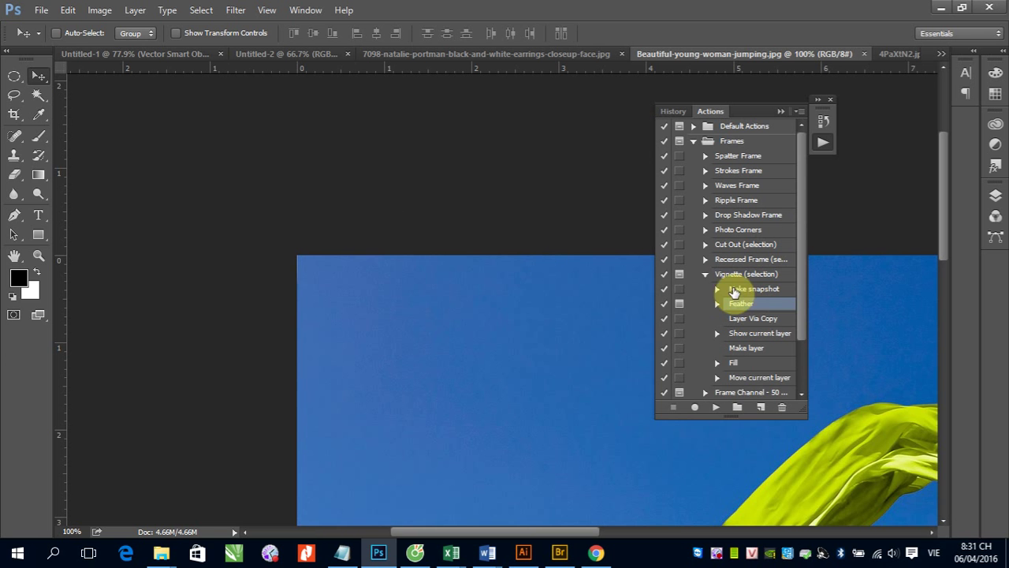
pyautogui.click(705, 273)
# - Draw an elliptical selection over the blue sky
pyautogui.click(733, 279)
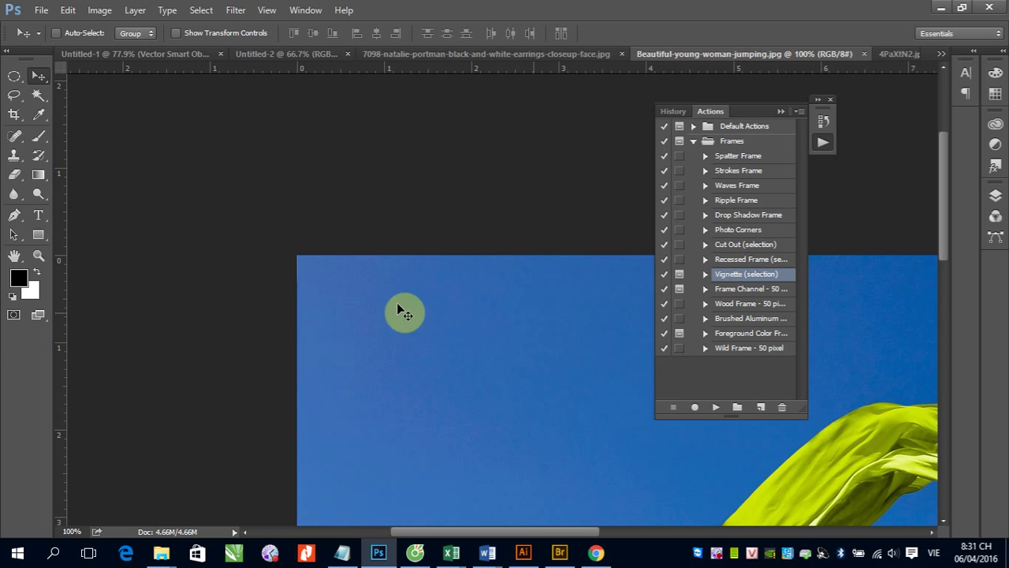
pyautogui.click(14, 76)
pyautogui.moveTo(498, 342)
pyautogui.mouseDown()
pyautogui.moveTo(623, 455)
pyautogui.moveTo(707, 508)
pyautogui.mouseUp()
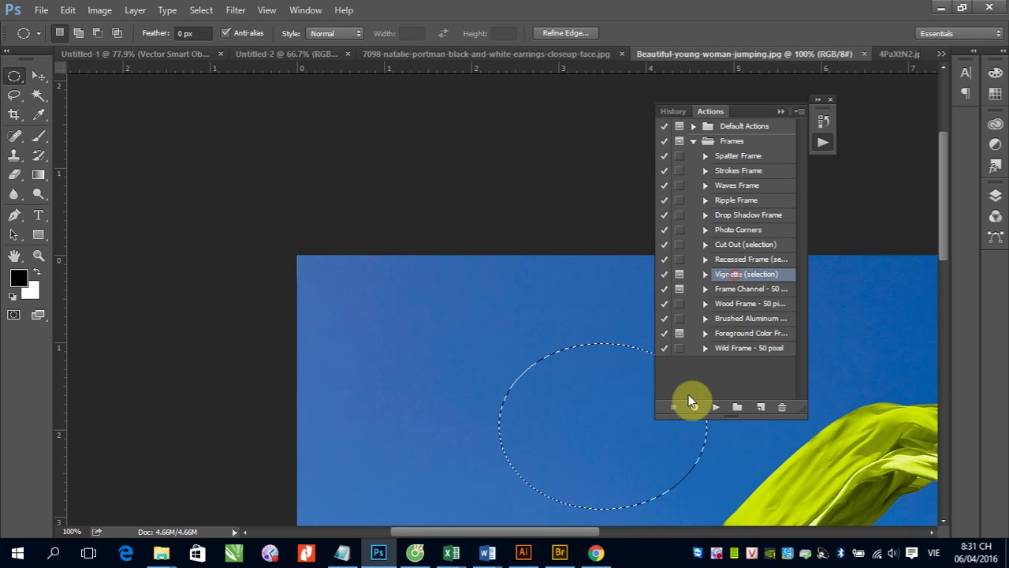
# - Run Vignette (selection) on the oval and cancel the feather radius prompt
pyautogui.click(716, 407)
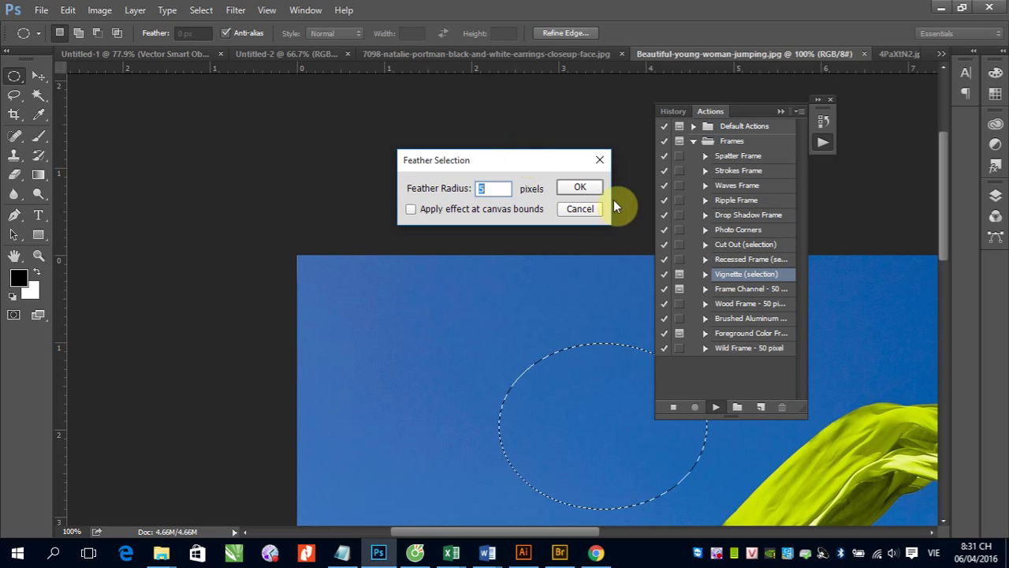
pyautogui.click(580, 209)
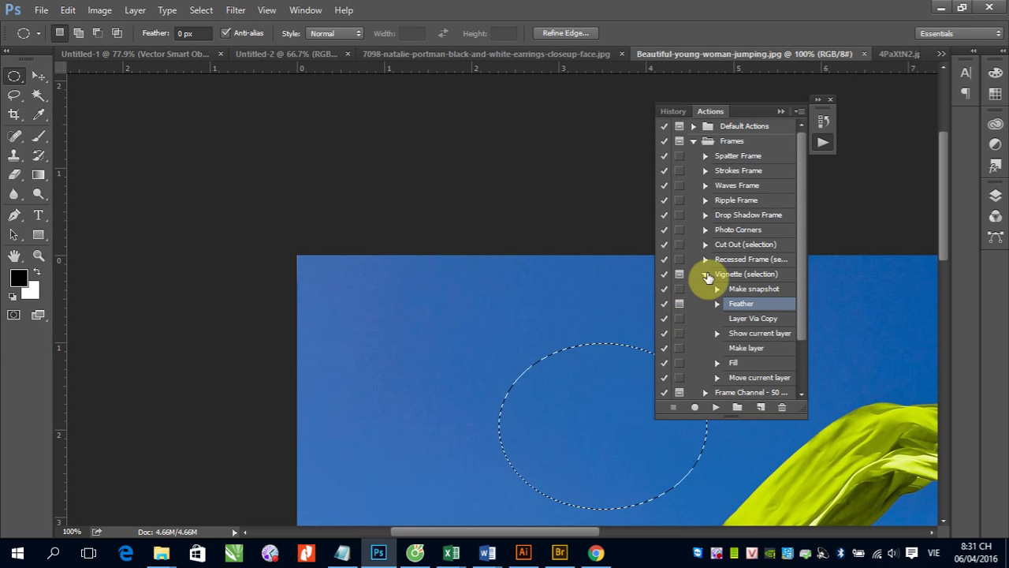
pyautogui.click(705, 274)
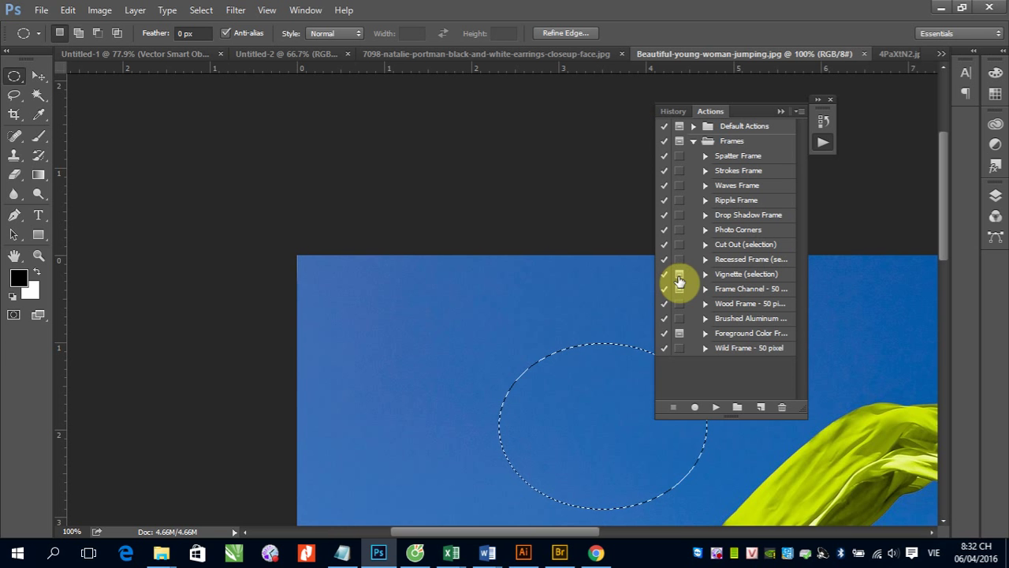
pyautogui.click(705, 275)
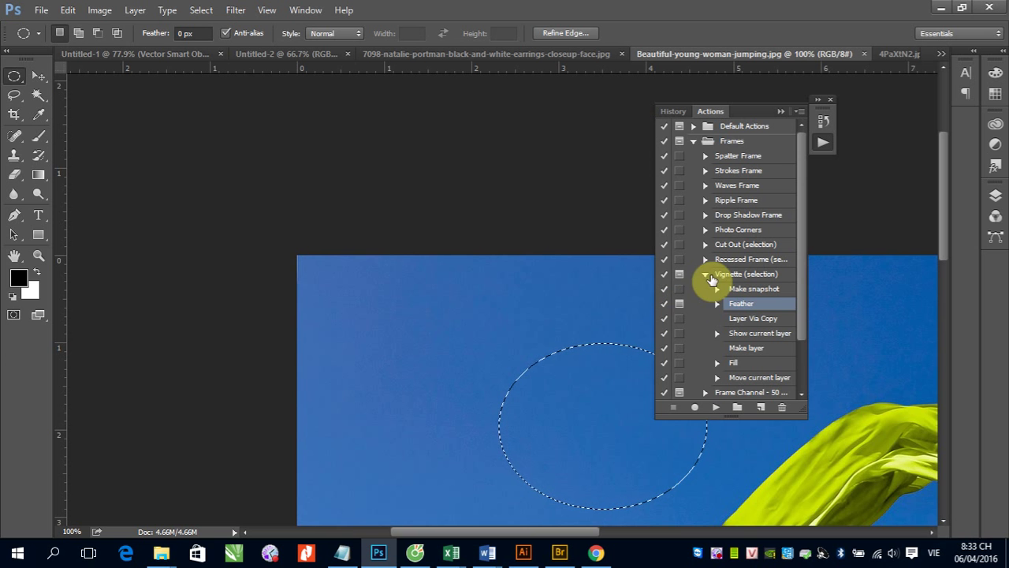
# - Collapse Vignette (selection), select Waves Frame, and clear the elliptical selection
pyautogui.click(705, 274)
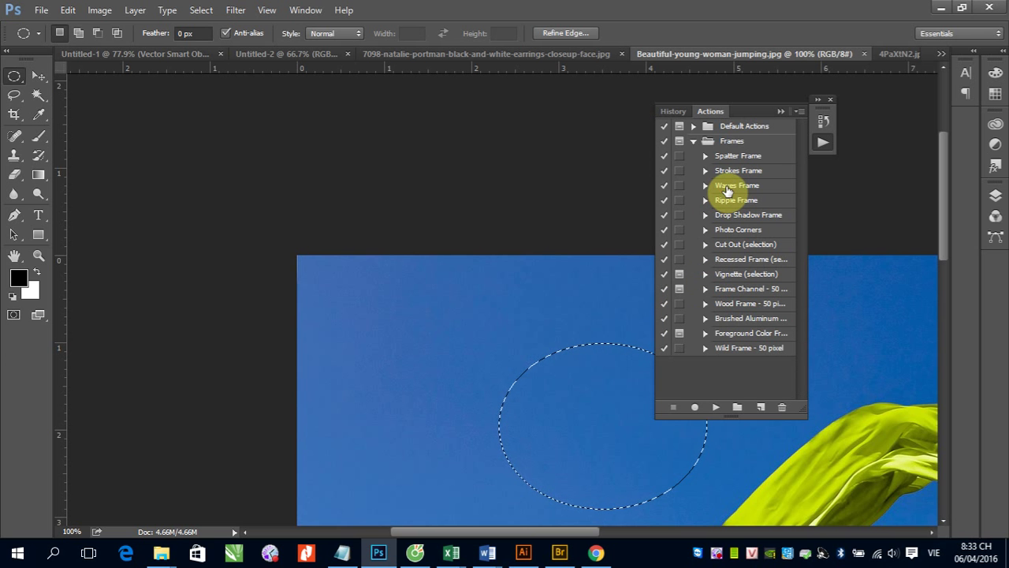
pyautogui.click(727, 187)
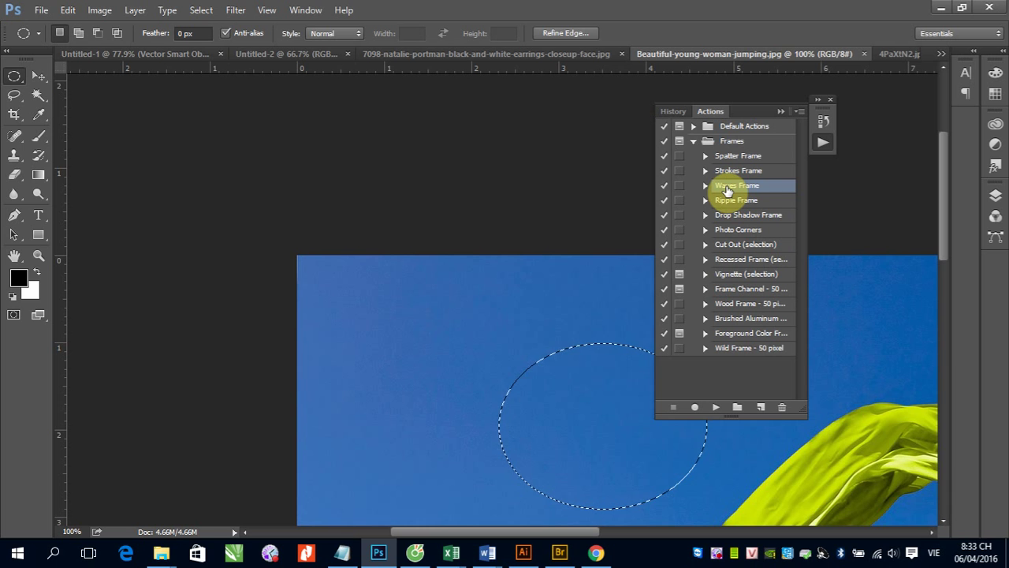
pyautogui.hotkey('ctrl', 'd')
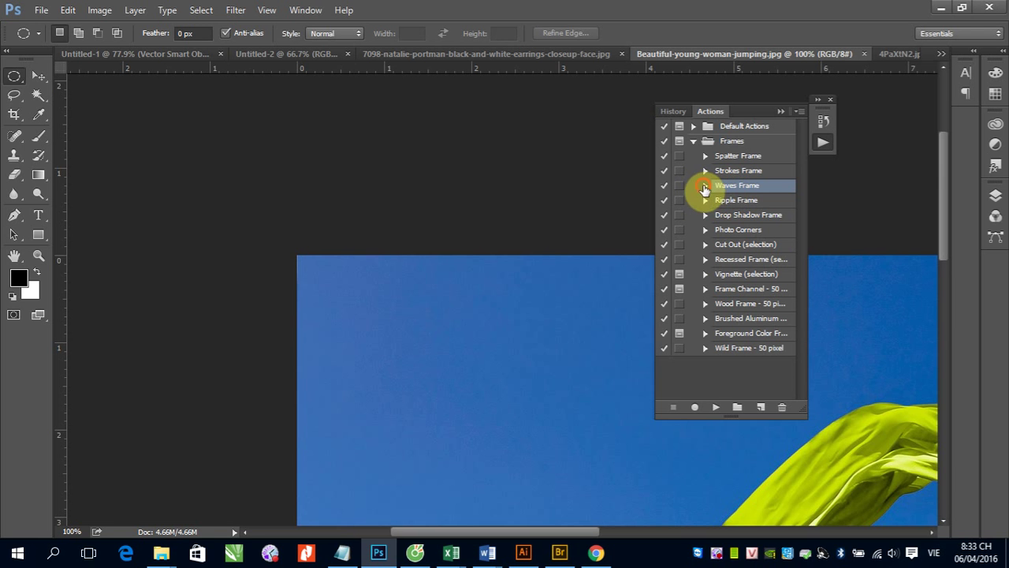
# - Make Waves Frame's Wave step pause with its dialog, then collapse the action
pyautogui.click(705, 186)
pyautogui.moveTo(799, 219); pyautogui.dragTo(801, 238)
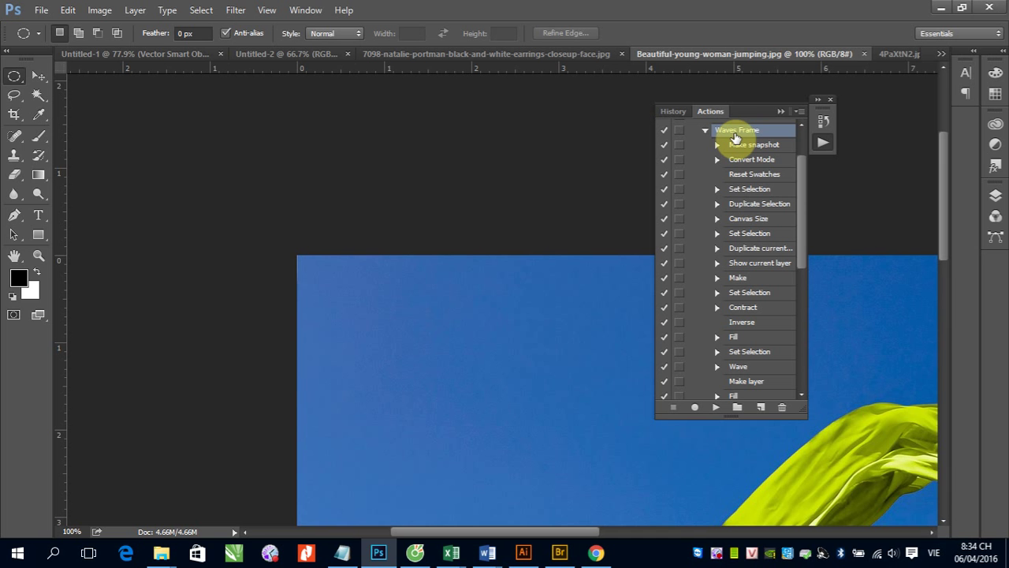
pyautogui.click(679, 367)
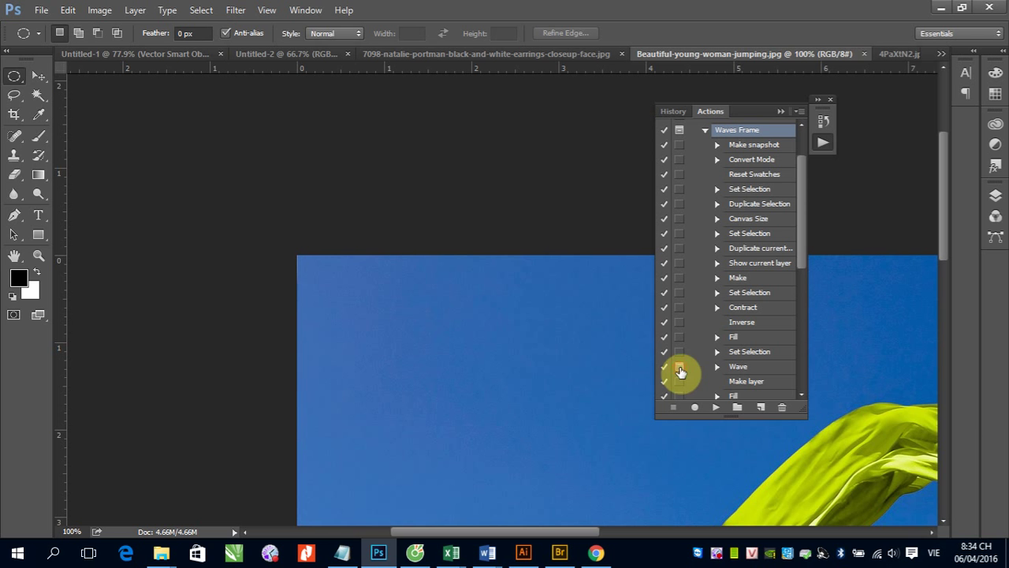
pyautogui.click(705, 129)
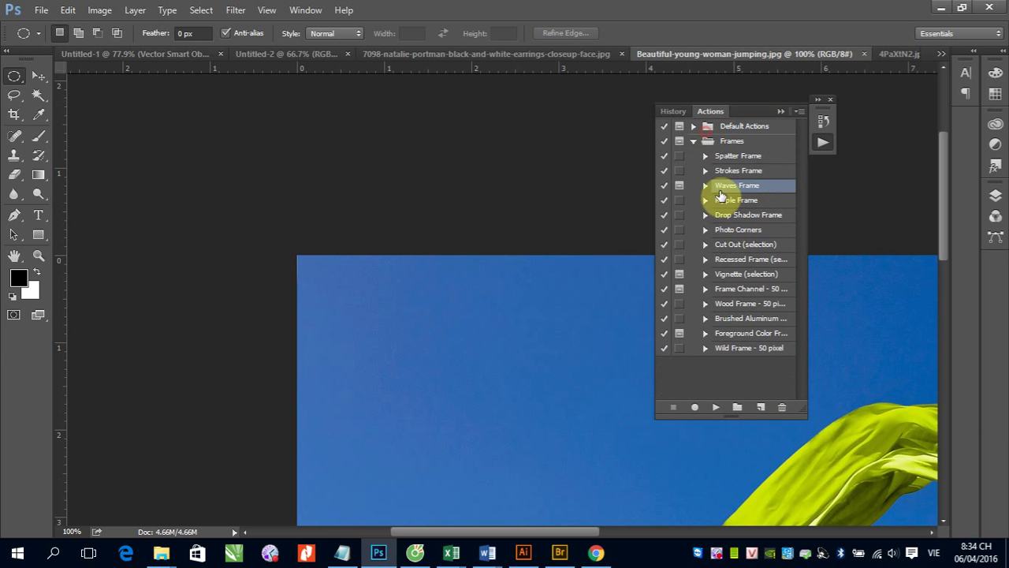
# - Play Waves Frame with Wave wavelength set to 5–94 for a finer wavy border
pyautogui.click(716, 406)
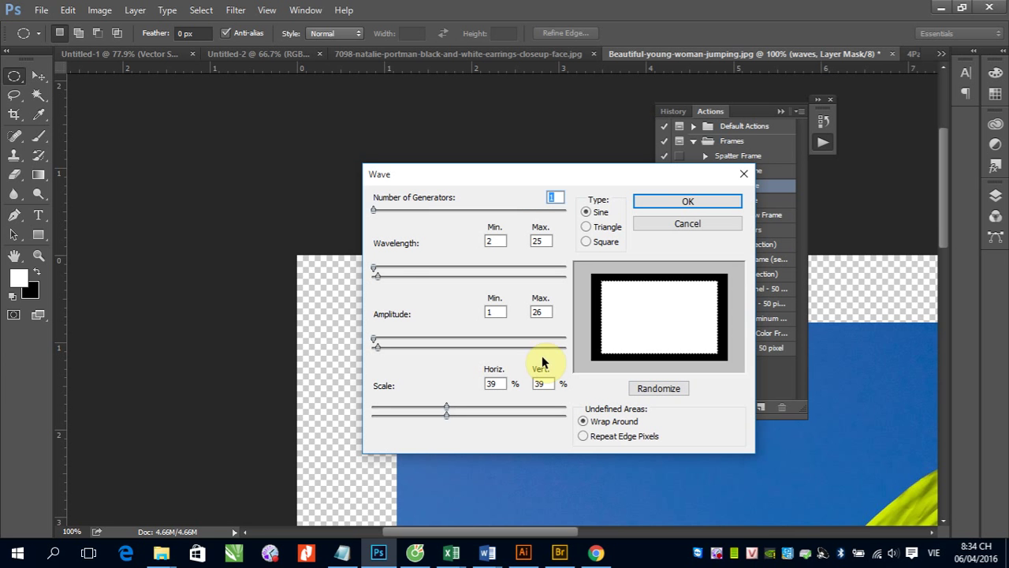
pyautogui.moveTo(373, 269)
pyautogui.mouseDown()
pyautogui.moveTo(457, 269)
pyautogui.moveTo(374, 269)
pyautogui.mouseUp()
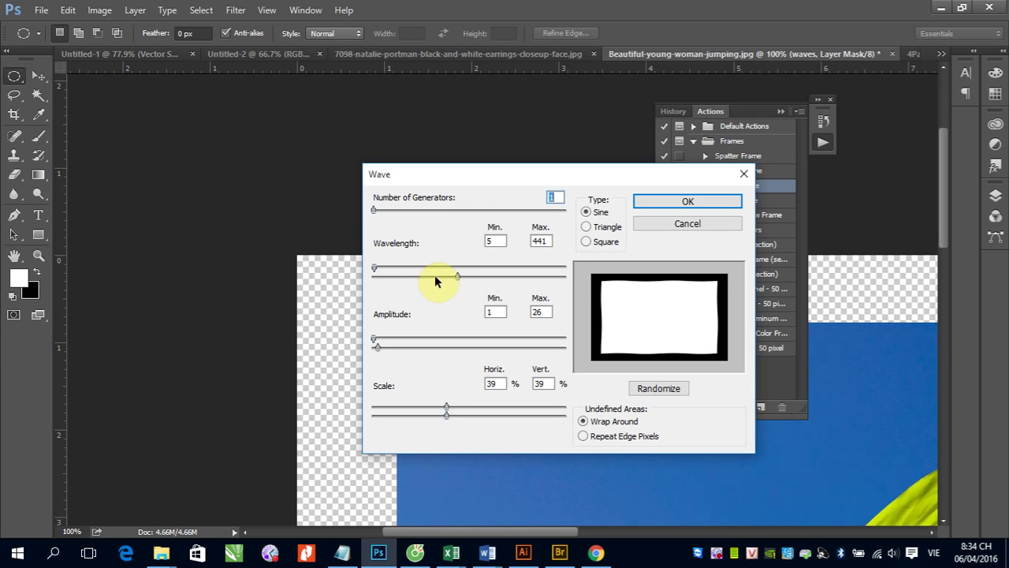
pyautogui.moveTo(457, 276)
pyautogui.mouseDown()
pyautogui.moveTo(380, 290)
pyautogui.moveTo(390, 284)
pyautogui.mouseUp()
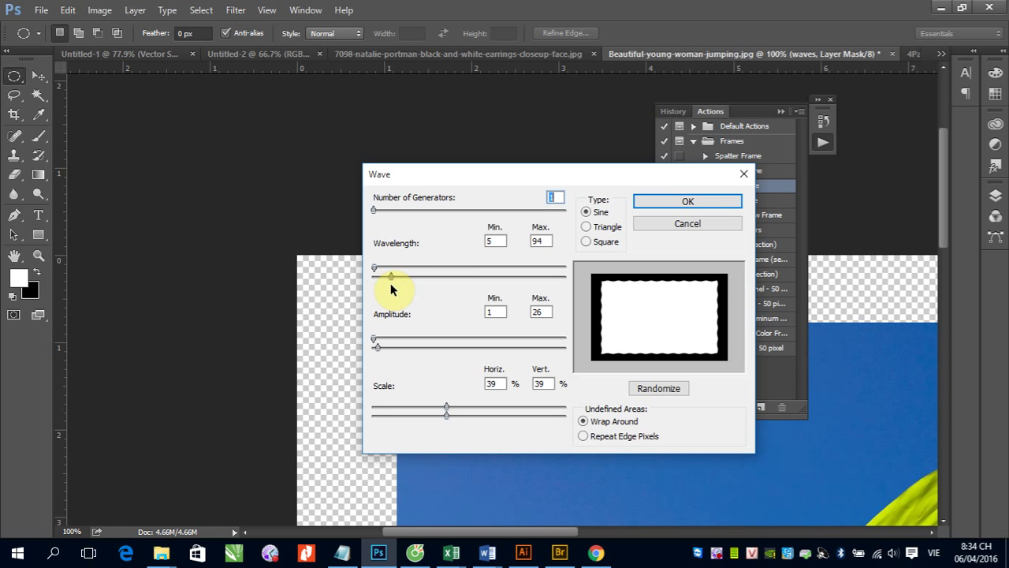
pyautogui.click(704, 203)
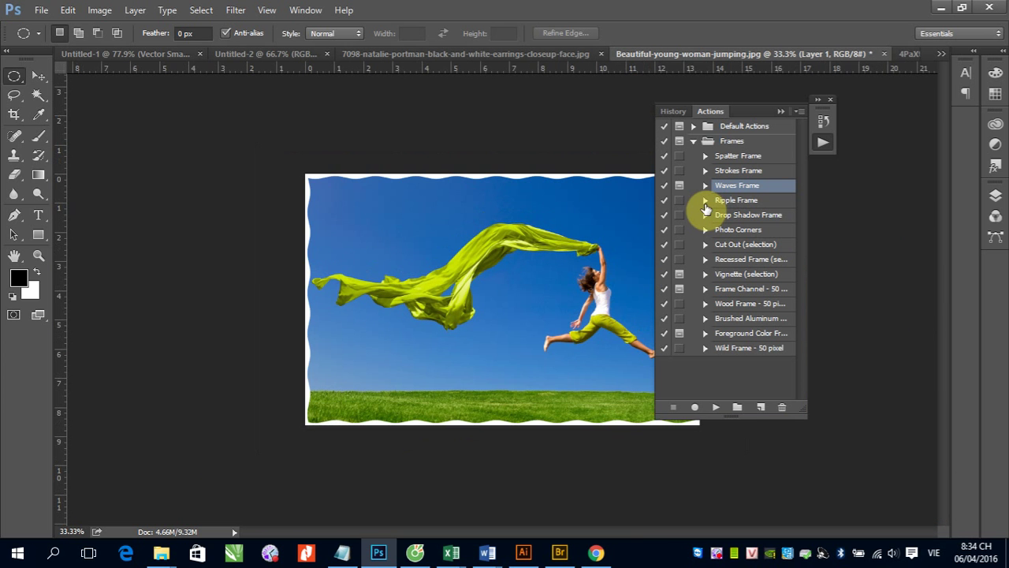
# - Hide the Actions panel and inspect the wavy border, ending zoomed out to 50%
pyautogui.click(779, 112)
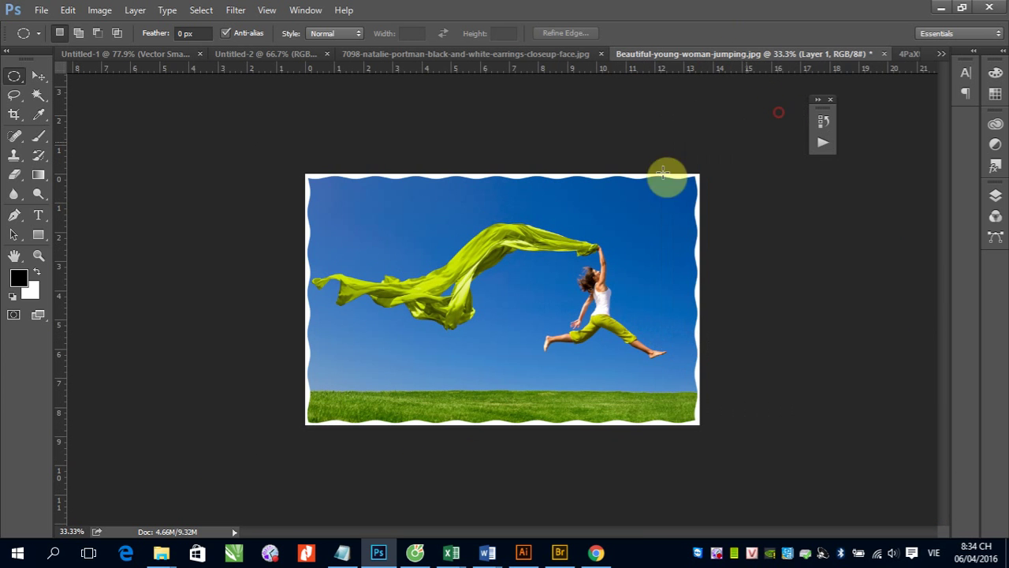
pyautogui.moveTo(275, 165); pyautogui.dragTo(410, 258)
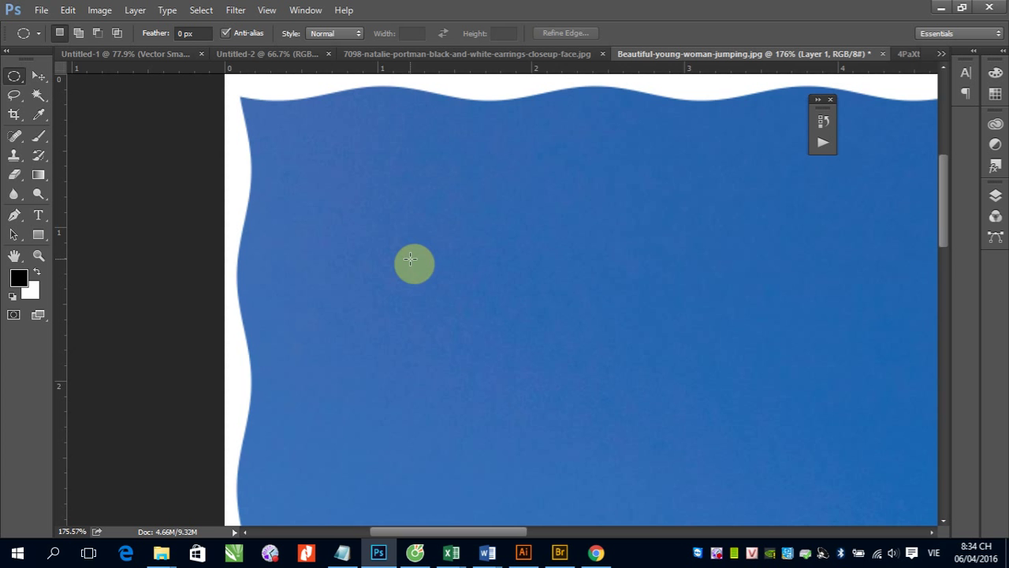
pyautogui.hotkey('ctrl', '1')
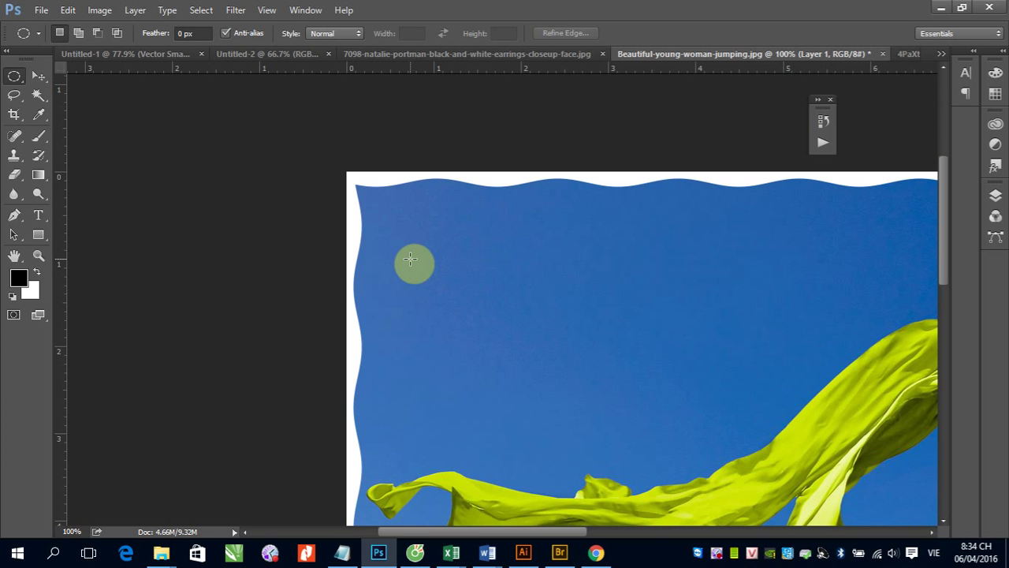
pyautogui.hotkey('ctrl', '-')
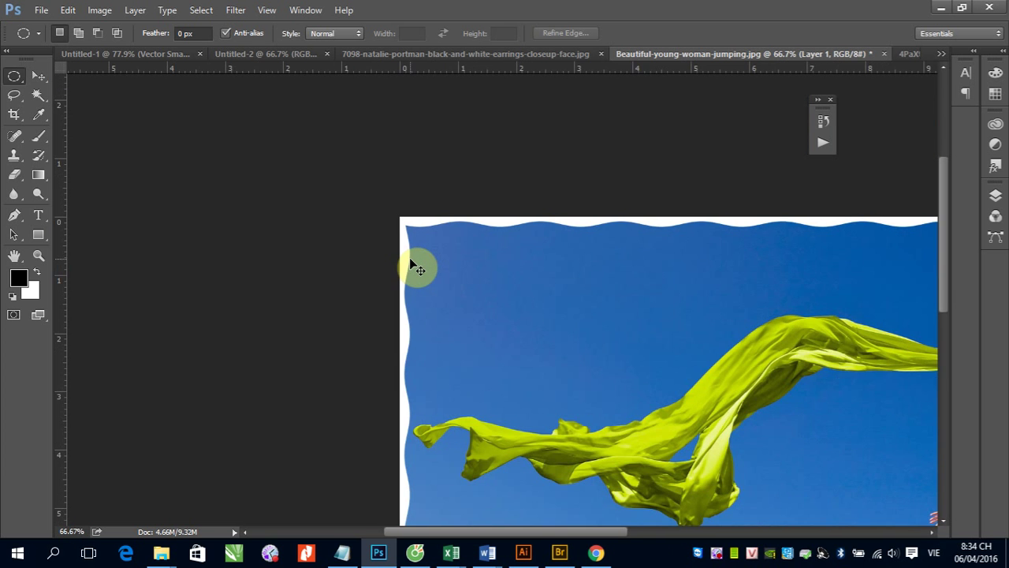
pyautogui.hotkey('ctrl', '-')
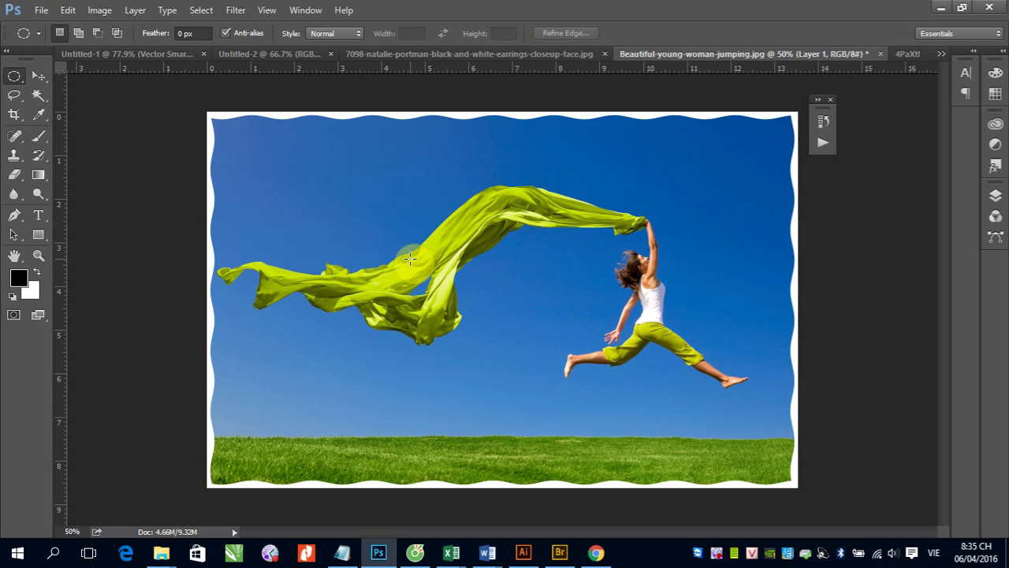
# - Revert to the unframed photo and bring back the Frames action list
pyautogui.press('F12')
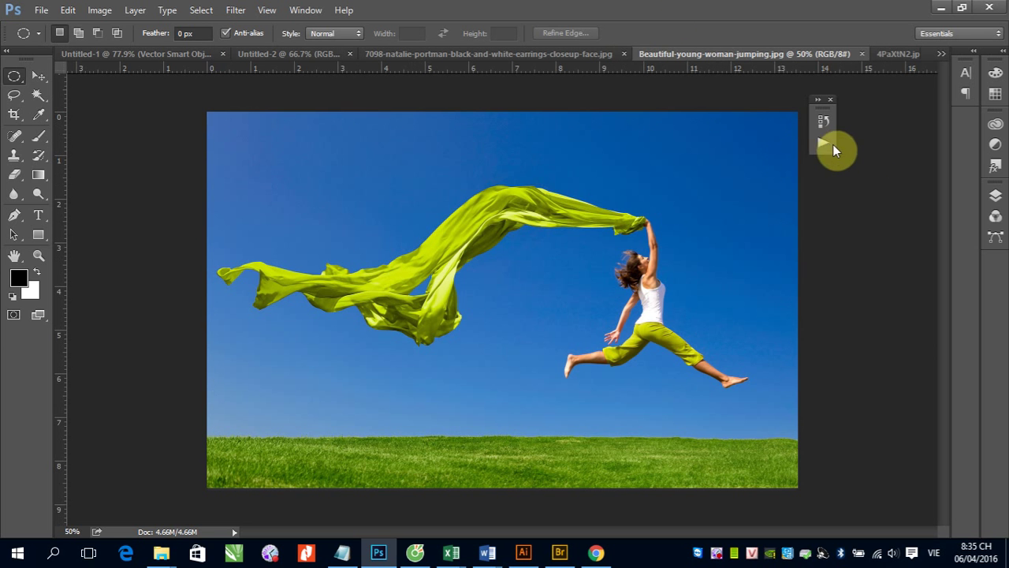
pyautogui.click(833, 146)
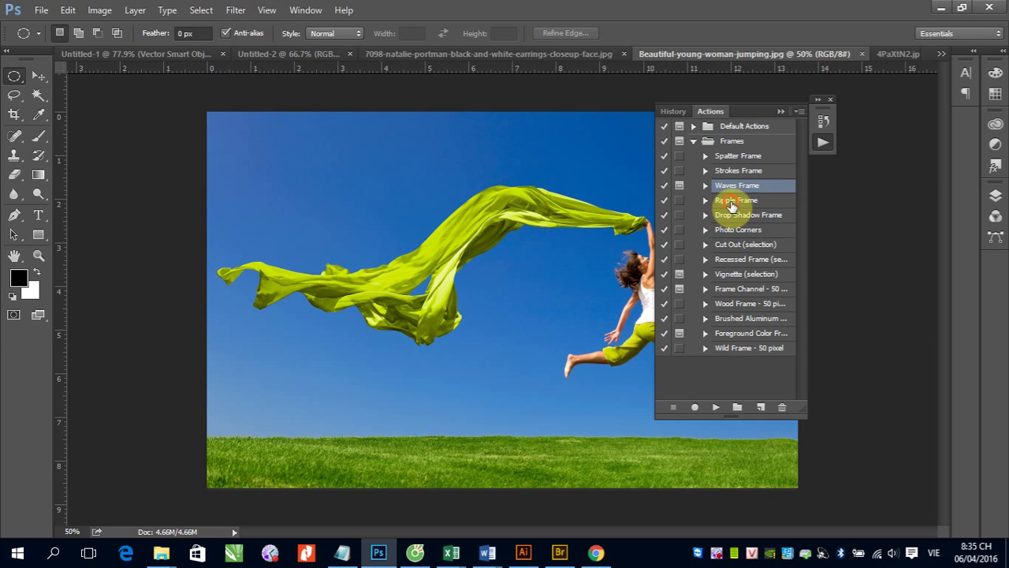
# - Select and expand the Ripple Frame action, widening the Actions panel so step names fit
pyautogui.click(732, 203)
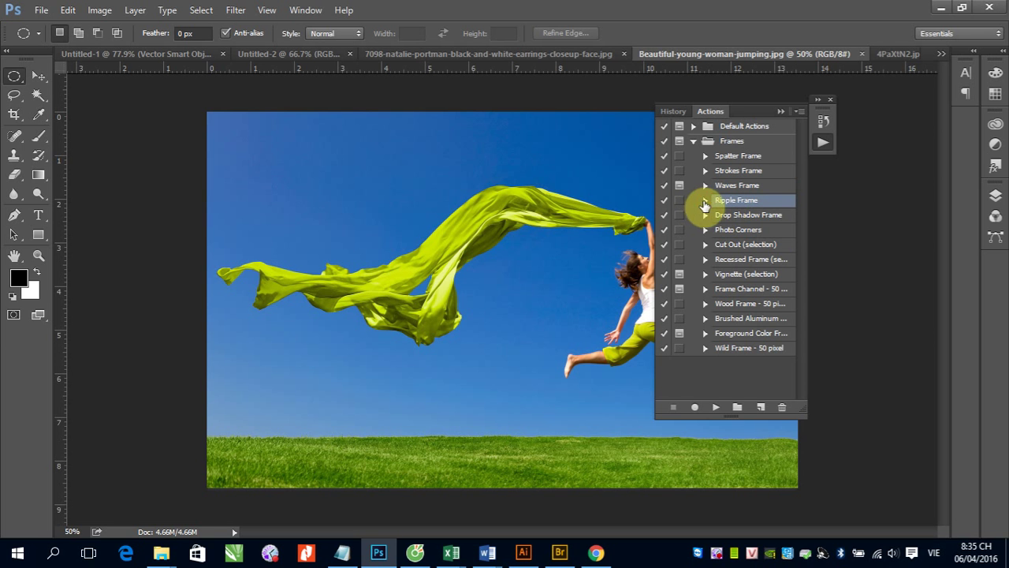
pyautogui.click(705, 202)
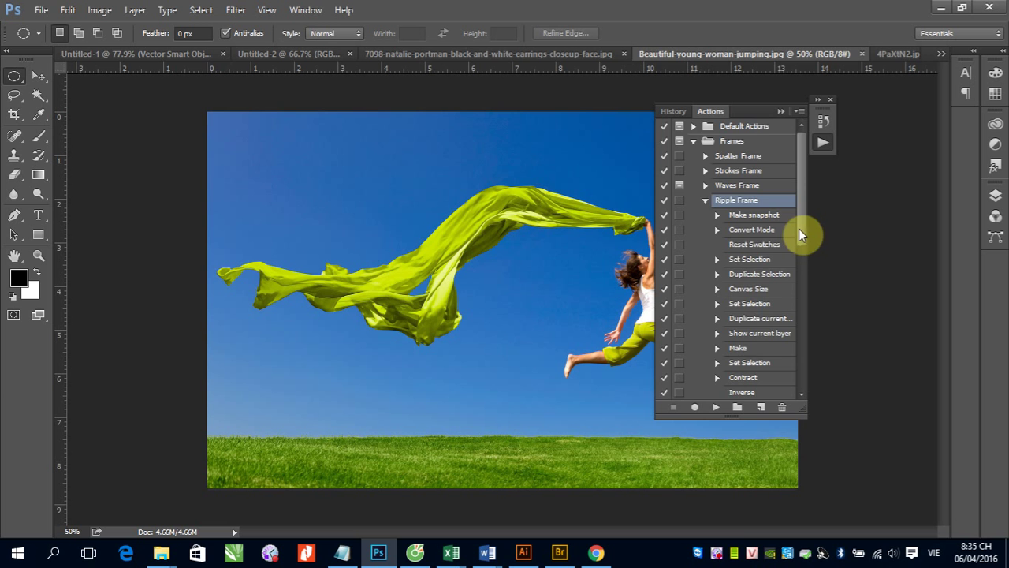
pyautogui.moveTo(798, 229); pyautogui.dragTo(805, 308)
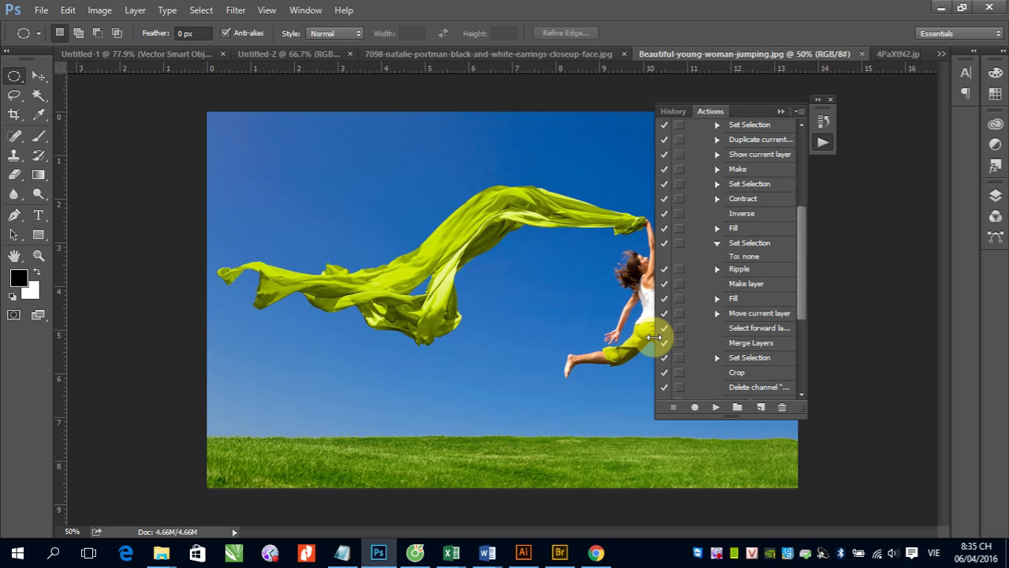
pyautogui.moveTo(656, 337); pyautogui.dragTo(612, 337)
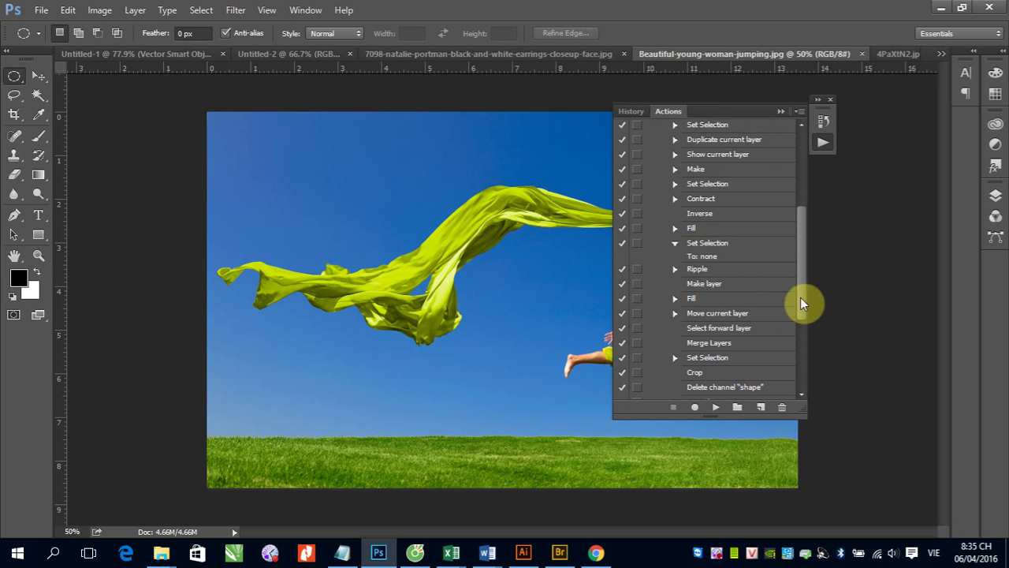
# - Turn on the dialog toggle for the Ripple step inside Ripple Frame
pyautogui.moveTo(800, 215); pyautogui.dragTo(804, 163)
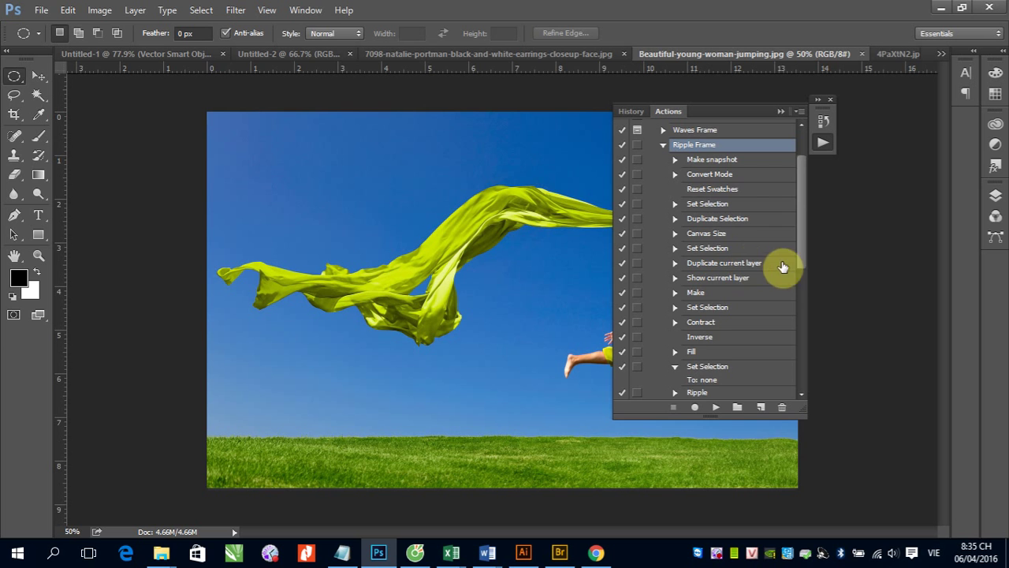
pyautogui.moveTo(800, 230); pyautogui.dragTo(797, 277)
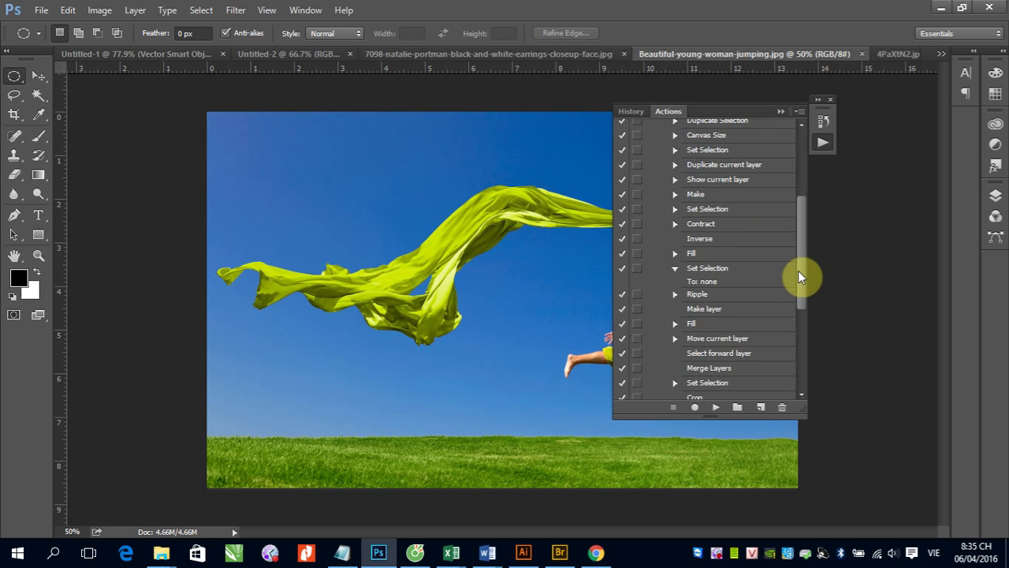
pyautogui.moveTo(797, 277); pyautogui.dragTo(795, 294)
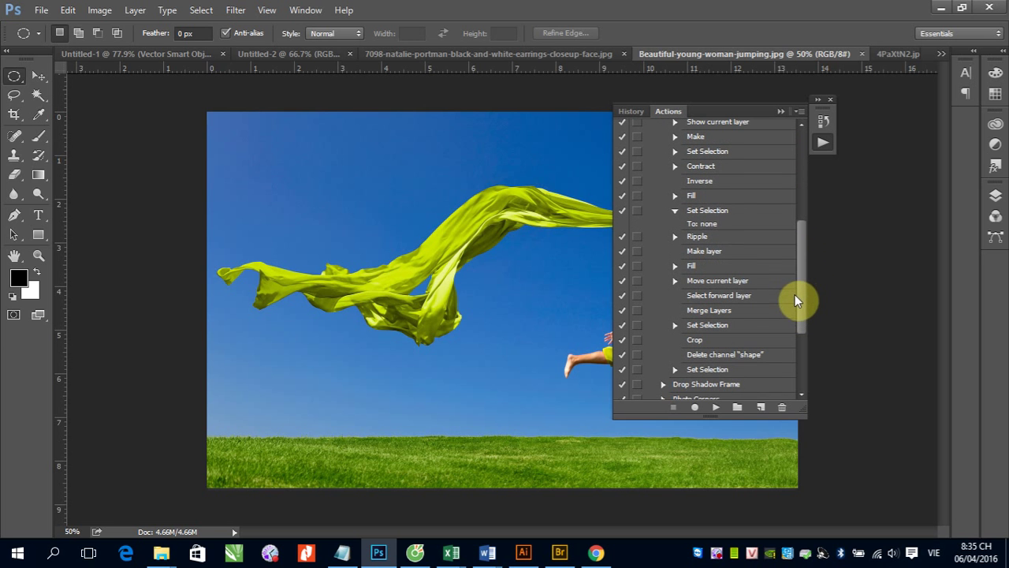
pyautogui.click(697, 238)
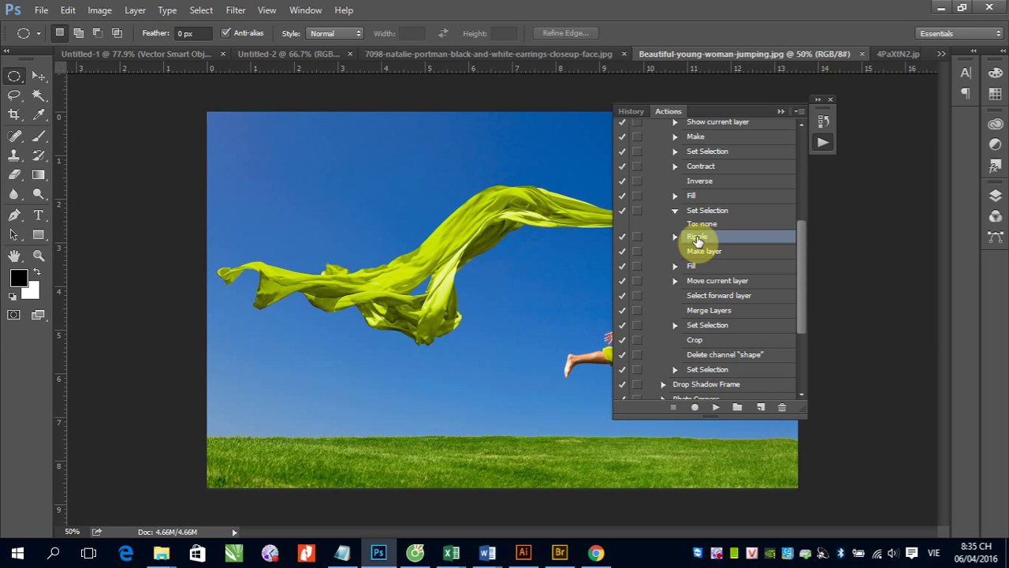
pyautogui.click(637, 237)
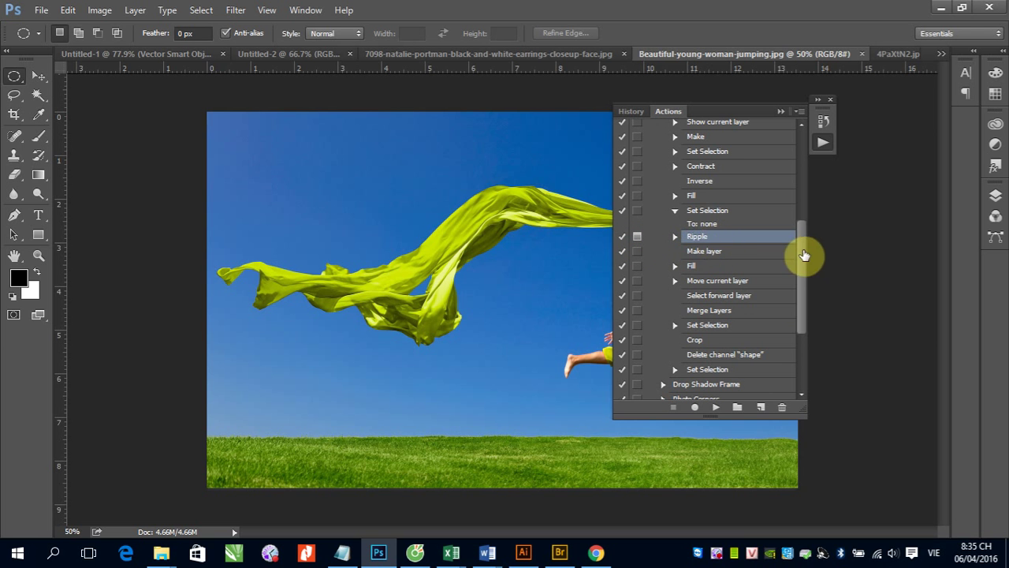
pyautogui.moveTo(804, 255); pyautogui.dragTo(801, 178)
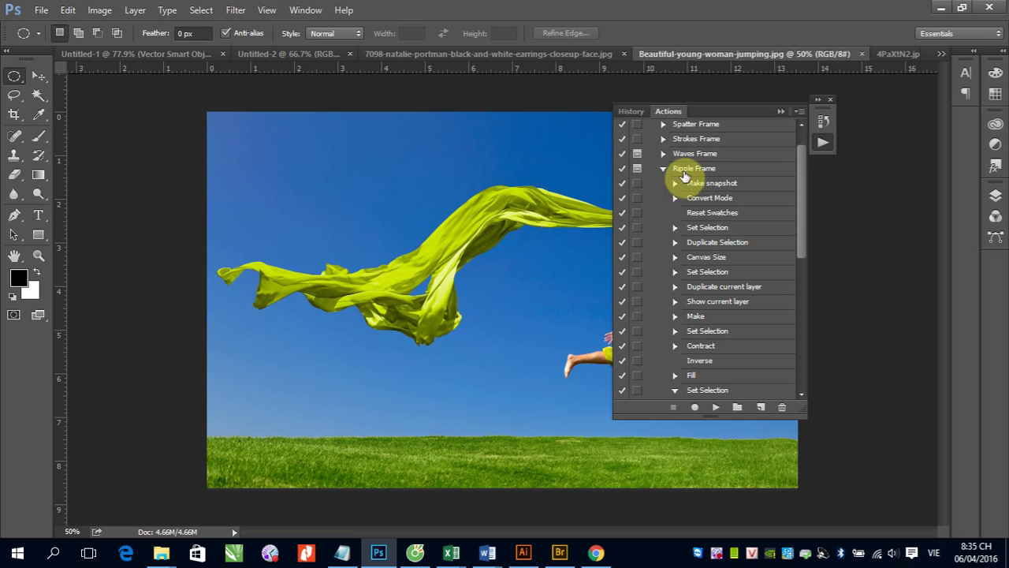
# - Collapse Ripple Frame and play it on the jumping-woman photo until the Ripple dialog appears
pyautogui.click(686, 170)
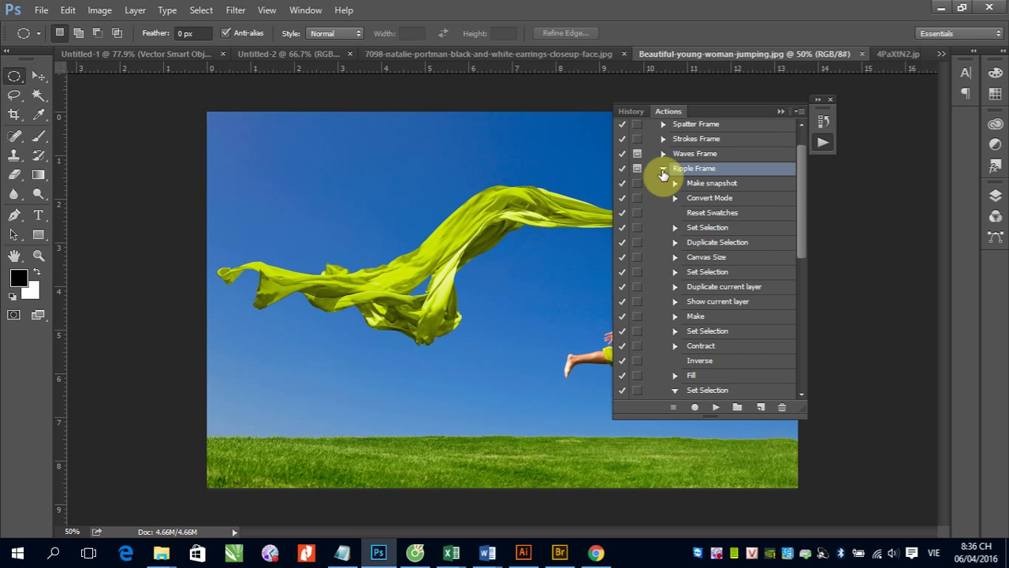
pyautogui.click(663, 171)
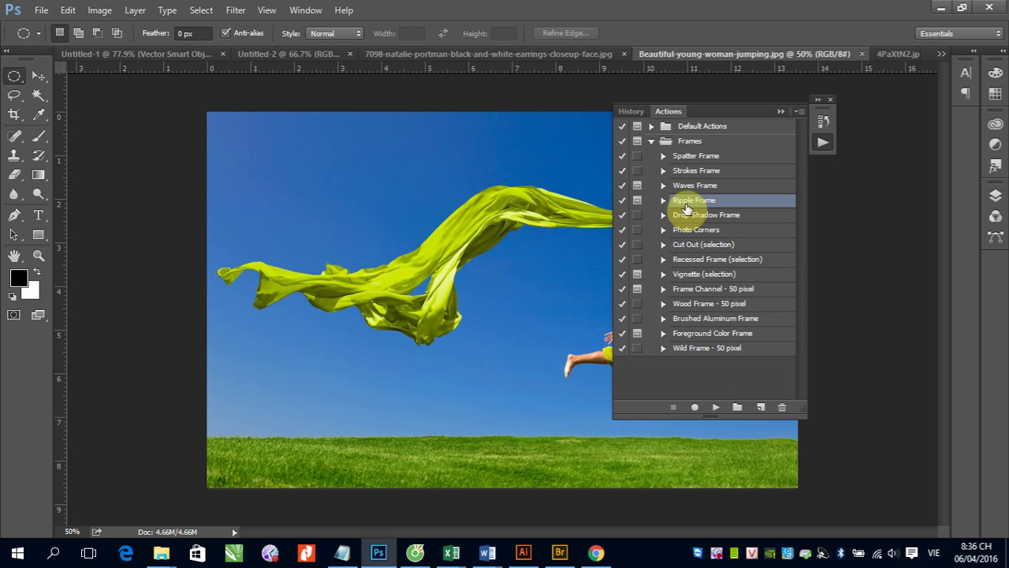
pyautogui.click(716, 407)
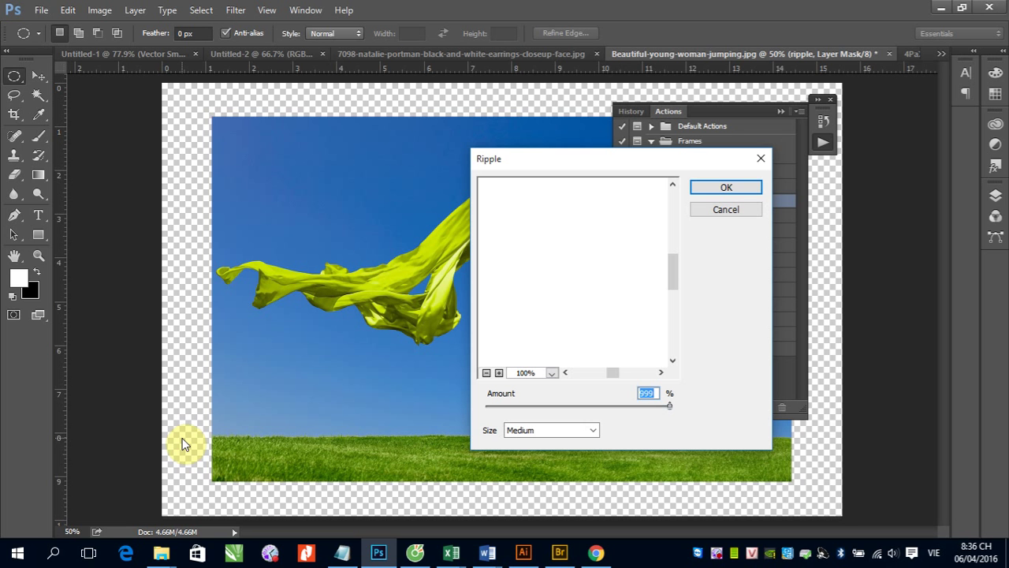
# - Pan the Ripple preview to the frame edges and try the Small, Medium and Large sizes
pyautogui.moveTo(512, 223); pyautogui.dragTo(573, 273)
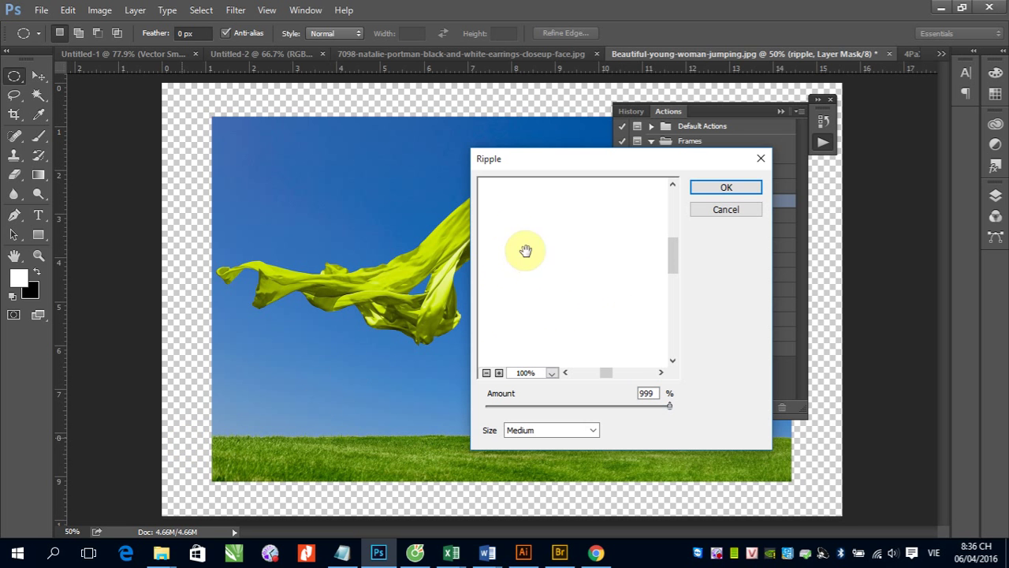
pyautogui.moveTo(525, 250); pyautogui.dragTo(527, 298)
pyautogui.moveTo(547, 252); pyautogui.dragTo(529, 326)
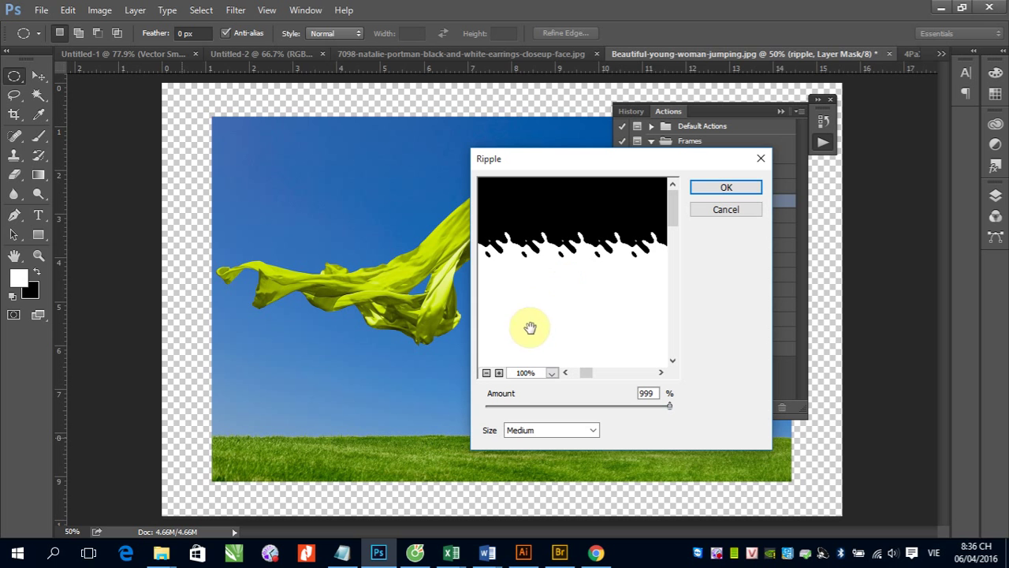
pyautogui.moveTo(514, 261)
pyautogui.mouseDown()
pyautogui.moveTo(647, 279)
pyautogui.moveTo(578, 263)
pyautogui.mouseUp()
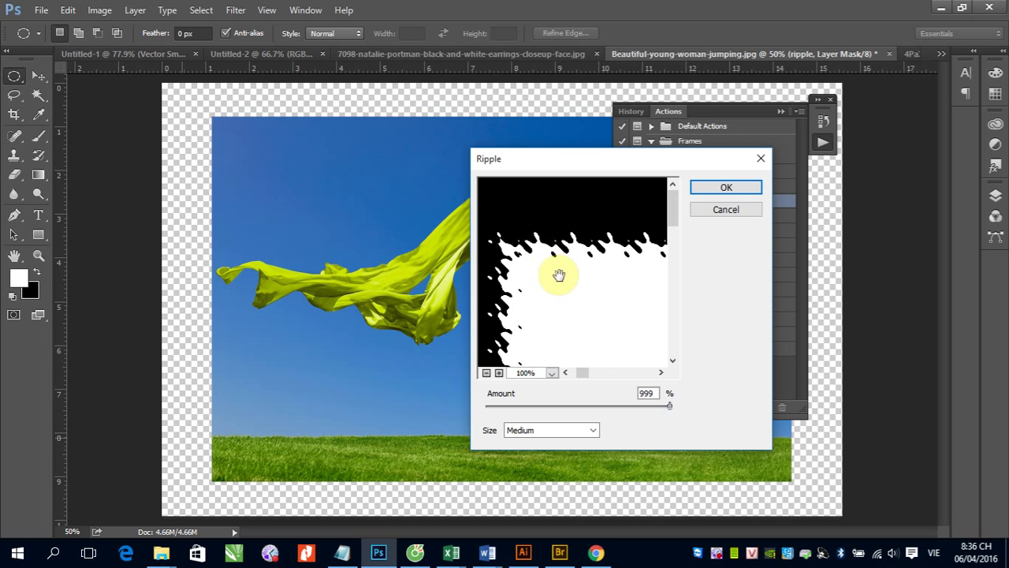
pyautogui.click(594, 430)
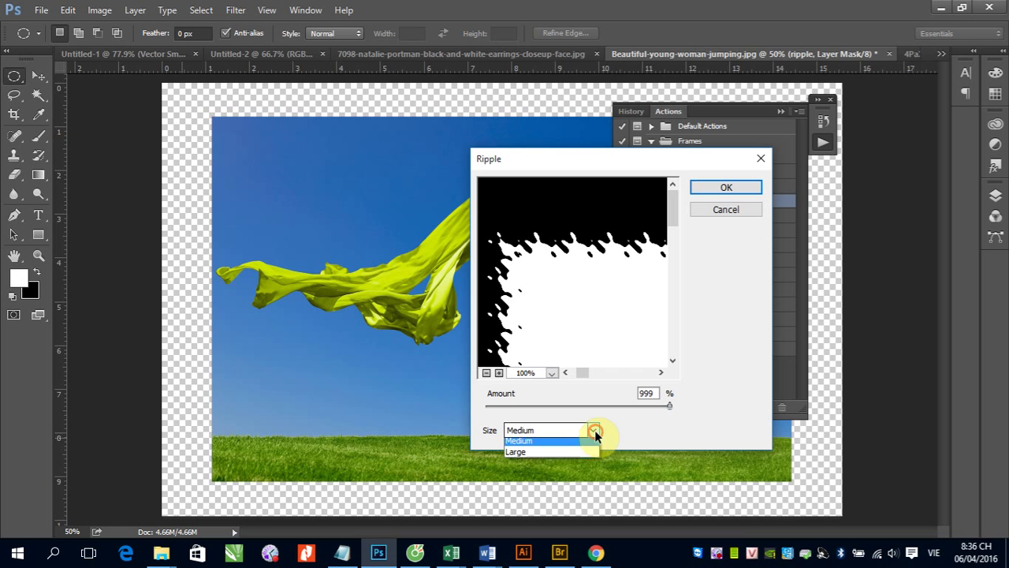
pyautogui.click(588, 441)
pyautogui.click(591, 431)
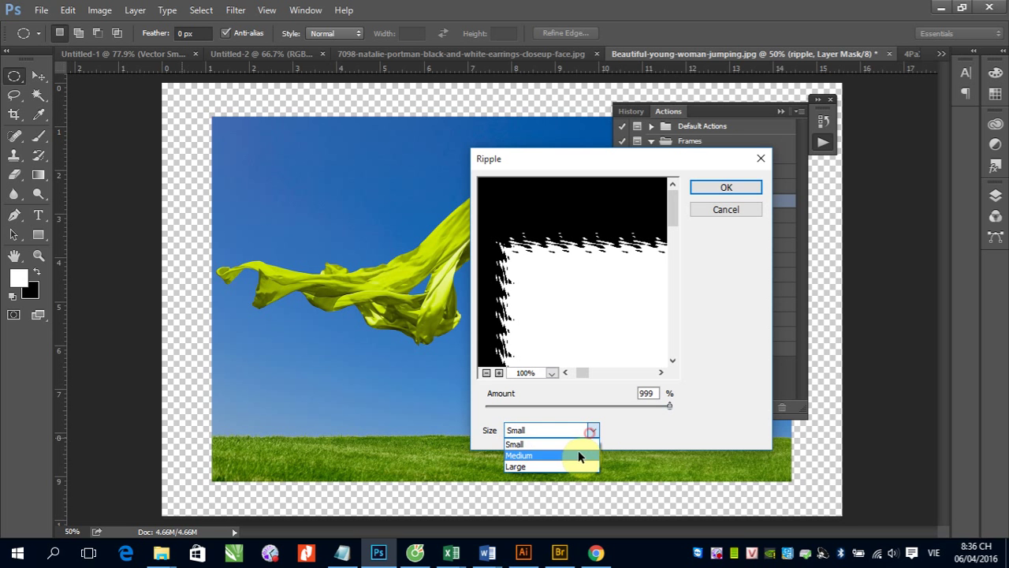
pyautogui.click(573, 455)
pyautogui.click(593, 430)
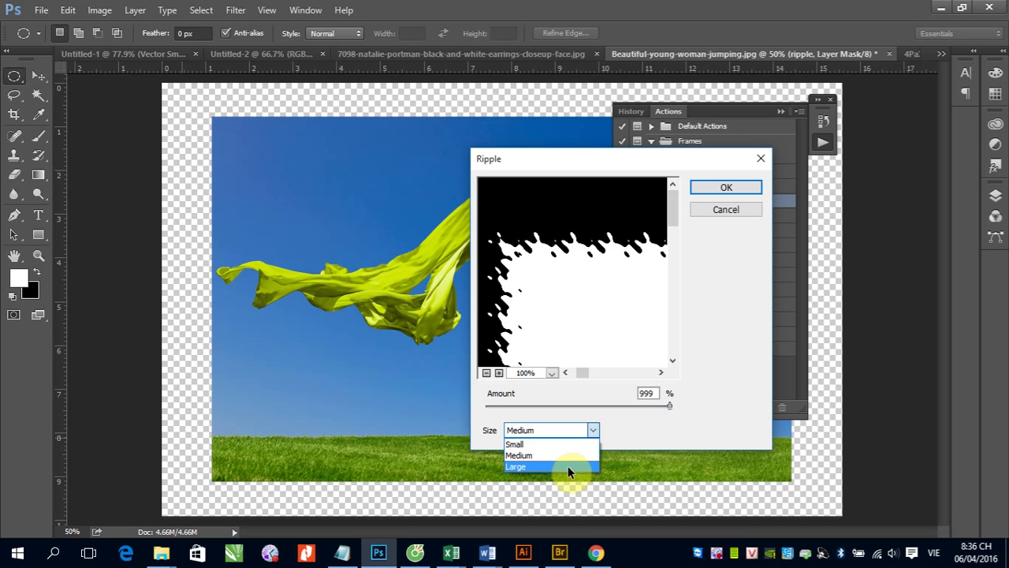
pyautogui.click(568, 466)
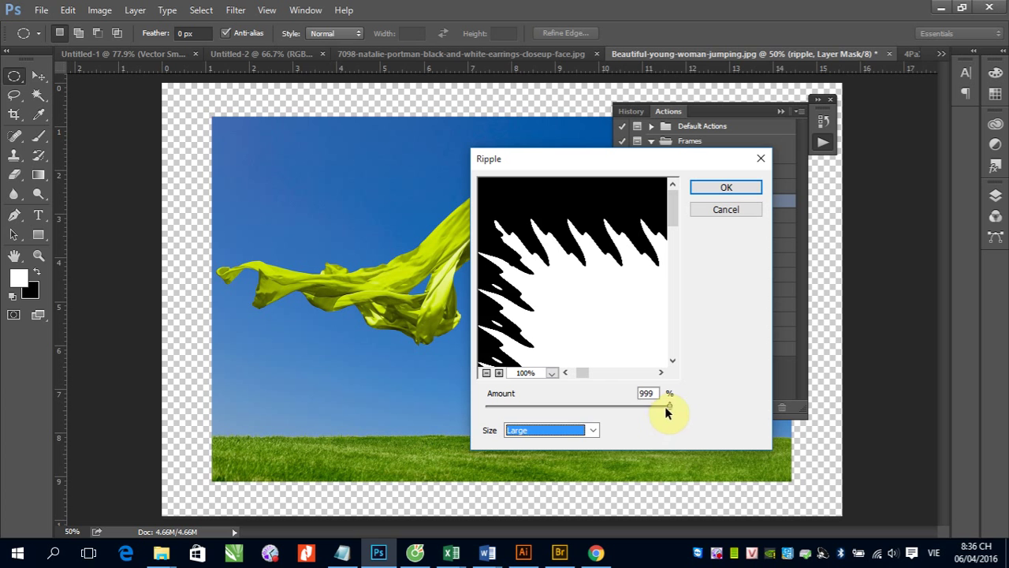
# - Test Ripple Amount values up to 999, settle on Medium with a lower Amount, and apply
pyautogui.moveTo(670, 406)
pyautogui.mouseDown()
pyautogui.moveTo(531, 409)
pyautogui.moveTo(571, 412)
pyautogui.mouseUp()
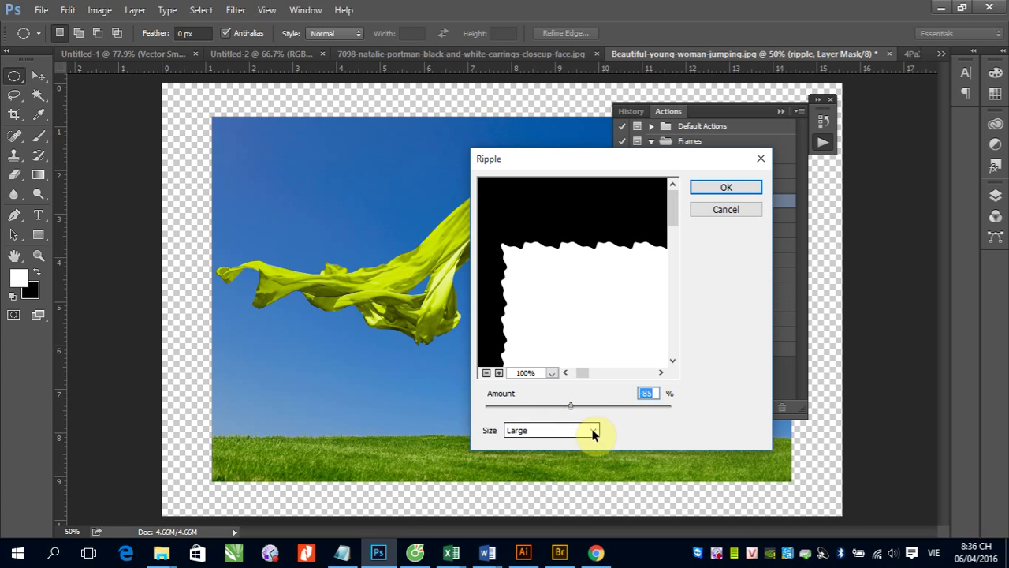
pyautogui.click(593, 431)
pyautogui.click(572, 443)
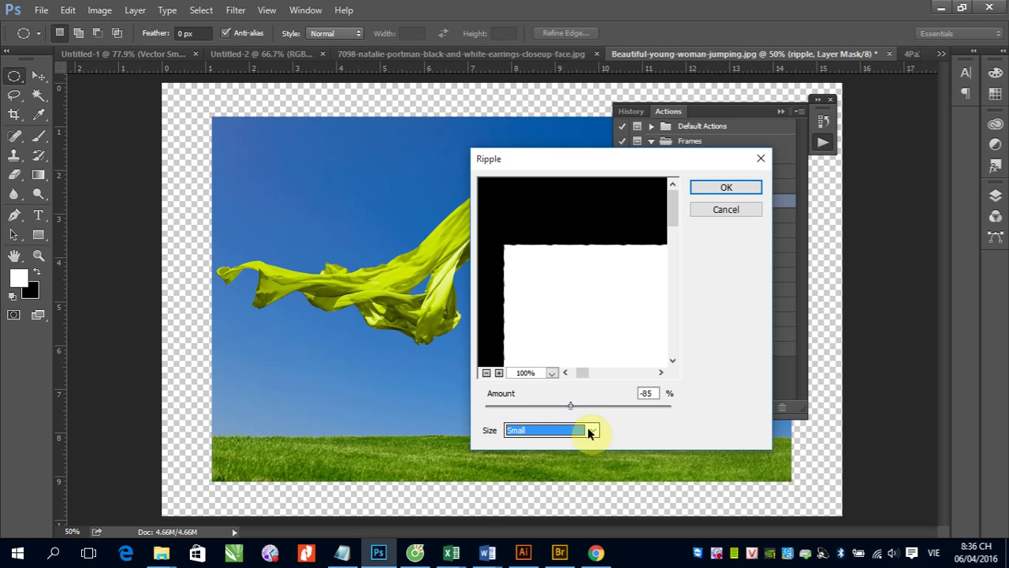
pyautogui.moveTo(571, 405); pyautogui.dragTo(693, 404)
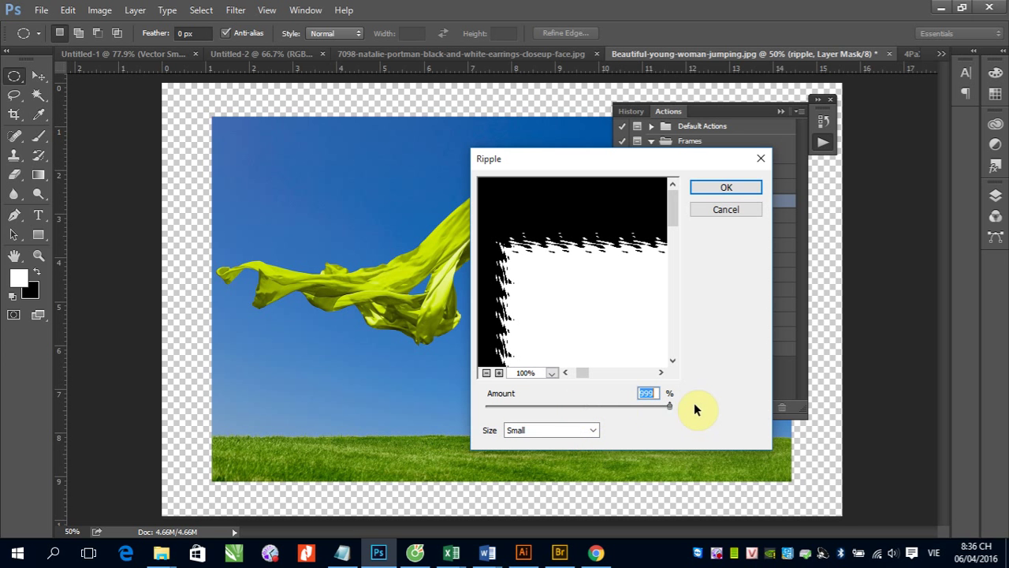
pyautogui.click(596, 429)
pyautogui.click(553, 455)
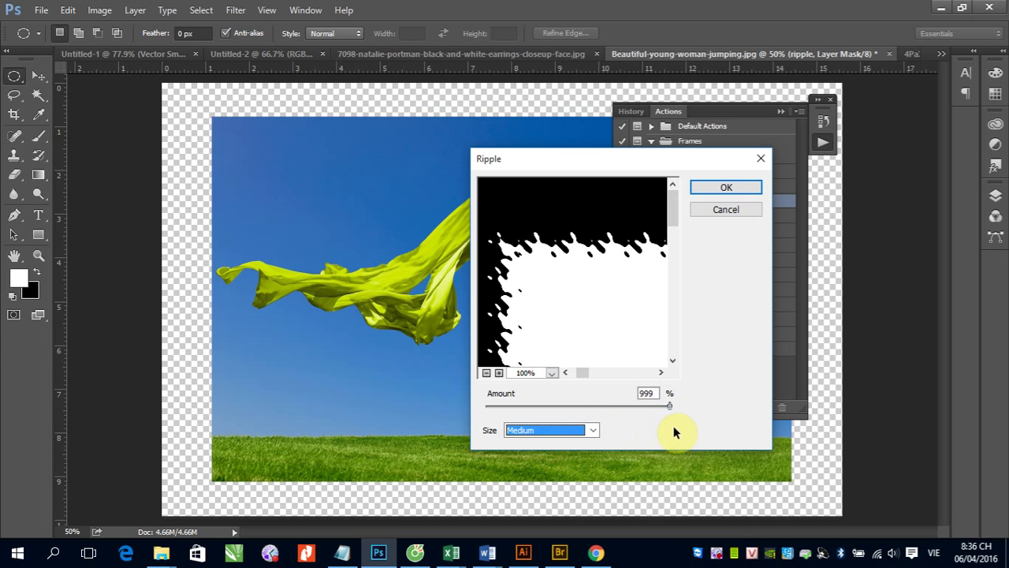
pyautogui.moveTo(669, 406)
pyautogui.mouseDown()
pyautogui.moveTo(458, 407)
pyautogui.moveTo(618, 405)
pyautogui.mouseUp()
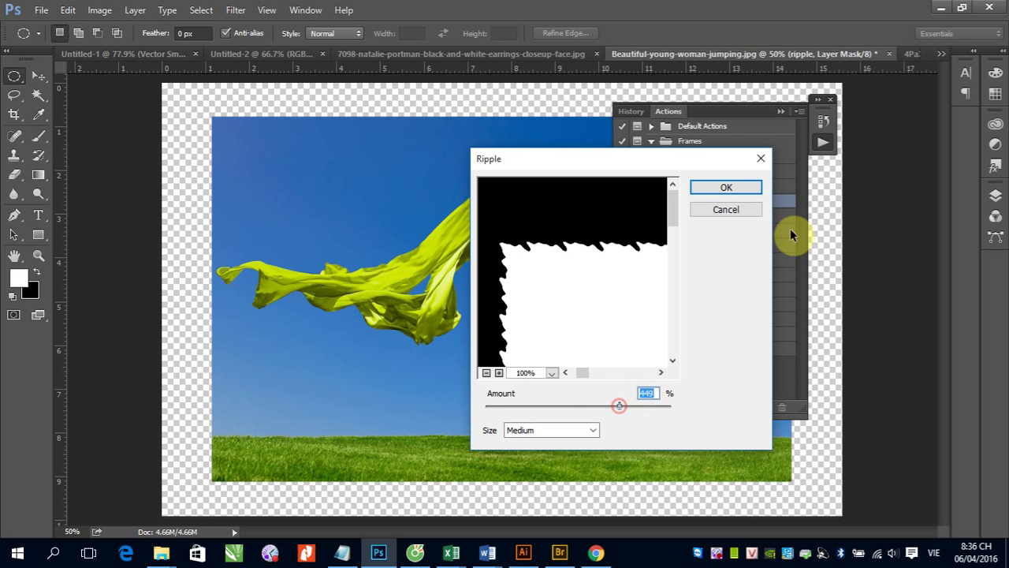
pyautogui.click(736, 189)
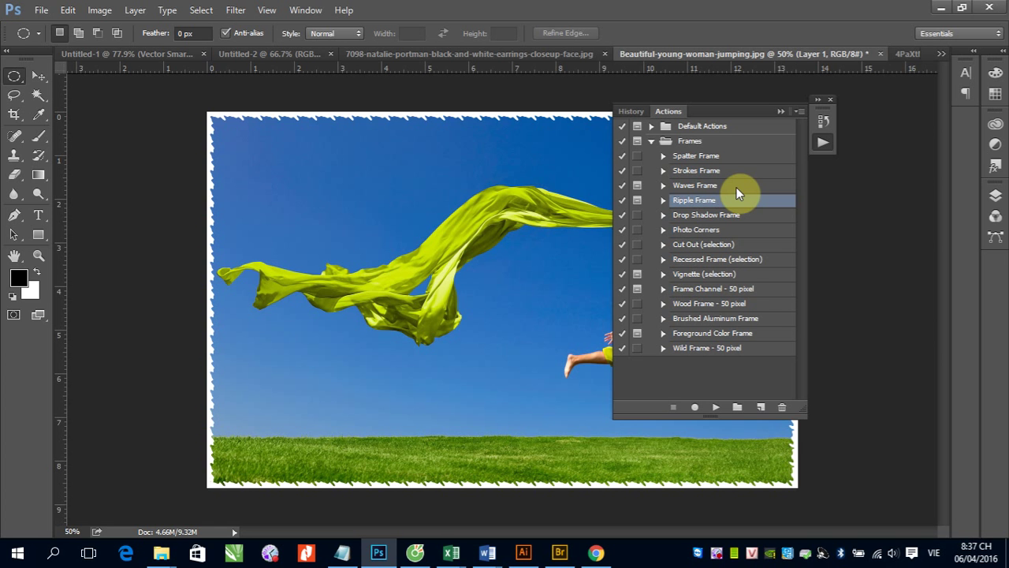
# - Expand the Ripple Frame action and its Make snapshot step to show their details
pyautogui.click(663, 201)
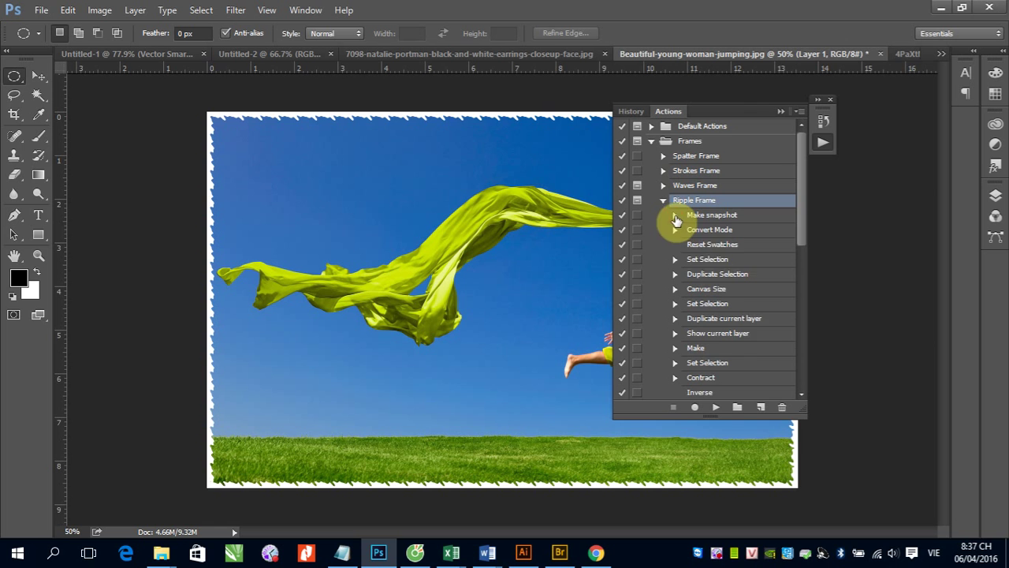
pyautogui.click(675, 215)
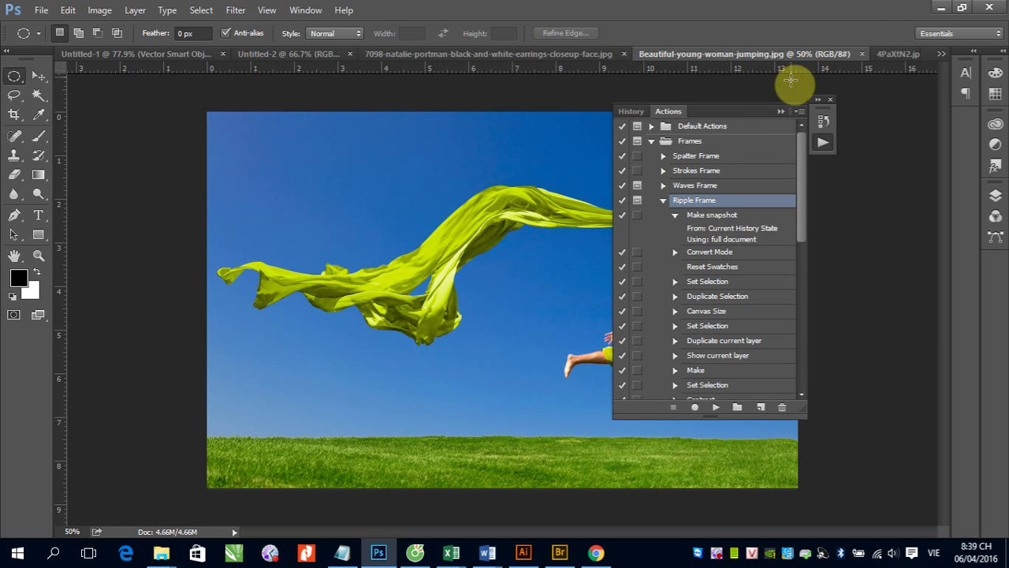
# - Collapse the Actions panel and switch to the Move Tool
pyautogui.click(783, 112)
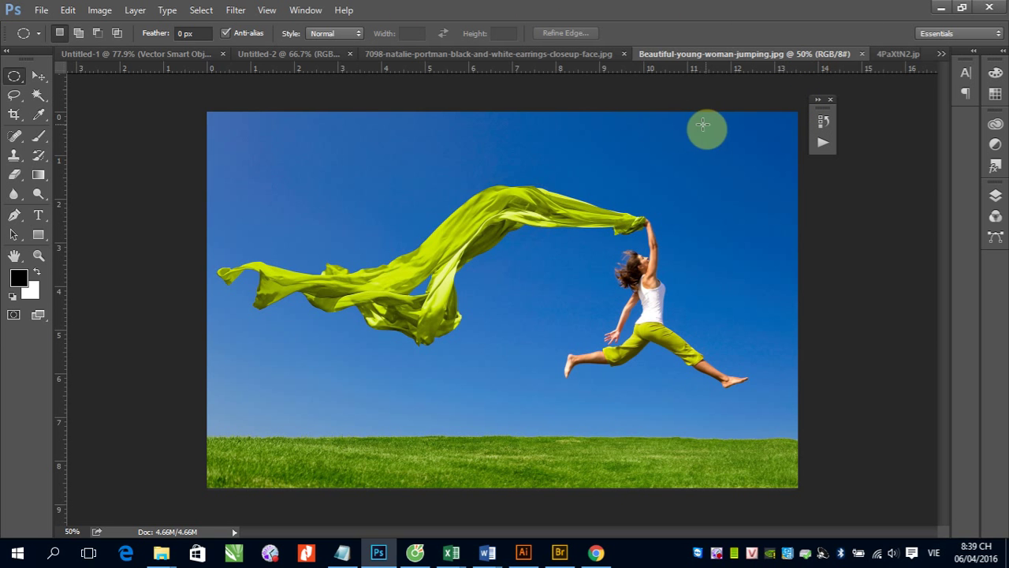
pyautogui.click(36, 74)
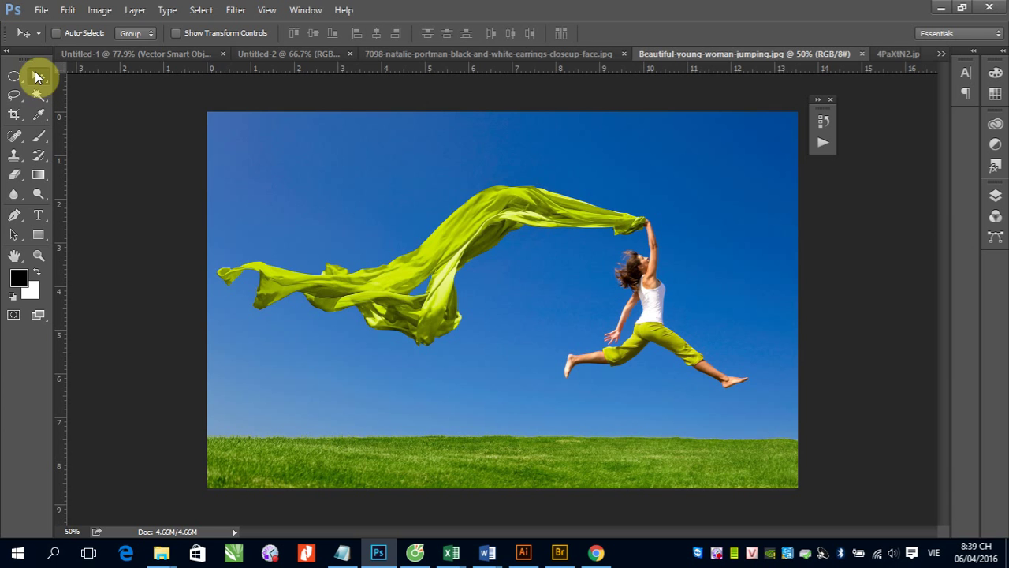
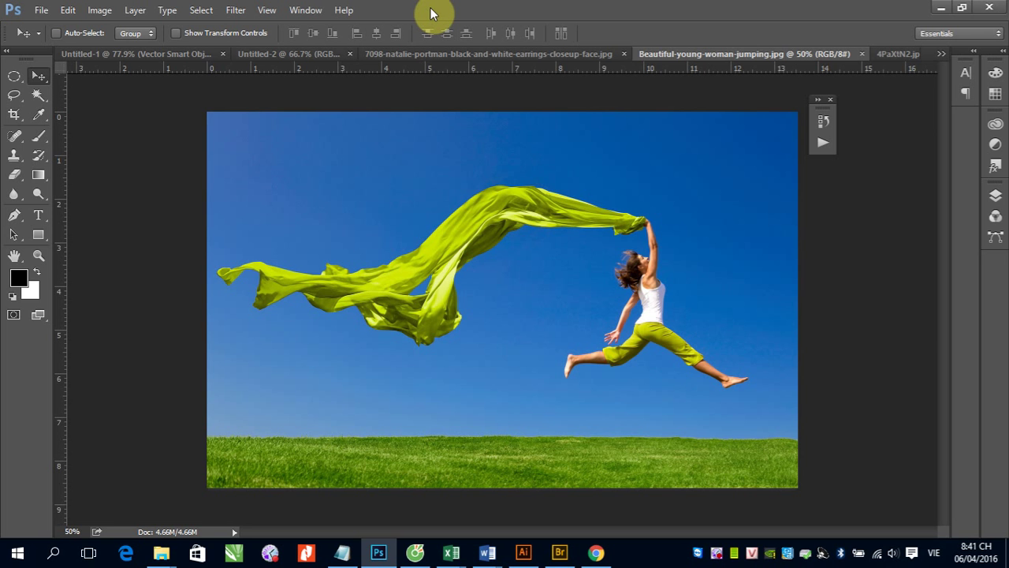
# - Close Beautiful-young-woman-jumping.jpg, leaving 4PaXtN2.jpg as the active document
pyautogui.click(863, 56)
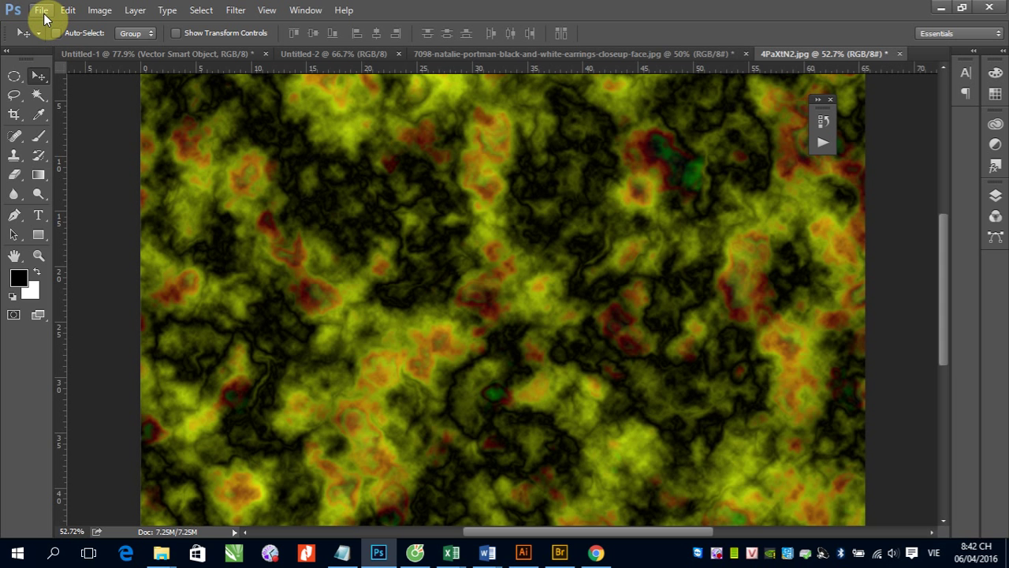
# - Open 3_218282.jpg, look through the mode options without changing anything, then close it
pyautogui.click(41, 11)
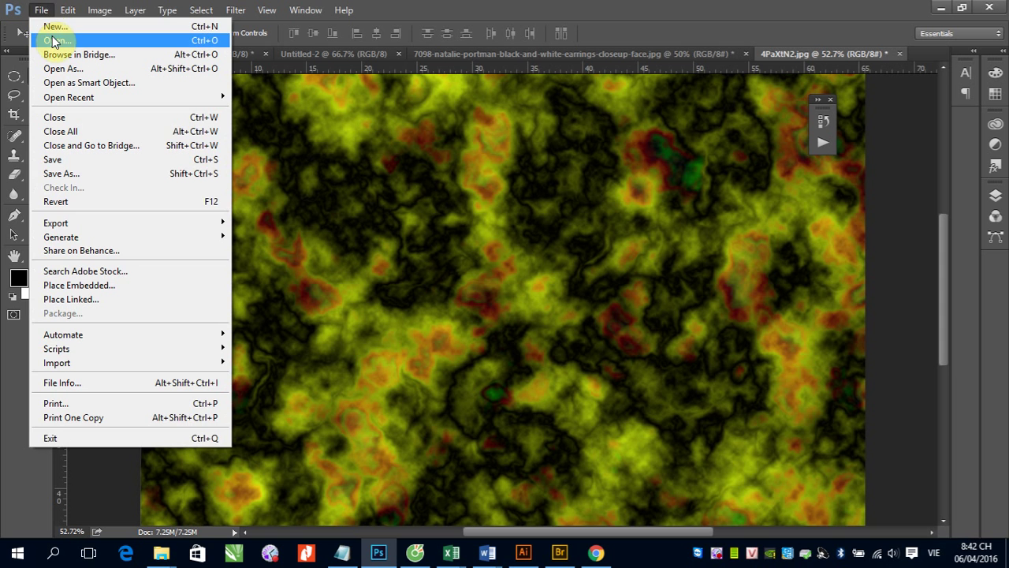
pyautogui.click(51, 39)
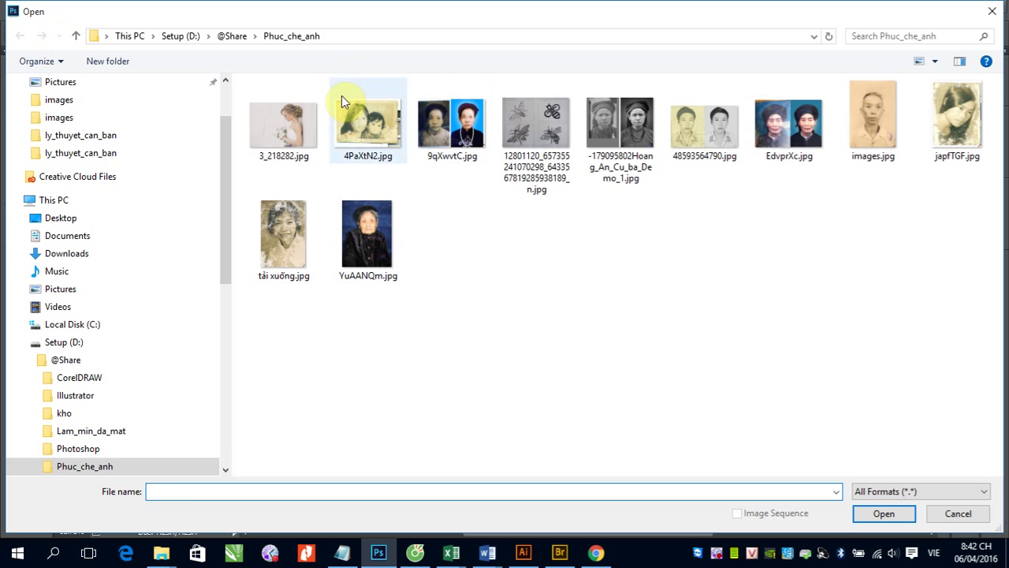
pyautogui.click(277, 119)
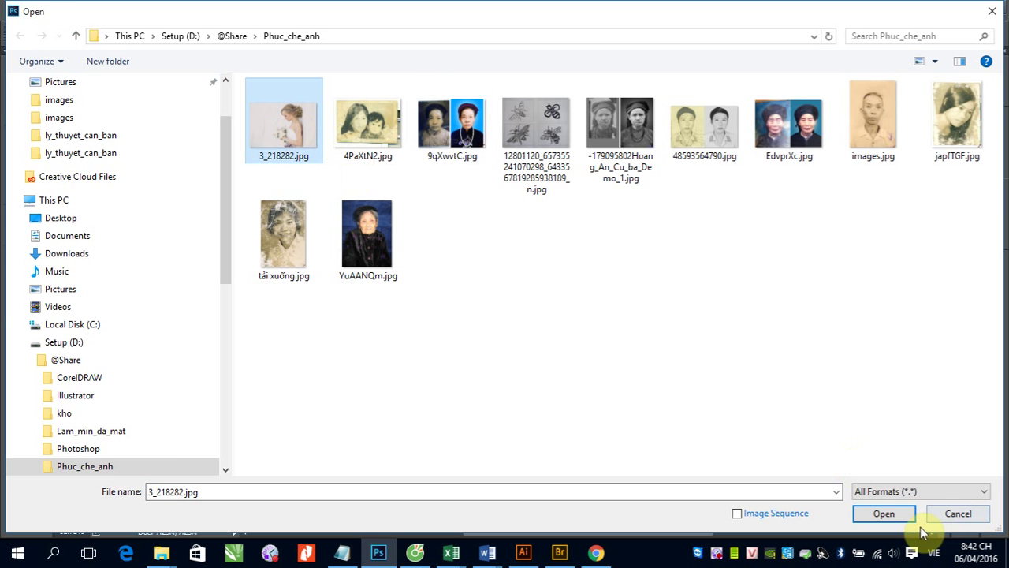
pyautogui.click(881, 513)
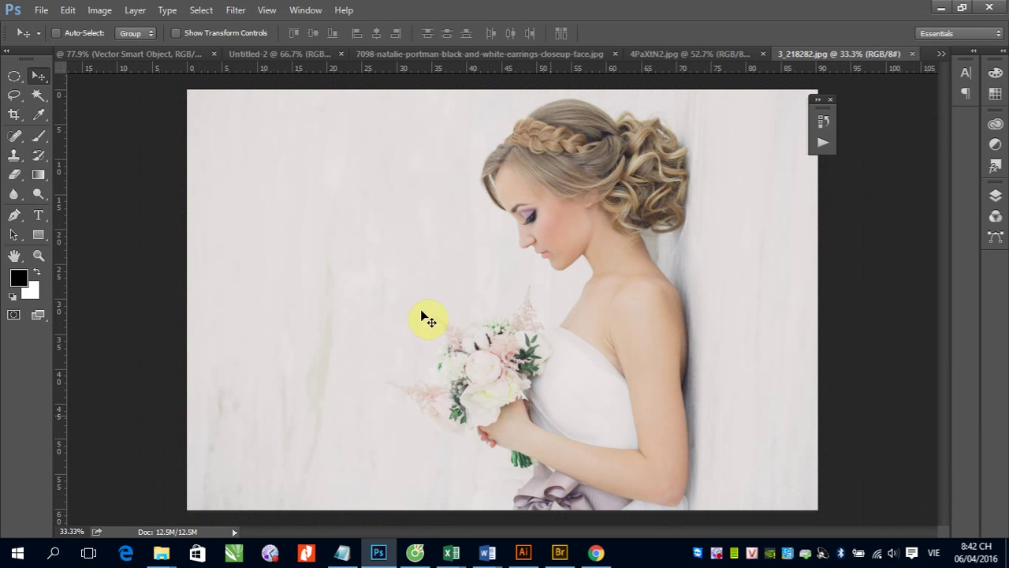
pyautogui.click(101, 11)
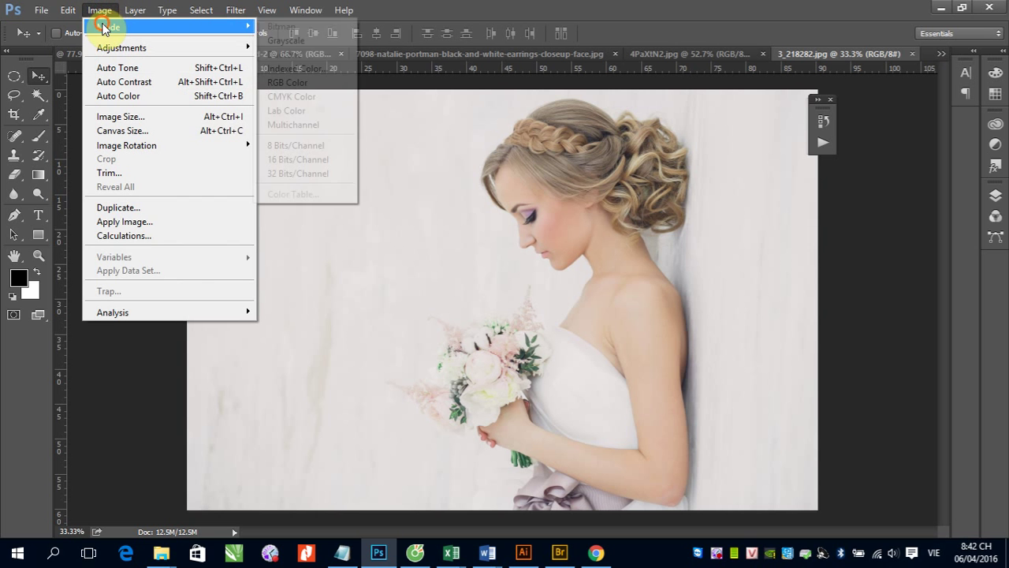
pyautogui.moveTo(108, 27)
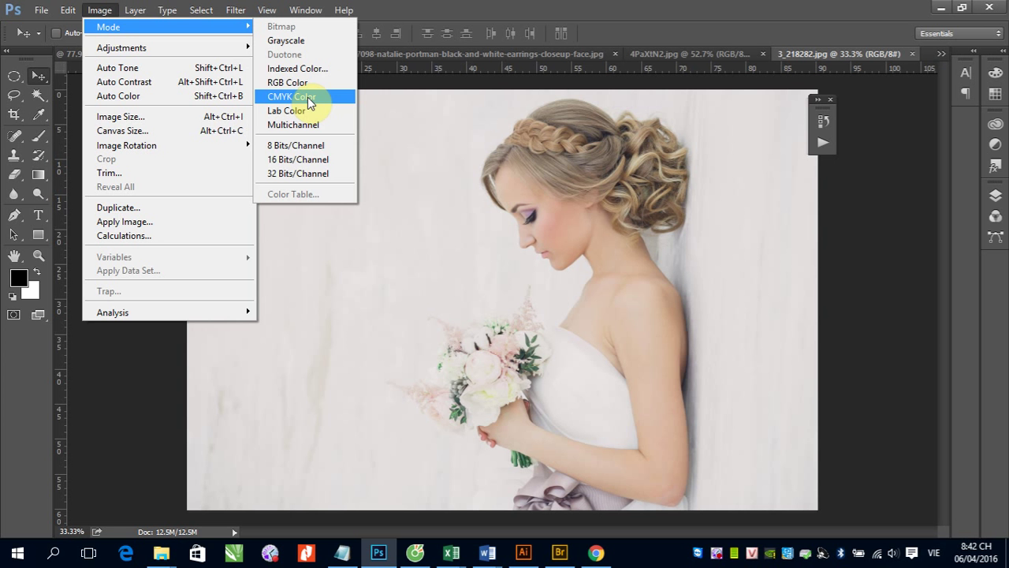
pyautogui.click(856, 292)
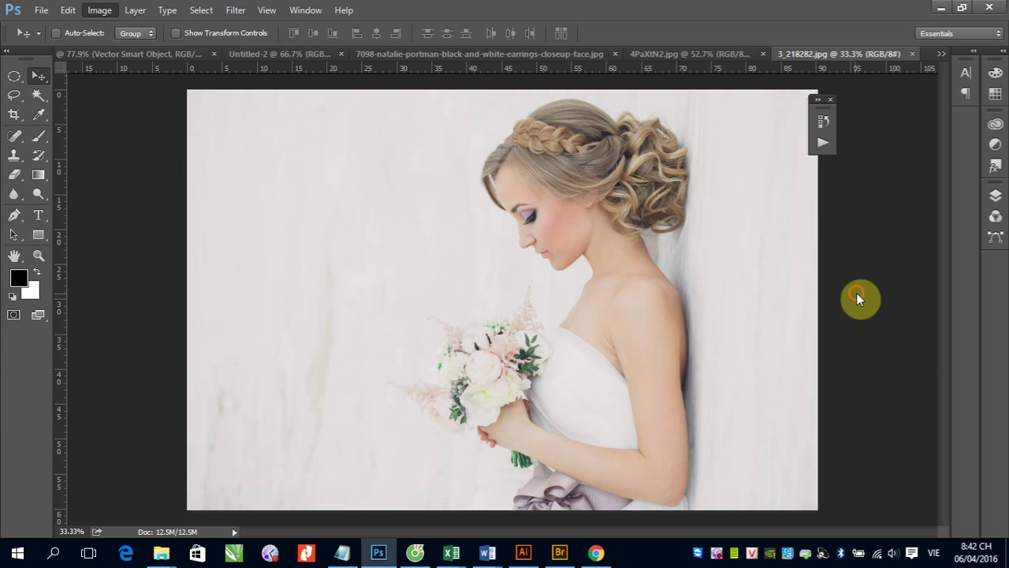
pyautogui.click(913, 54)
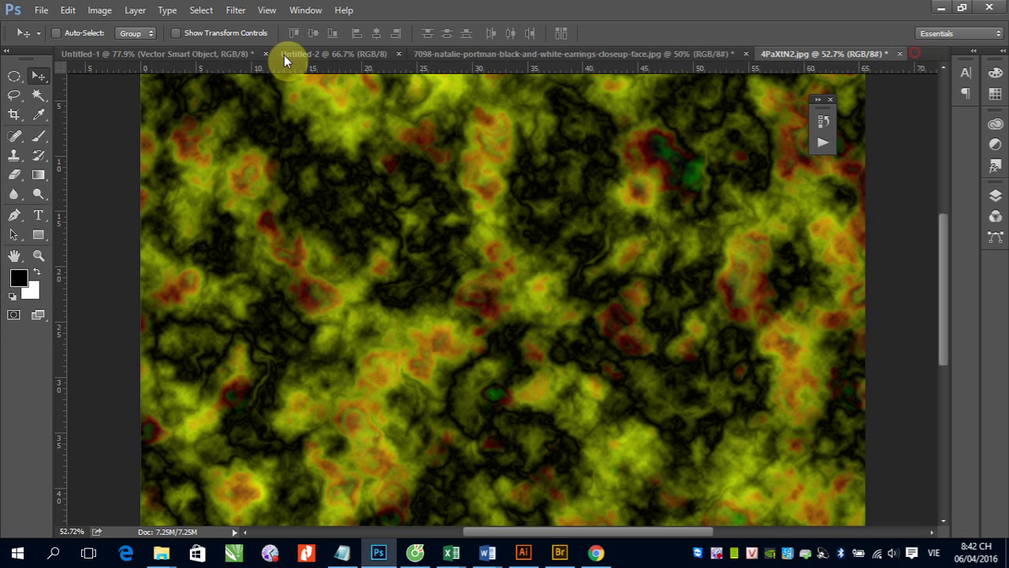
# - Reopen 3_218282.jpg and convert it to CMYK Color, accepting the warning
pyautogui.click(41, 10)
pyautogui.click(47, 40)
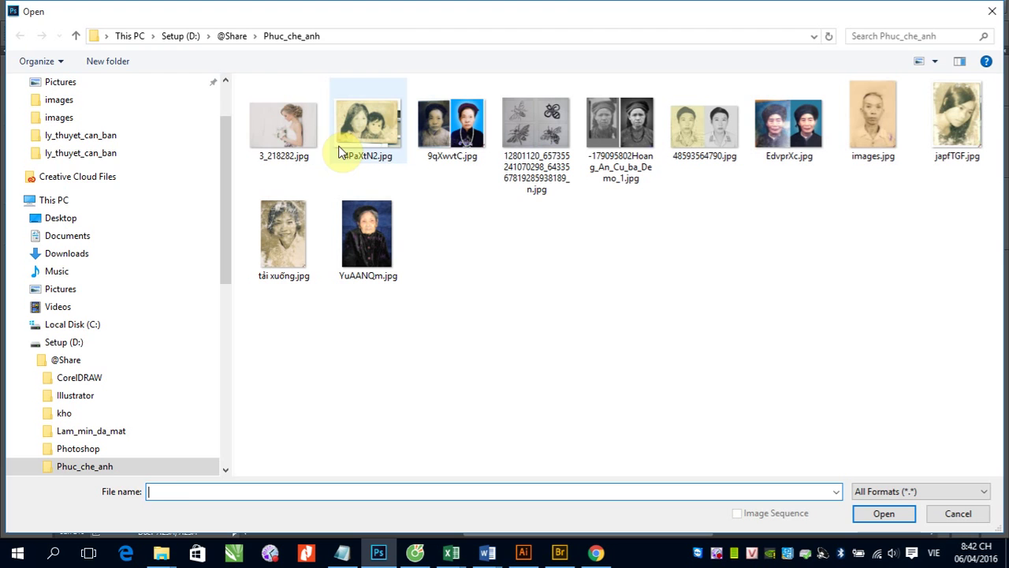
pyautogui.click(278, 130)
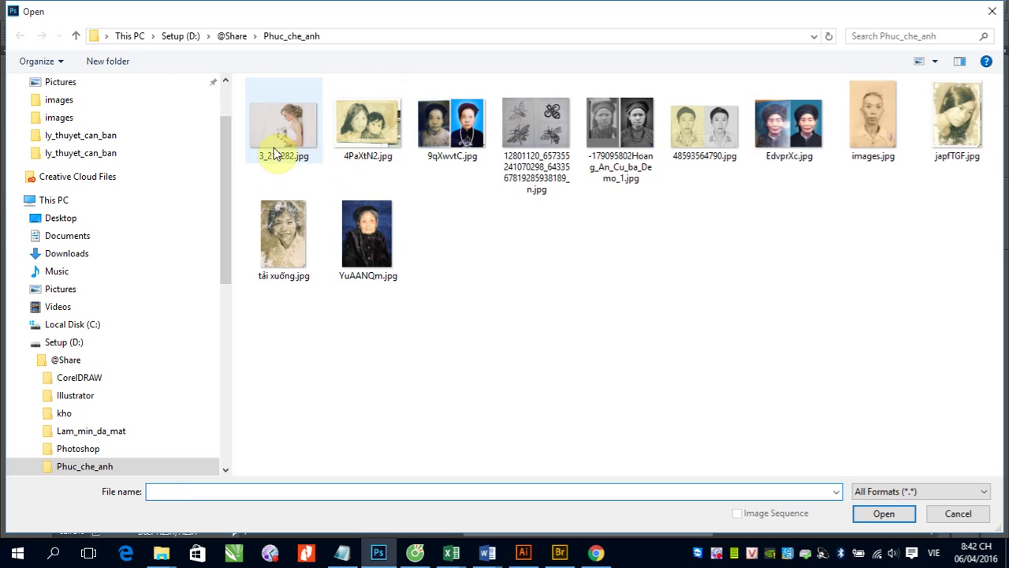
pyautogui.click(872, 512)
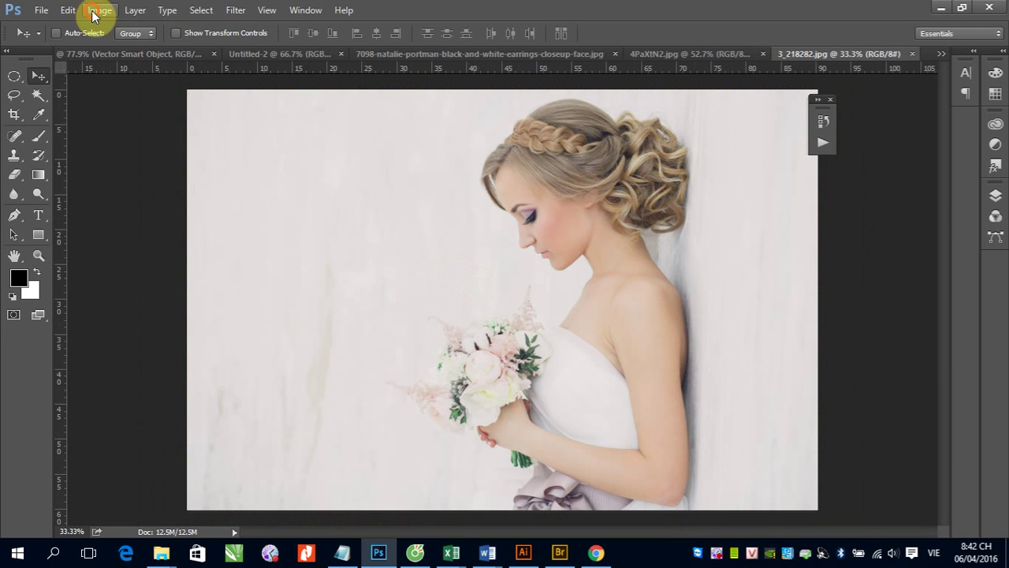
pyautogui.click(99, 9)
pyautogui.click(290, 96)
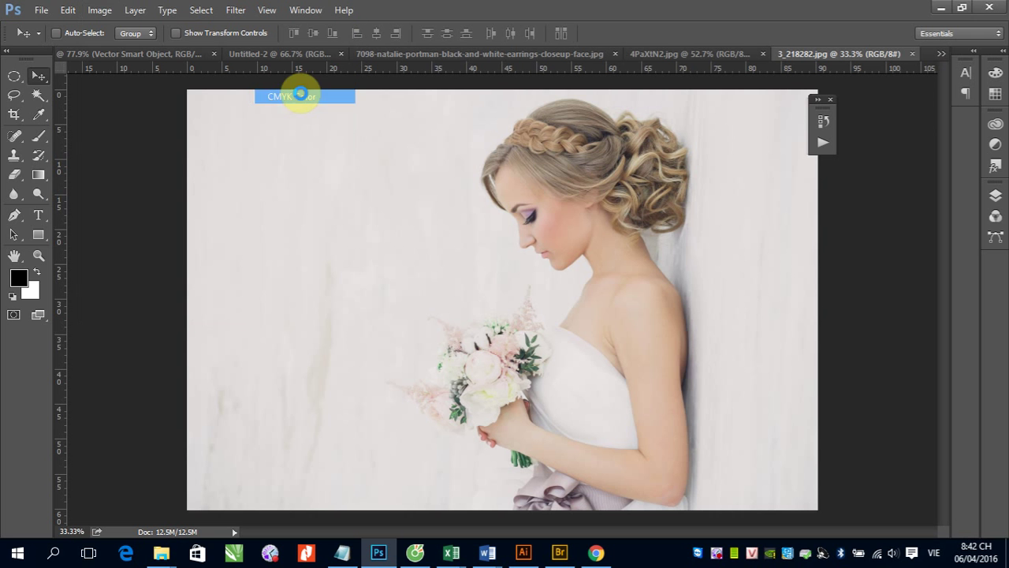
pyautogui.click(522, 249)
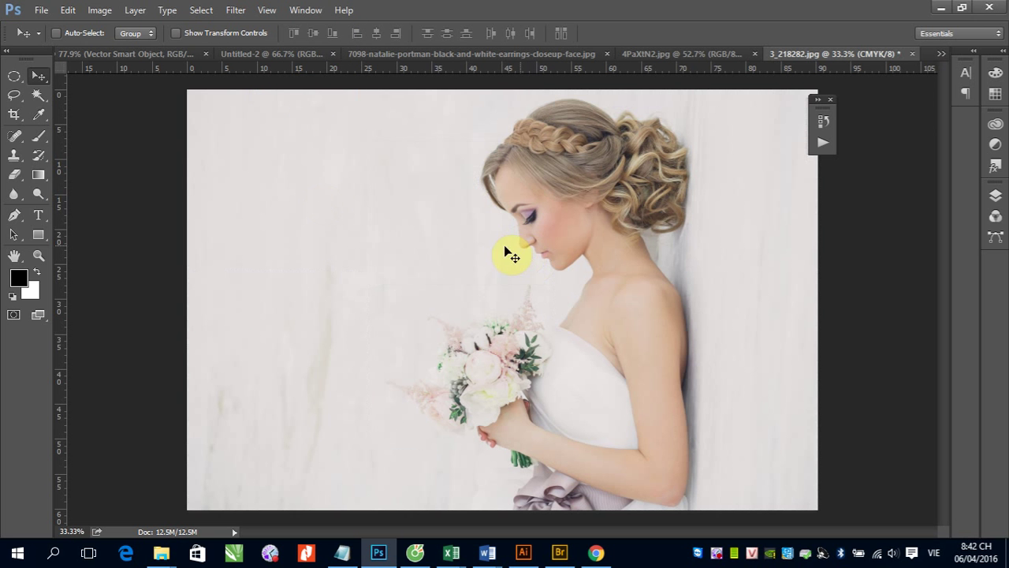
pyautogui.click(93, 12)
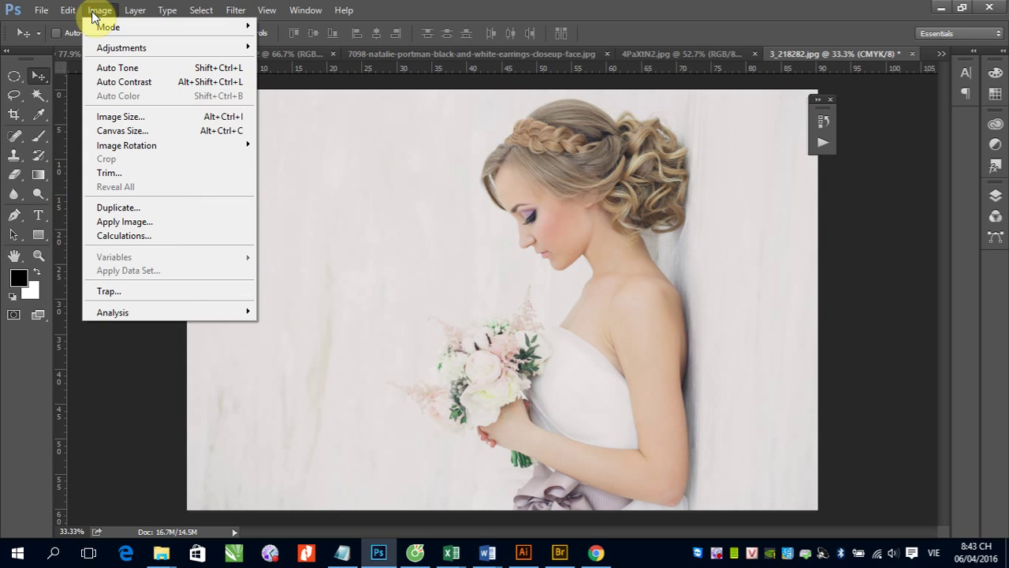
# - Change the bride photo's resolution from 72 to 300 pixels/inch in Image Size
pyautogui.click(110, 118)
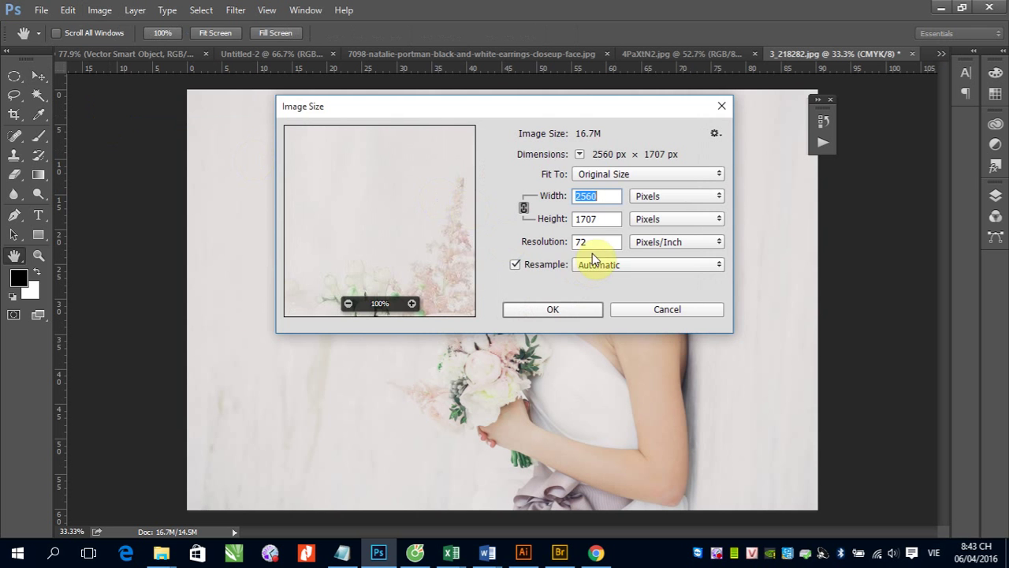
pyautogui.doubleClick(591, 242)
pyautogui.write('30')
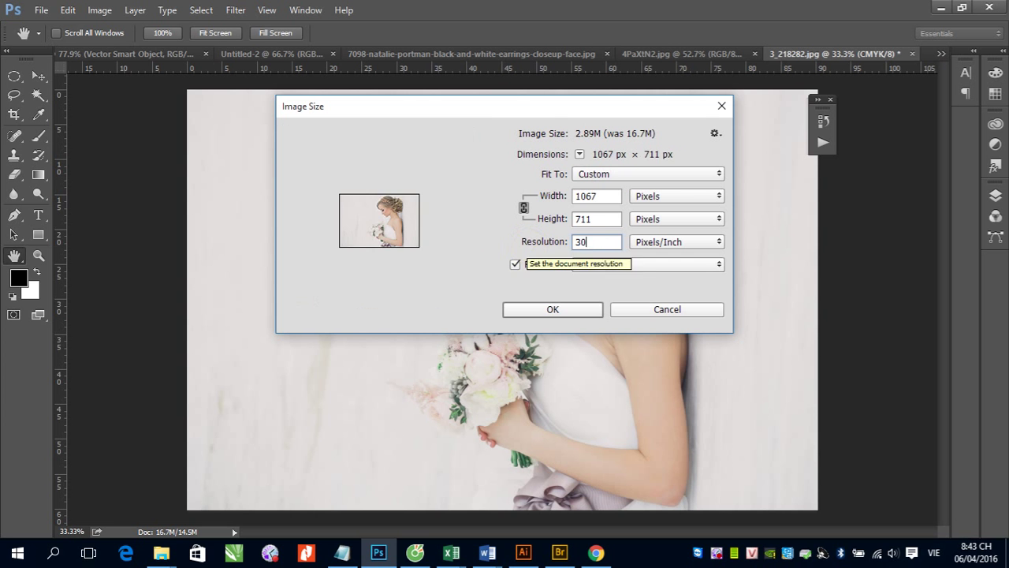
pyautogui.write('0')
pyautogui.click(555, 311)
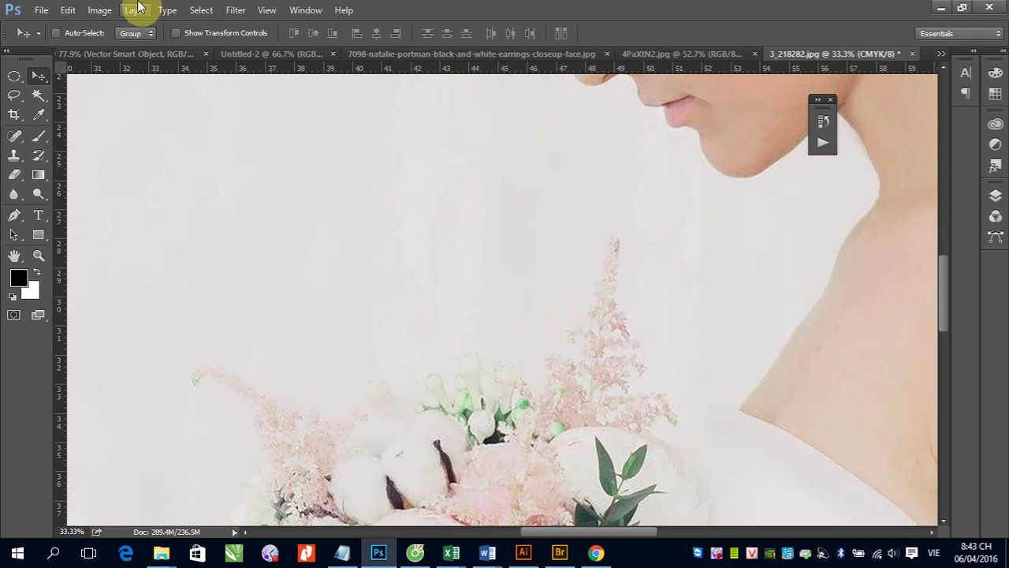
# - Resize the bride photo to 20 cm wide in Image Size, using Centimeters
pyautogui.click(100, 11)
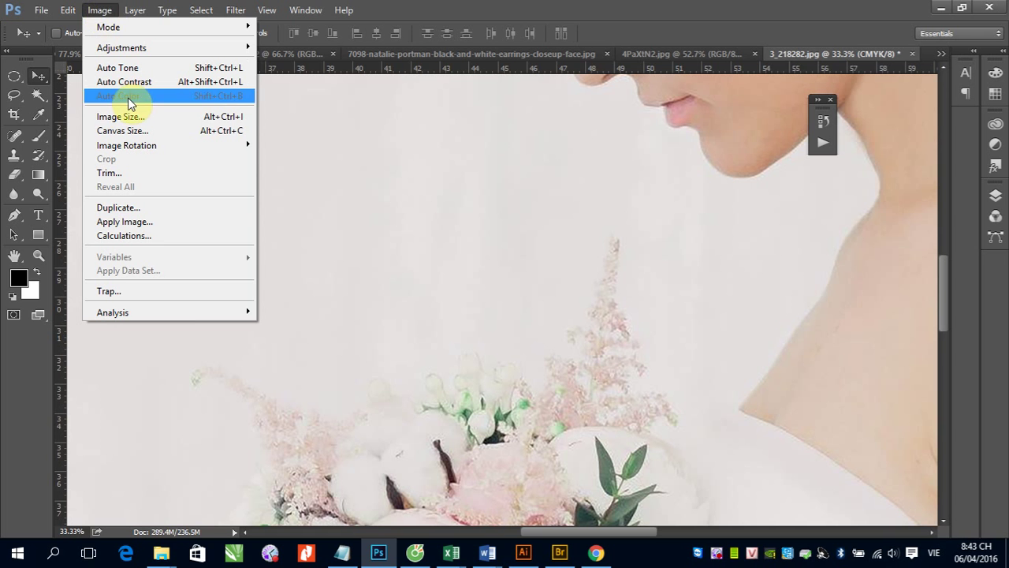
pyautogui.click(120, 116)
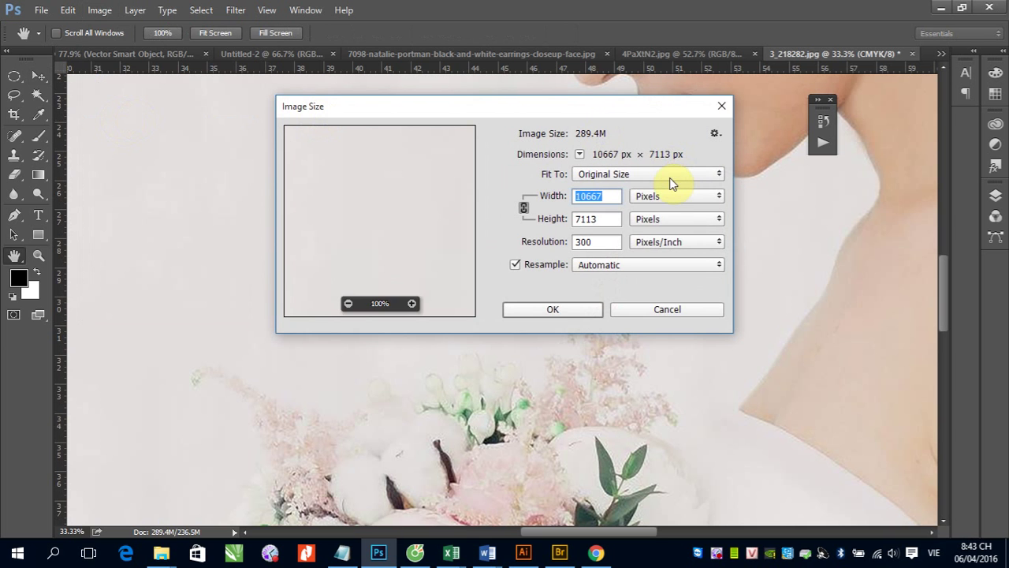
pyautogui.click(670, 312)
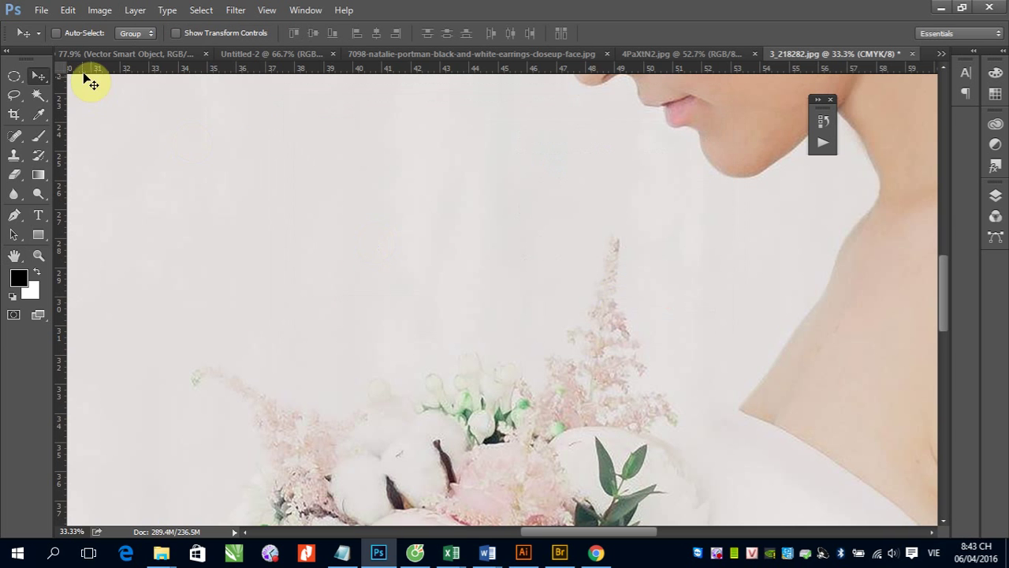
pyautogui.click(101, 14)
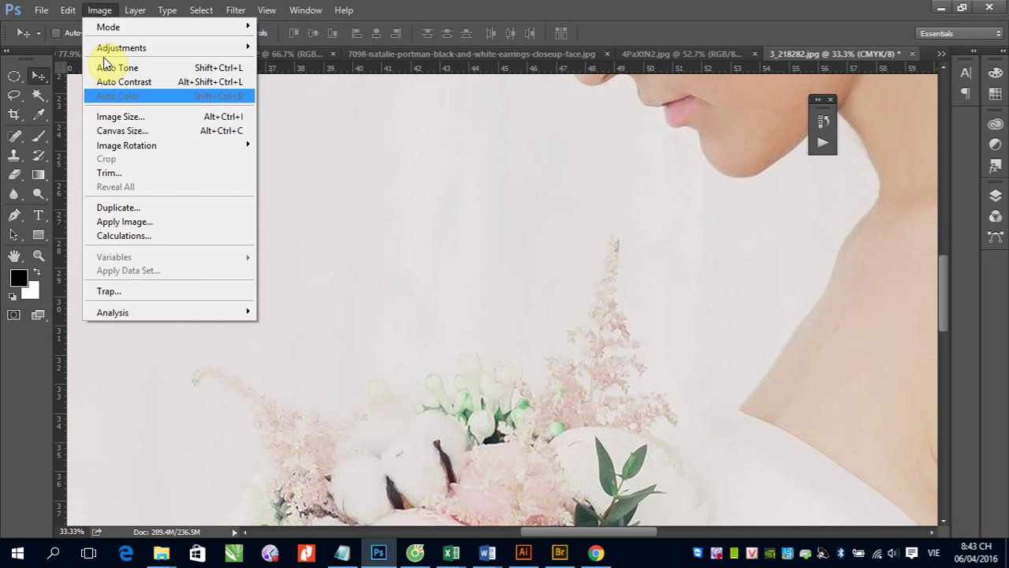
pyautogui.click(123, 117)
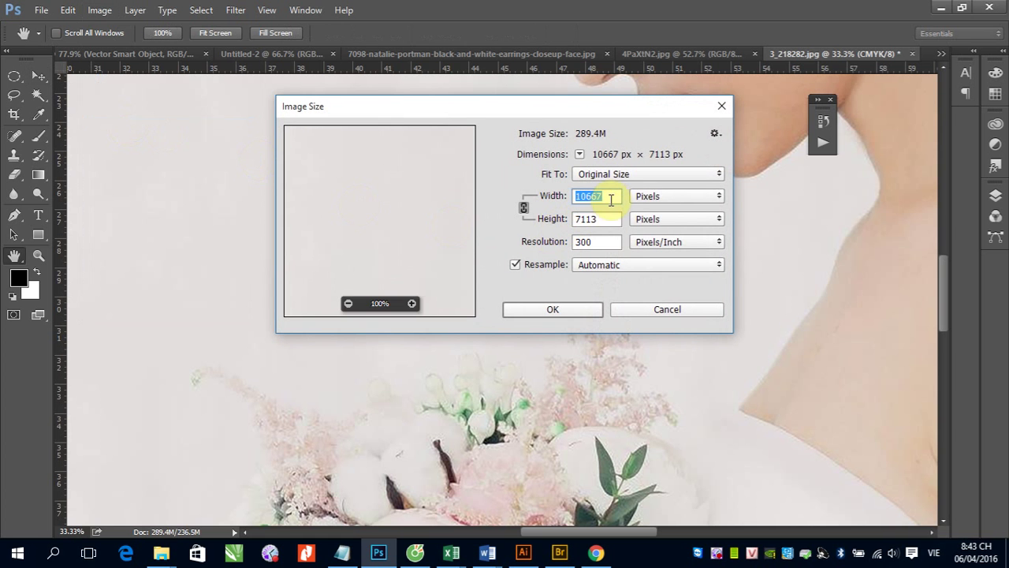
pyautogui.click(720, 196)
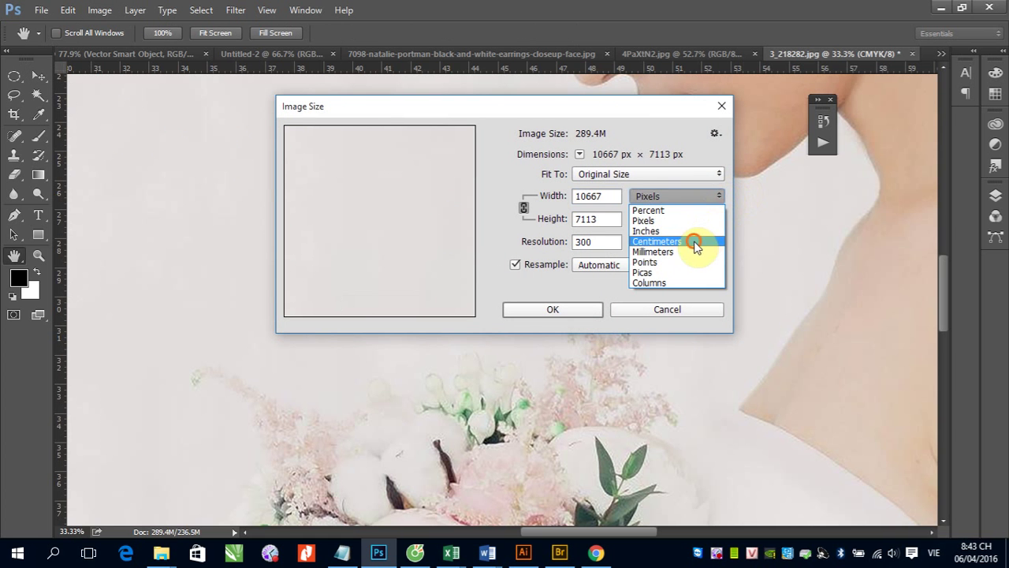
pyautogui.click(694, 241)
pyautogui.moveTo(605, 198); pyautogui.dragTo(518, 205)
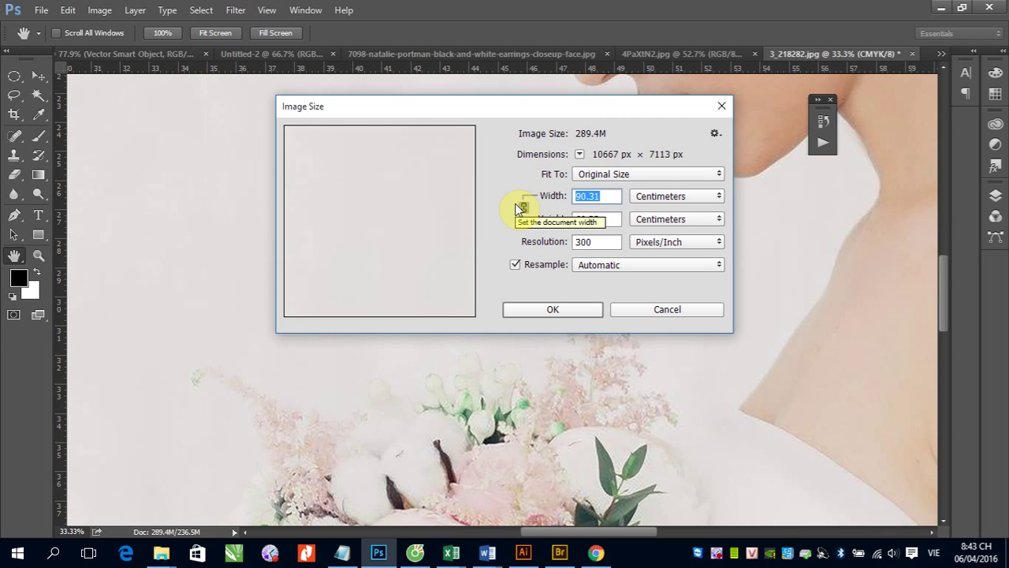
pyautogui.write('20')
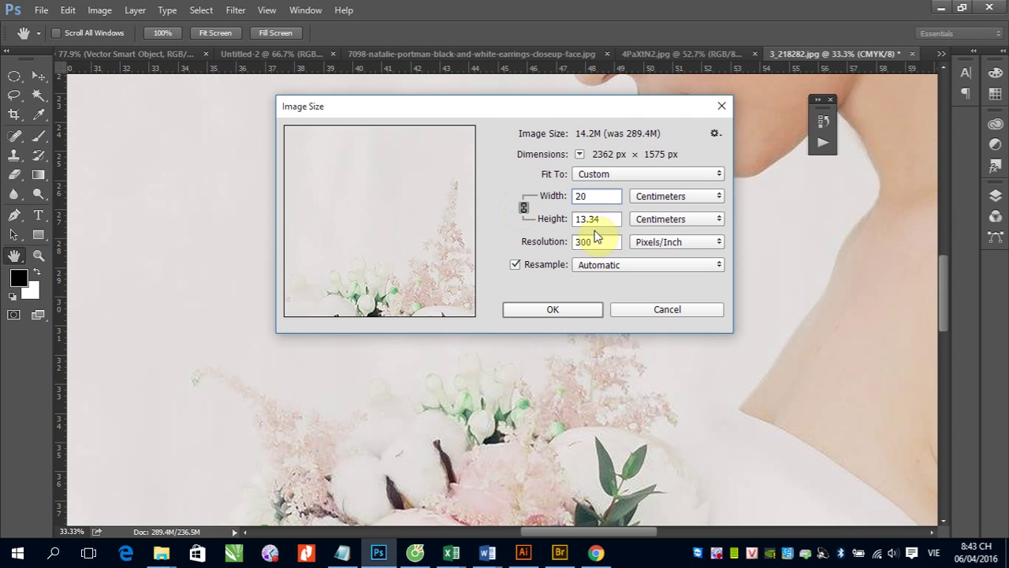
pyautogui.click(555, 310)
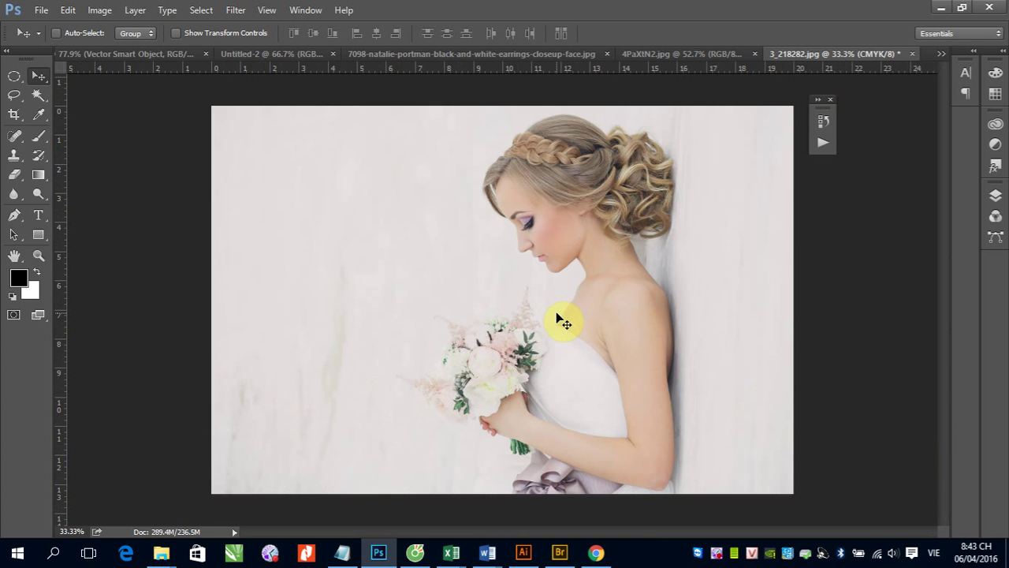
pyautogui.click(39, 10)
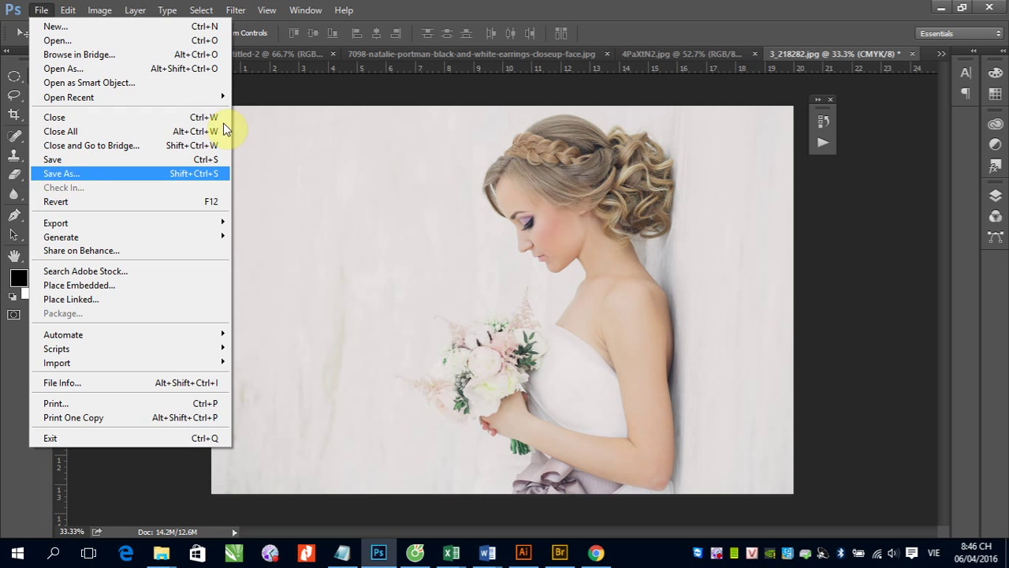
# - Open 9qXwvtC.jpg from the Phuc_che_anh folder
pyautogui.click(819, 252)
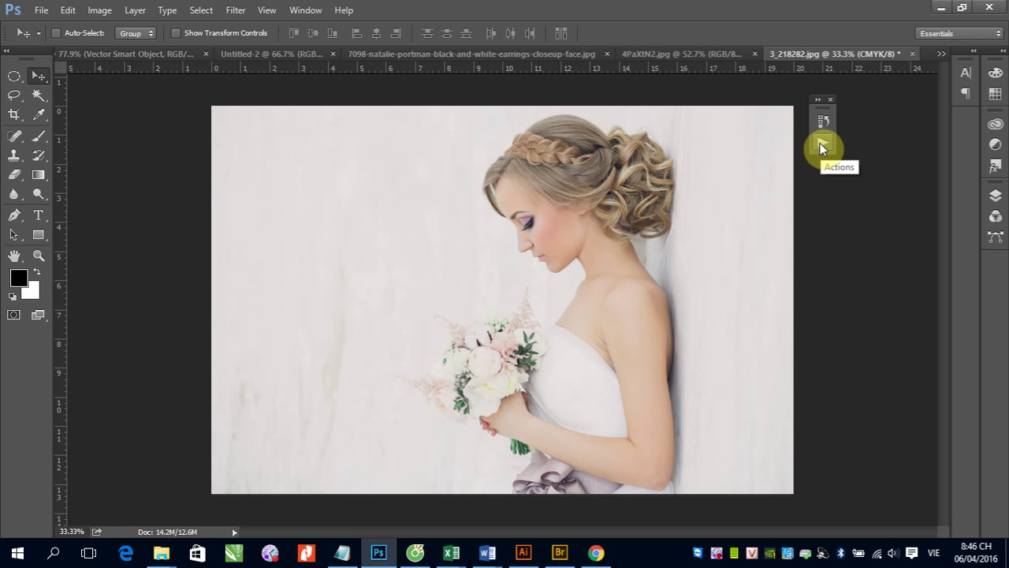
pyautogui.click(42, 11)
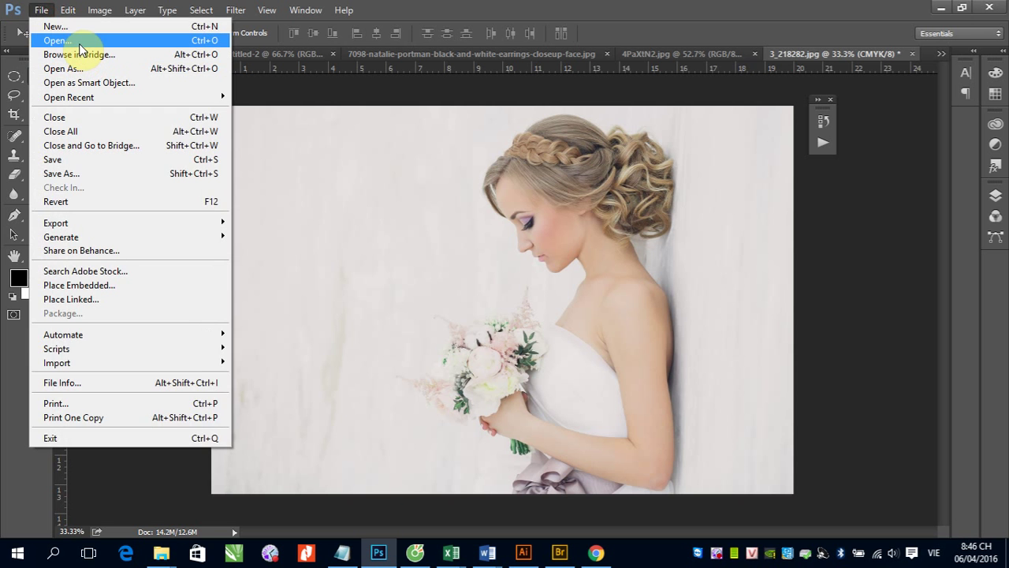
pyautogui.click(79, 40)
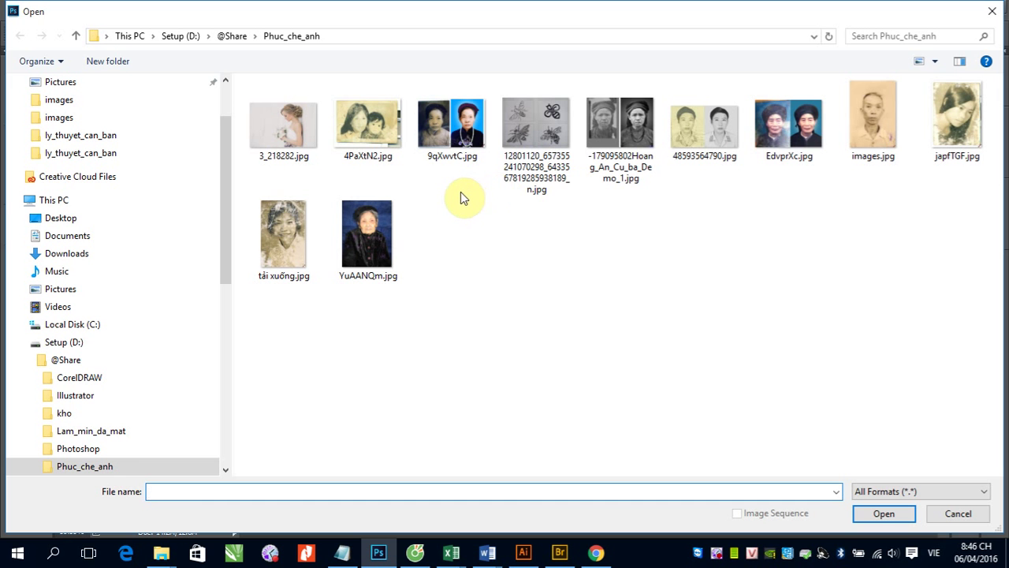
pyautogui.click(461, 142)
pyautogui.click(868, 513)
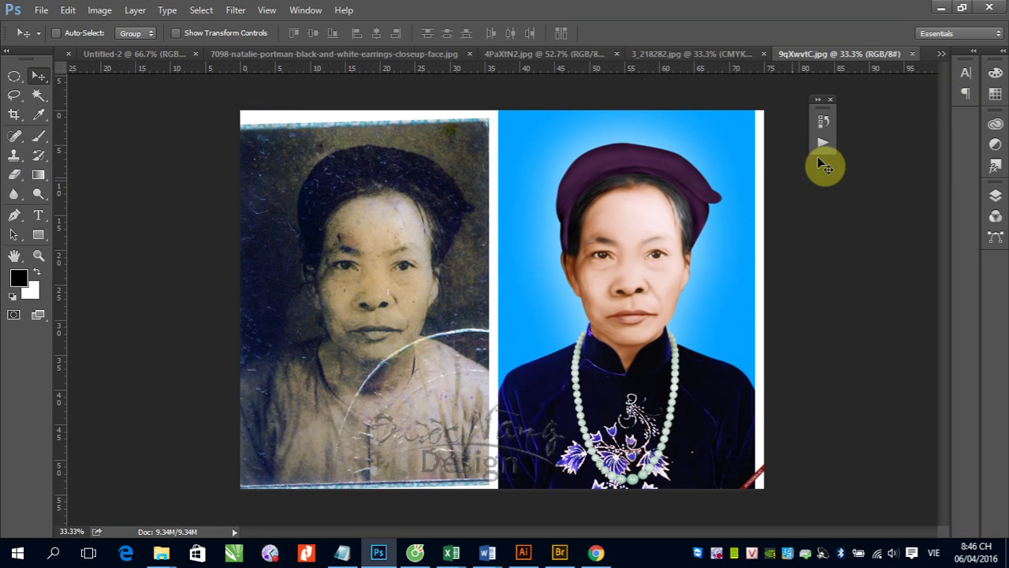
# - Collapse the Frames set and add a new action set named My_Actions
pyautogui.click(823, 142)
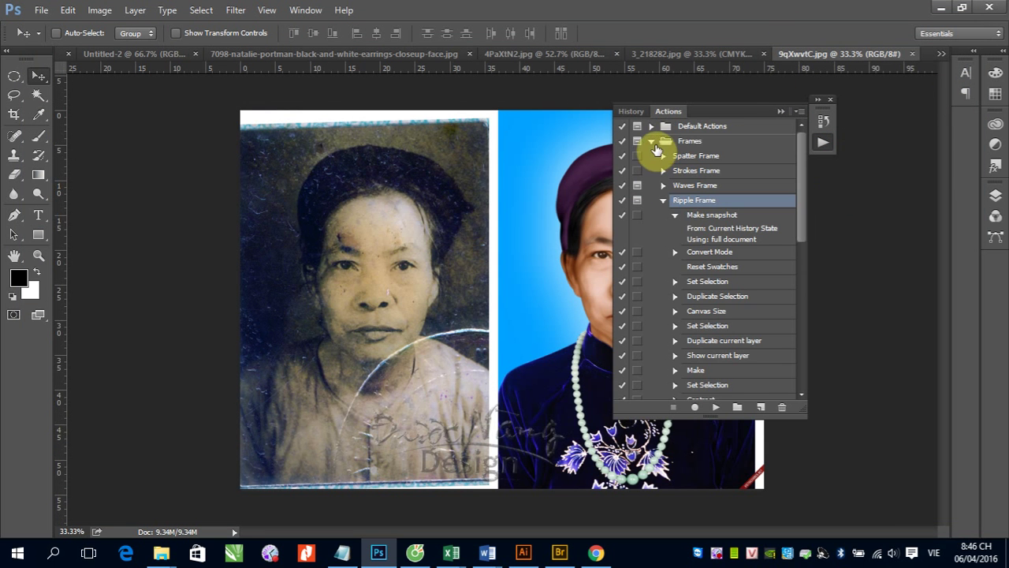
pyautogui.click(652, 140)
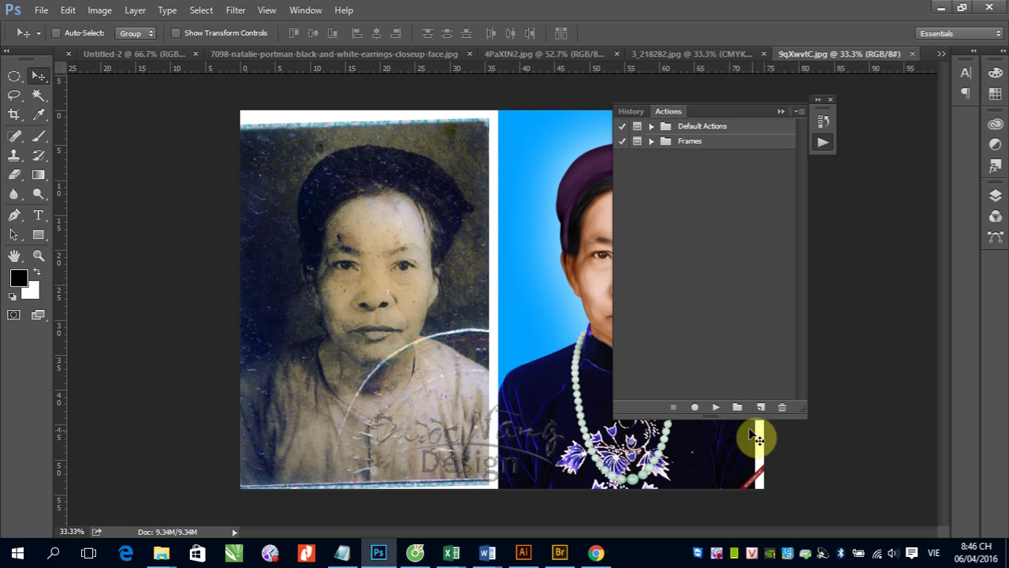
pyautogui.click(737, 407)
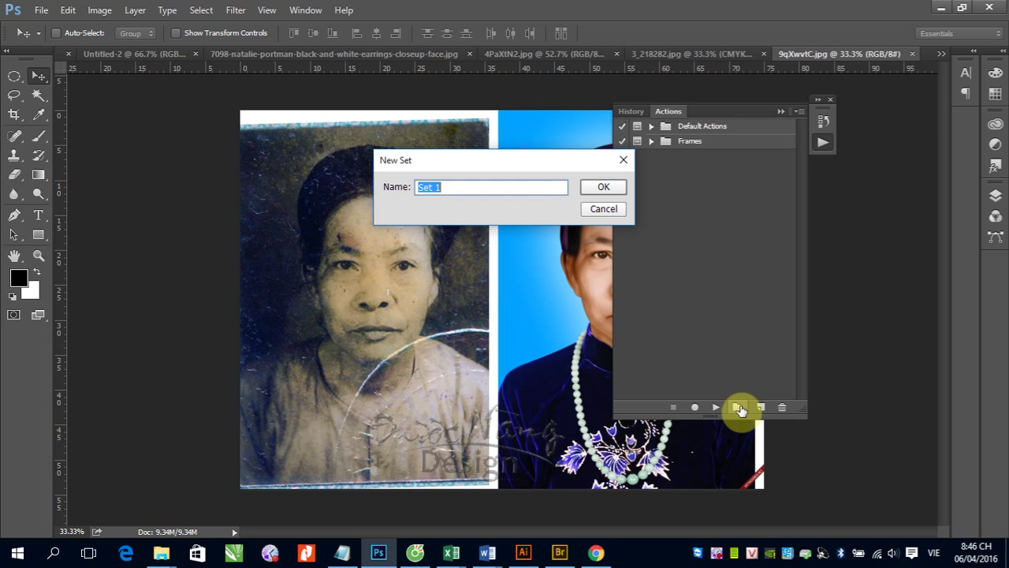
pyautogui.write('My')
pyautogui.write('_Act')
pyautogui.write('ions')
pyautogui.click(603, 189)
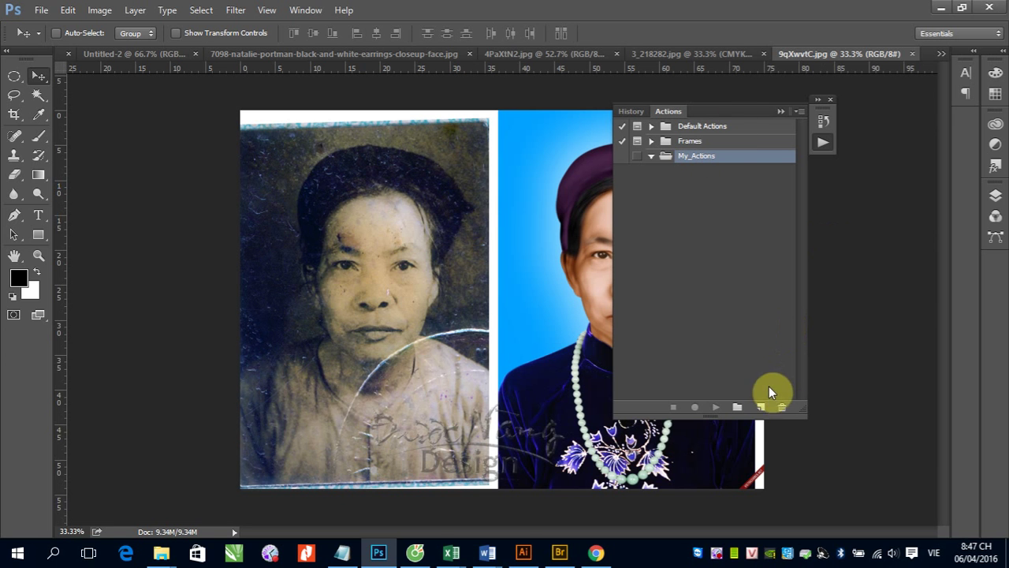
# - Create Action 1 in My_Actions, start recording, and convert the photo to CMYK Color
pyautogui.click(760, 408)
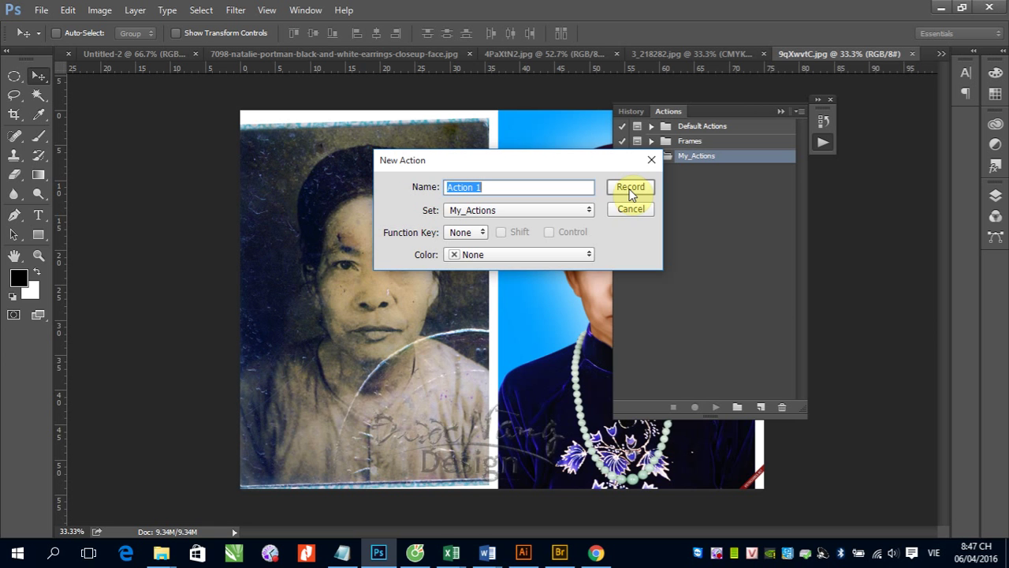
pyautogui.click(630, 189)
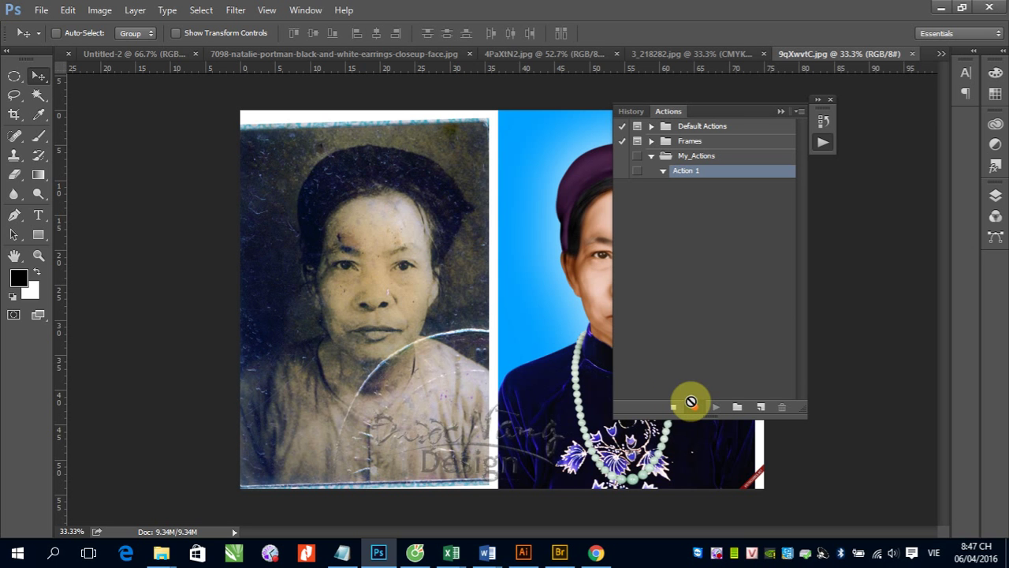
pyautogui.click(100, 10)
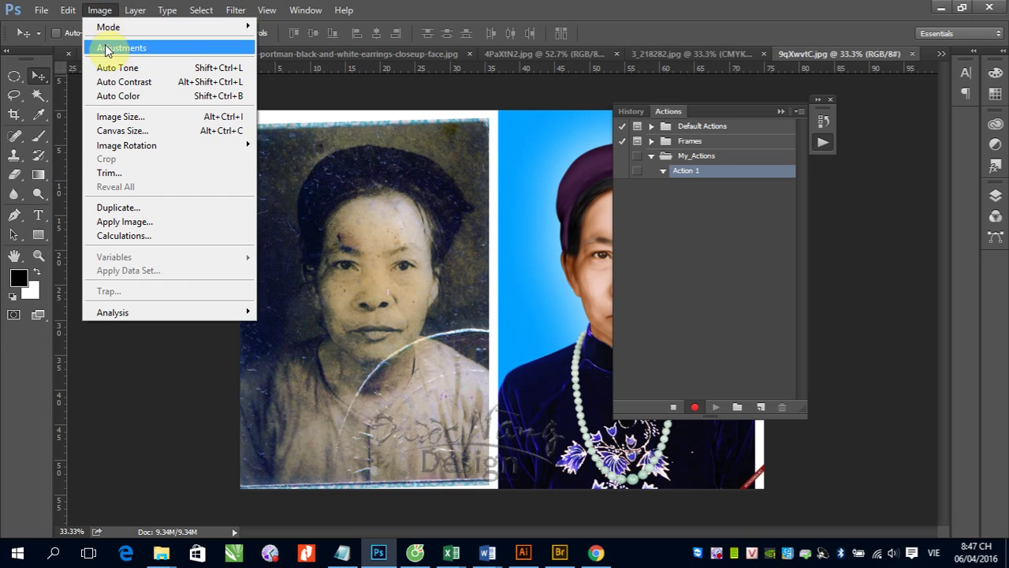
pyautogui.moveTo(109, 27)
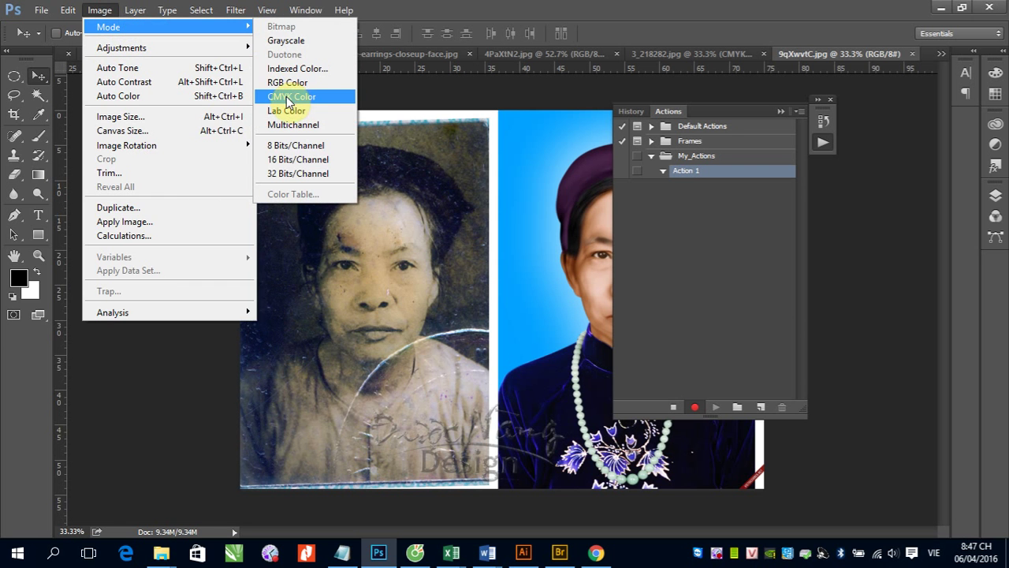
pyautogui.click(289, 97)
pyautogui.click(509, 246)
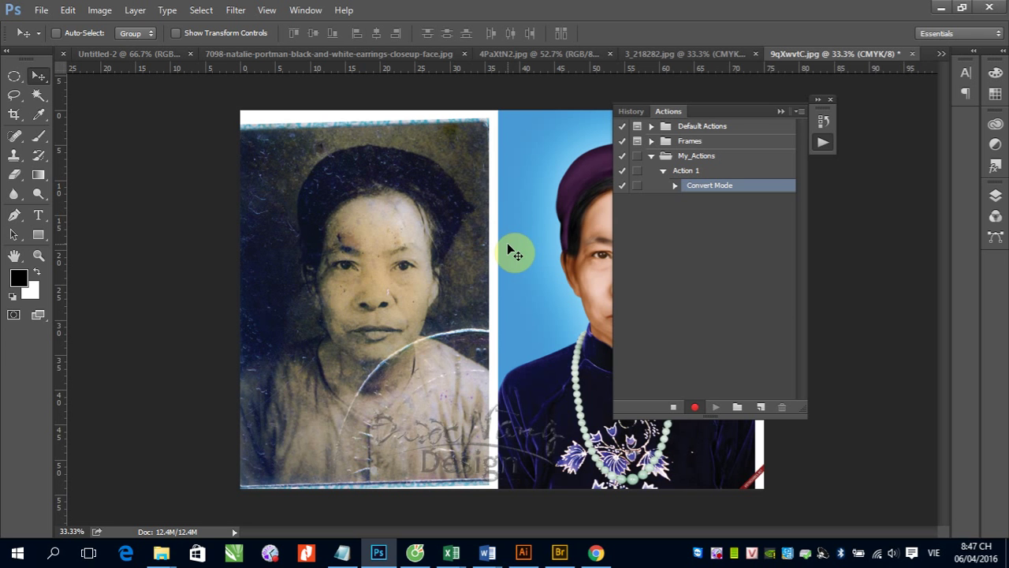
pyautogui.click(98, 10)
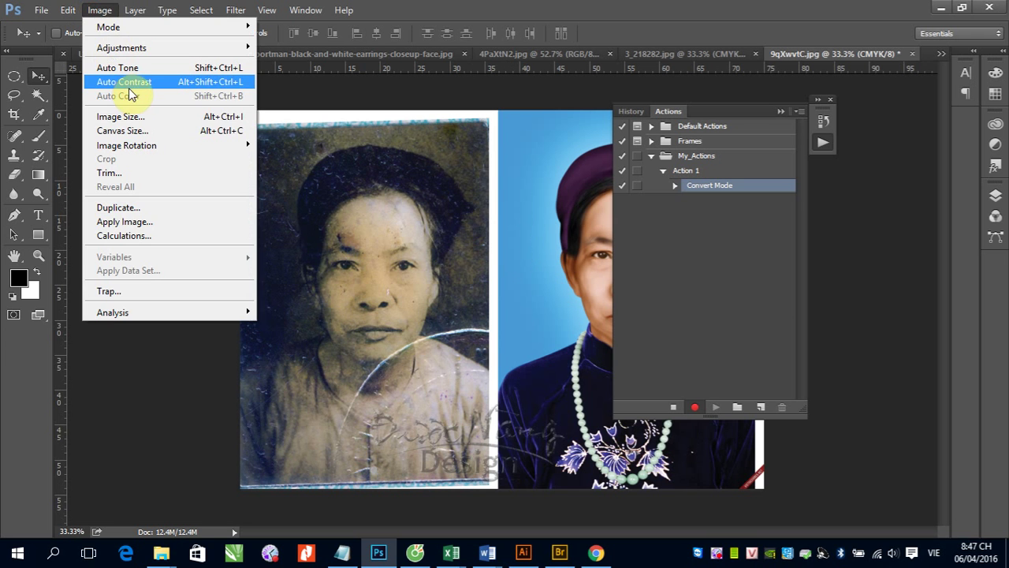
# - Set 9qXwvtC.jpg's resolution to 300 pixels/inch in Image Size while recording
pyautogui.click(155, 121)
pyautogui.doubleClick(603, 241)
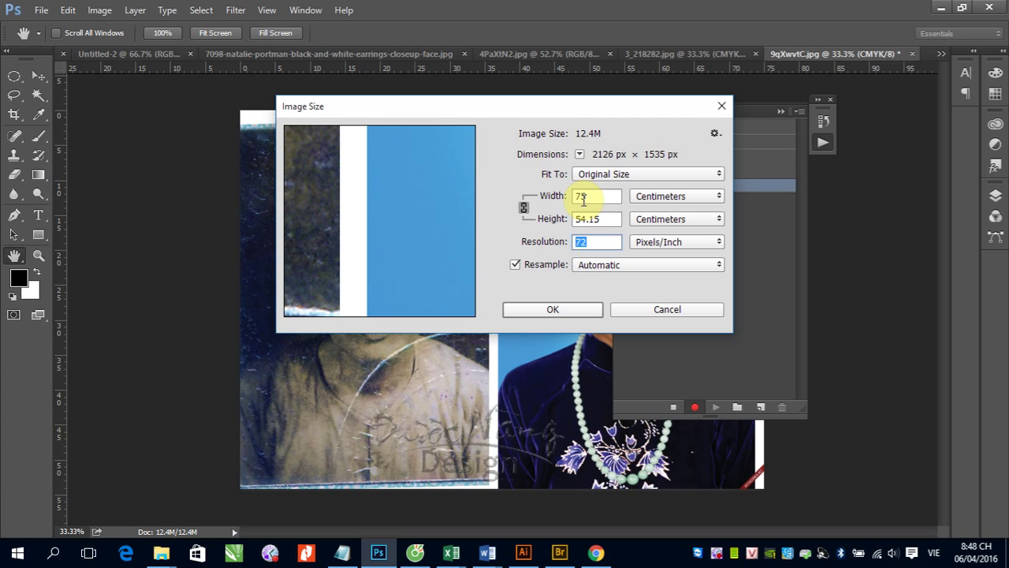
pyautogui.doubleClick(597, 243)
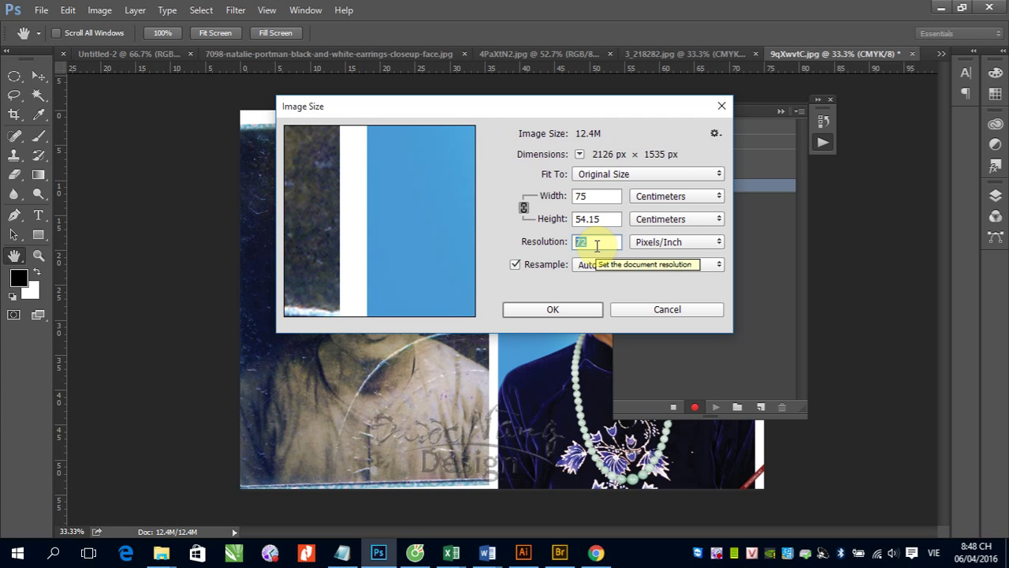
pyautogui.write('300')
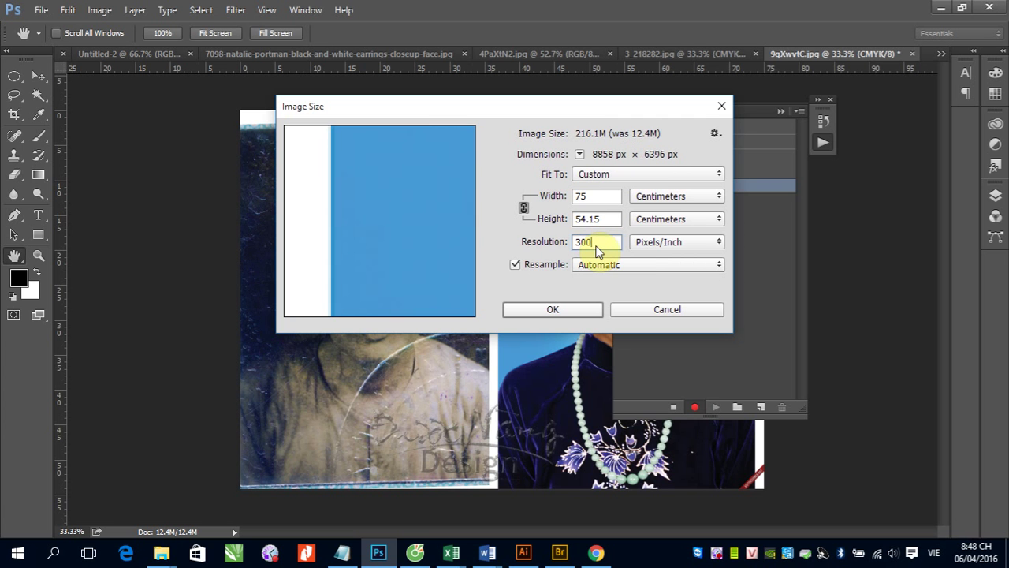
pyautogui.click(567, 314)
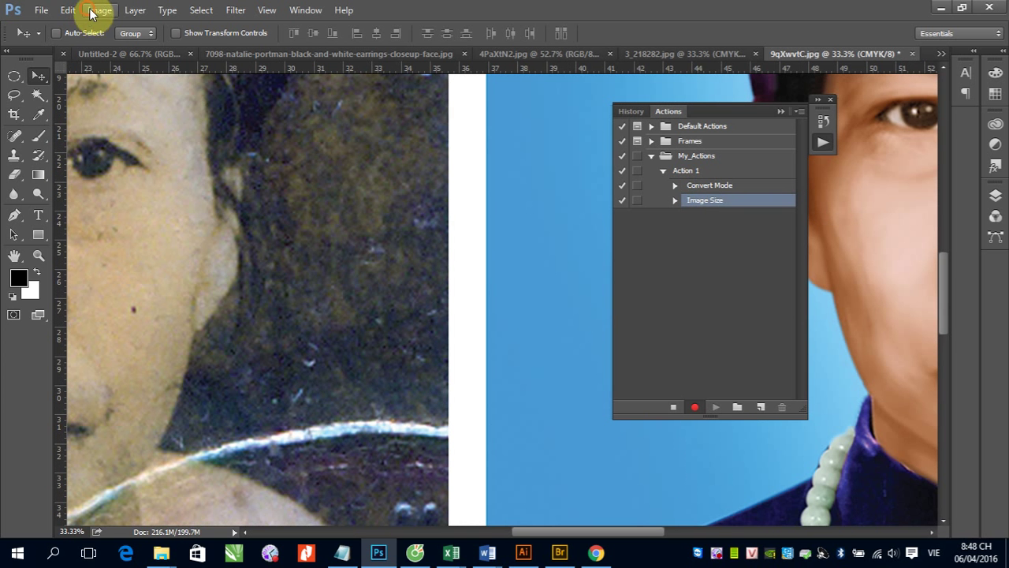
# - Resize the photo to 20 cm wide in Image Size as a recorded step
pyautogui.click(100, 10)
pyautogui.click(138, 120)
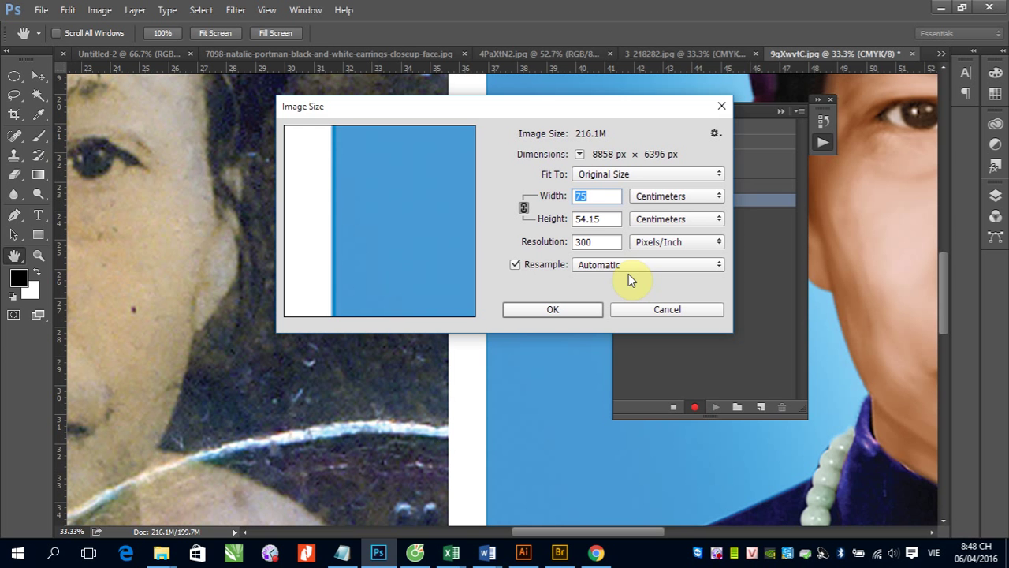
pyautogui.write('20')
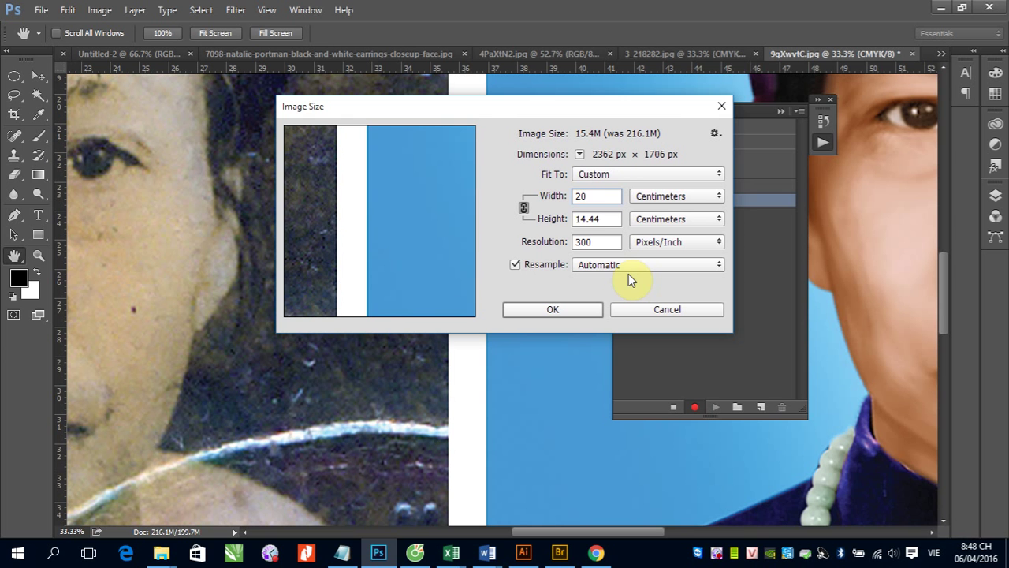
pyautogui.click(580, 311)
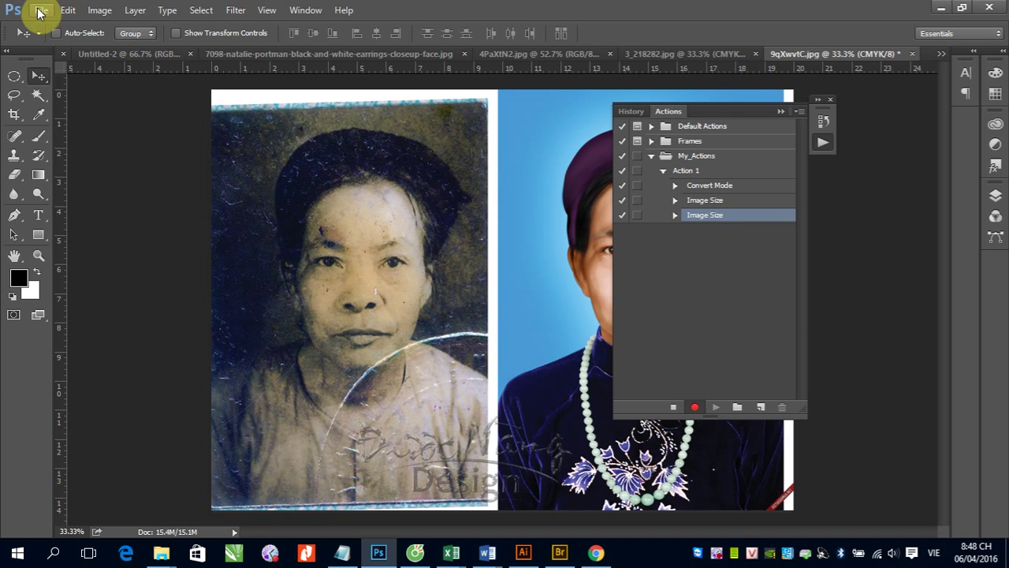
# - Save the photo as a quality-12 JPEG into a new Ketqua folder inside Phuc_che_anh
pyautogui.click(41, 10)
pyautogui.click(58, 174)
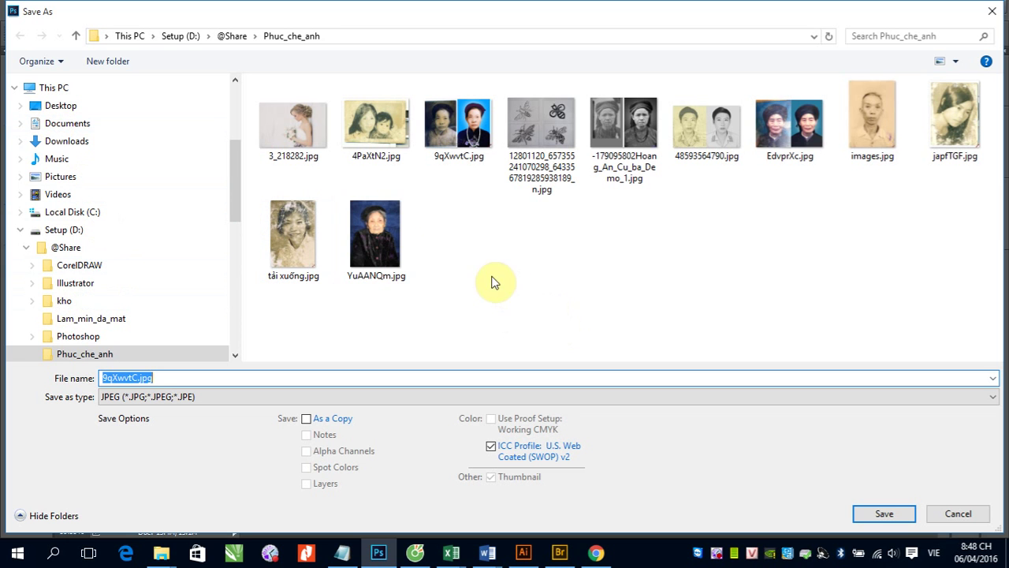
pyautogui.click(116, 70)
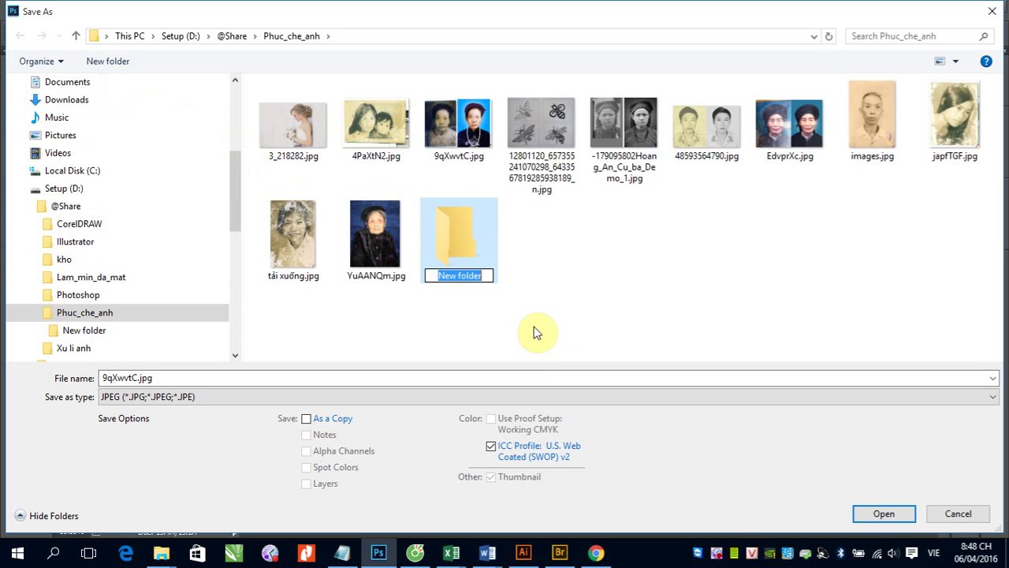
pyautogui.write('Ket')
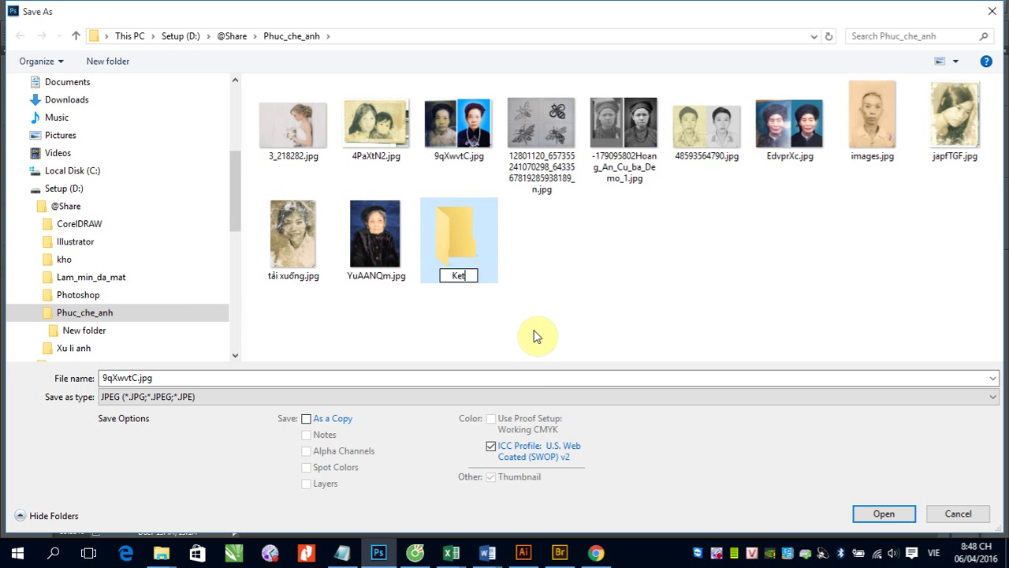
pyautogui.write('qua')
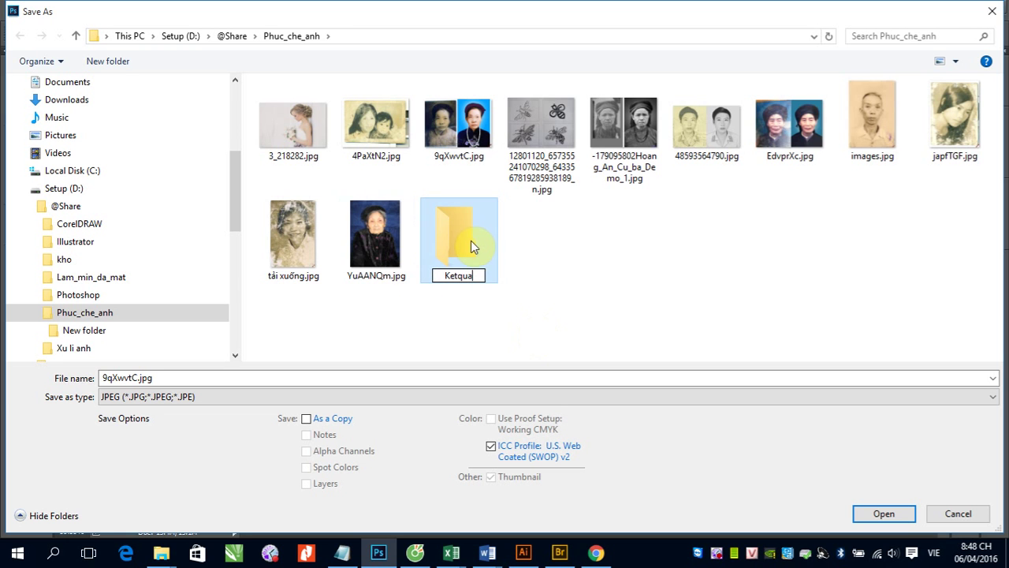
pyautogui.doubleClick(462, 242)
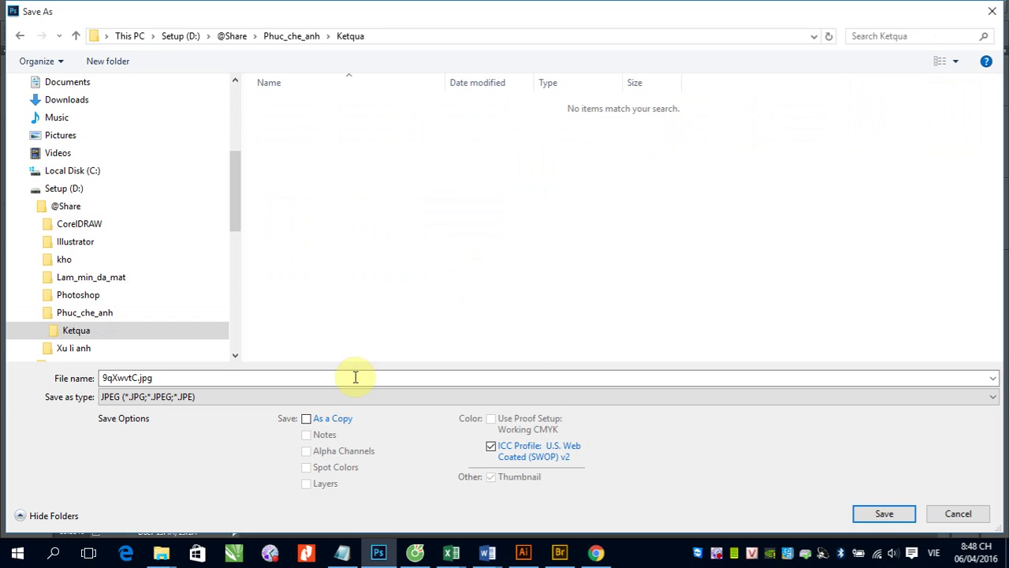
pyautogui.click(896, 513)
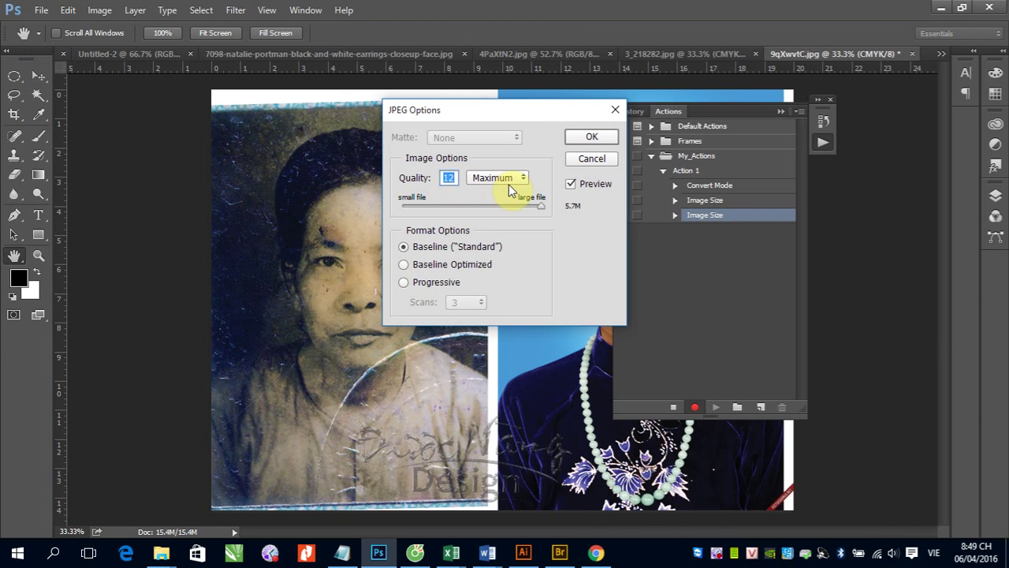
pyautogui.click(597, 137)
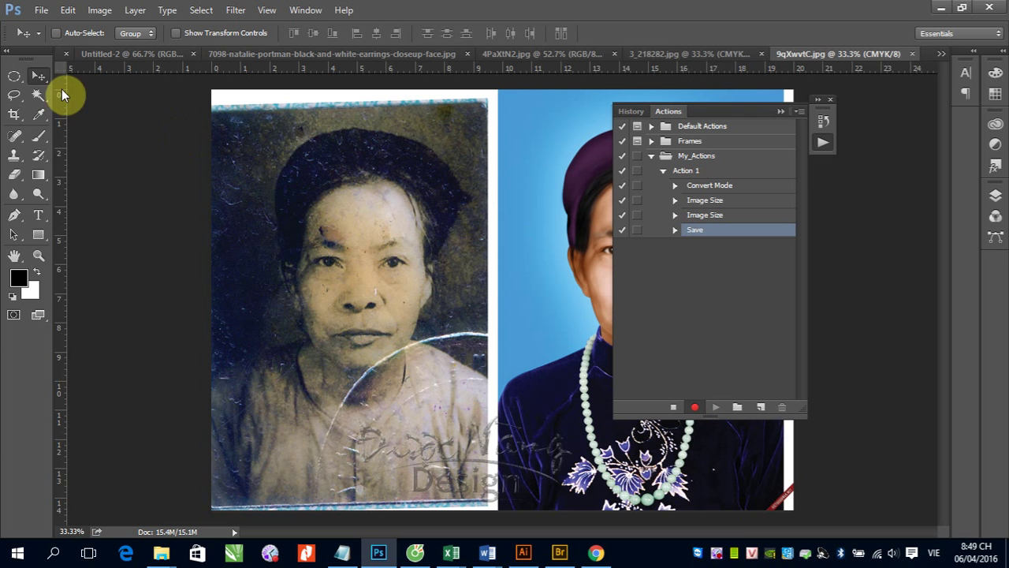
# - Close 9qXwvtC.jpg and stop recording Action 1
pyautogui.click(913, 54)
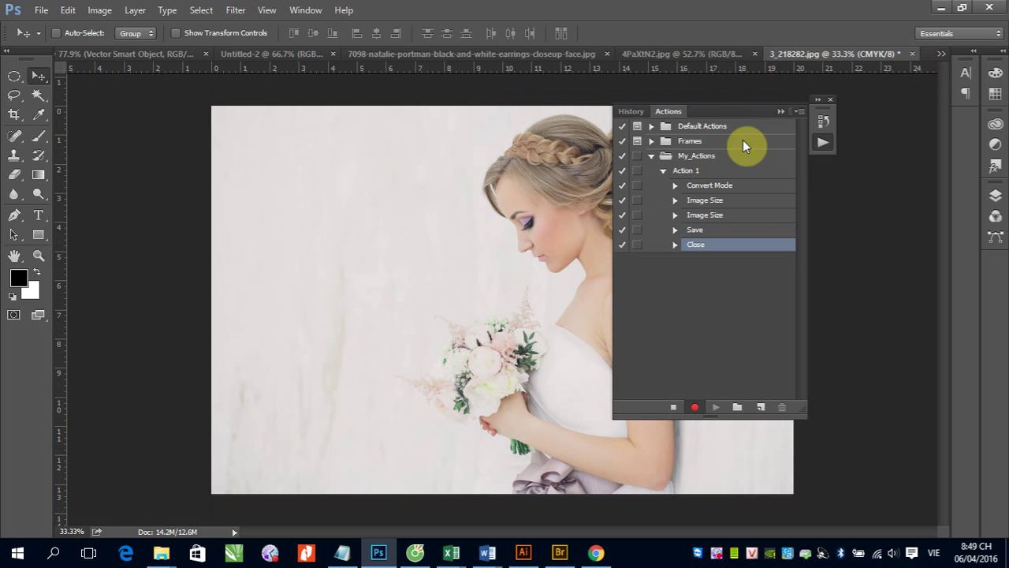
pyautogui.click(673, 408)
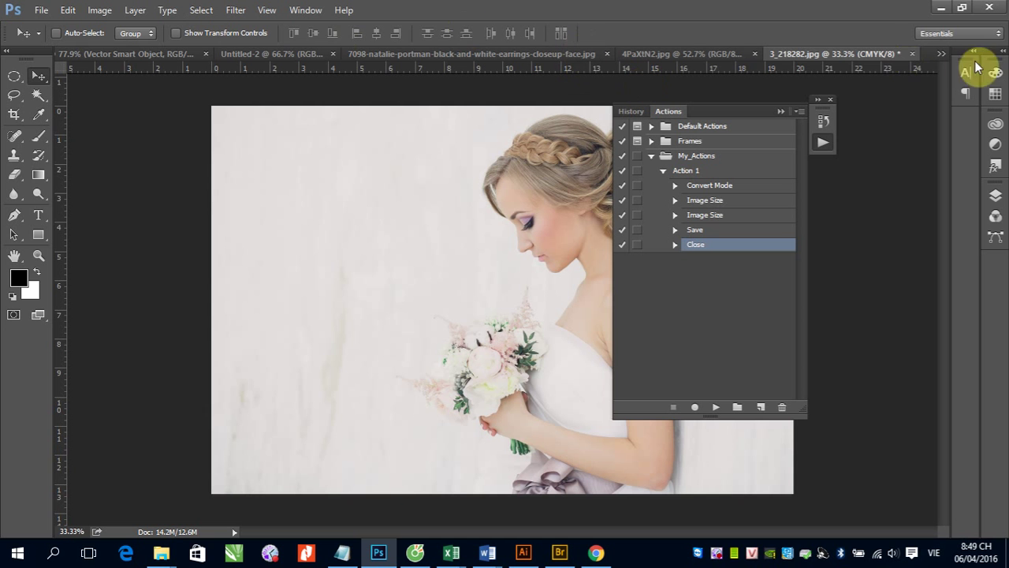
# - Close 3_218282.jpg, 4PaXtN2.jpg, the black-and-white portrait and Untitled-2 without saving
pyautogui.click(912, 54)
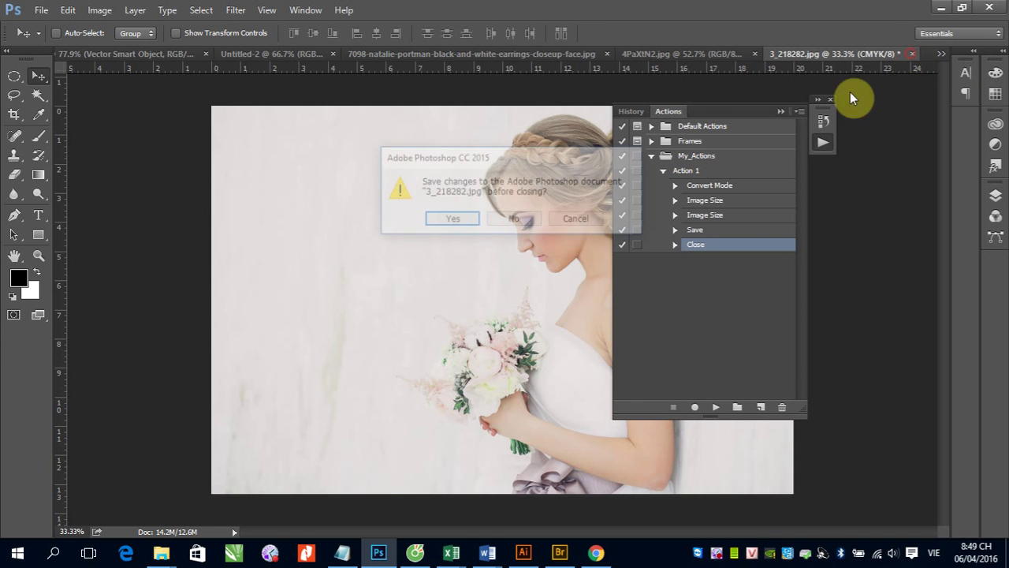
pyautogui.click(518, 218)
pyautogui.click(902, 56)
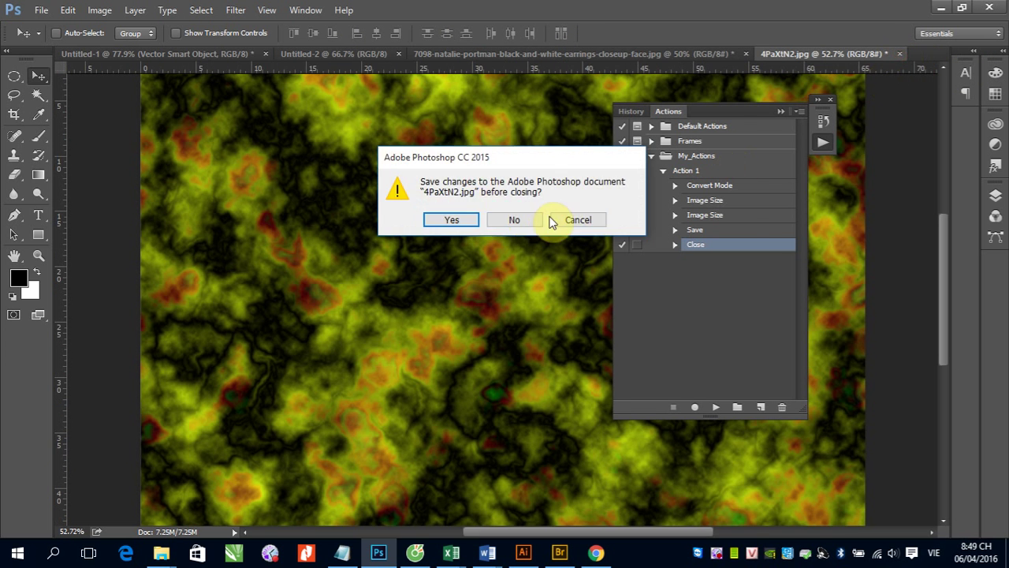
pyautogui.click(520, 218)
pyautogui.click(746, 54)
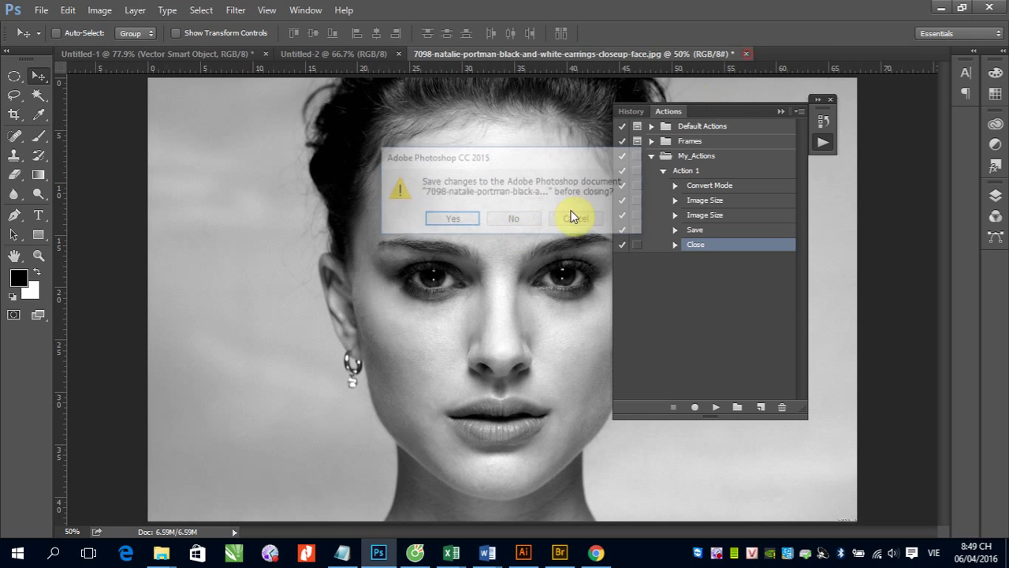
pyautogui.click(520, 219)
pyautogui.click(400, 54)
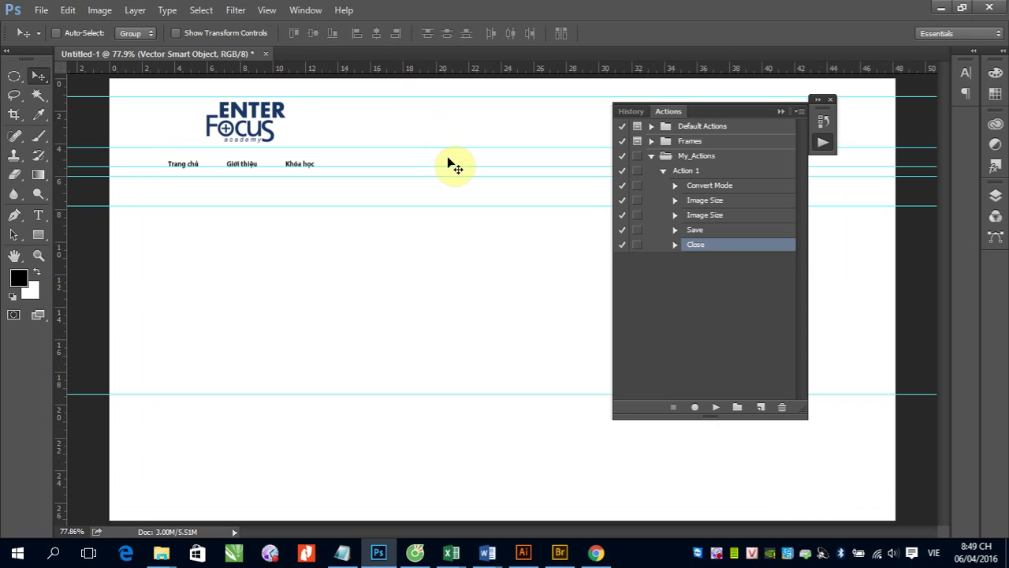
# - Save Untitled-1 as a PSD in the 2016 folder on Data (E:) and close it
pyautogui.click(265, 53)
pyautogui.click(447, 221)
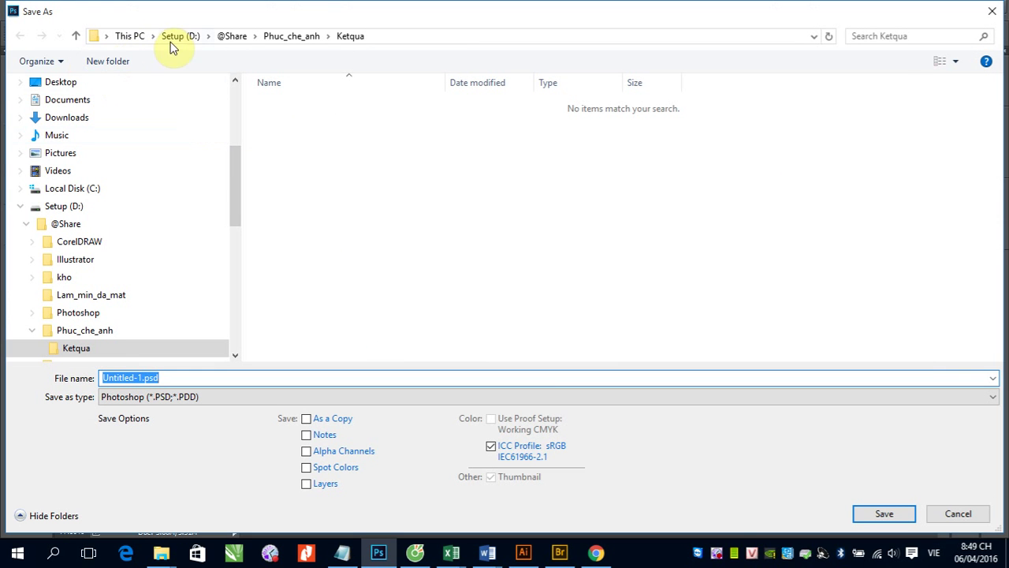
pyautogui.moveTo(236, 189)
pyautogui.mouseDown()
pyautogui.moveTo(239, 290)
pyautogui.moveTo(241, 169)
pyautogui.moveTo(210, 295)
pyautogui.mouseUp()
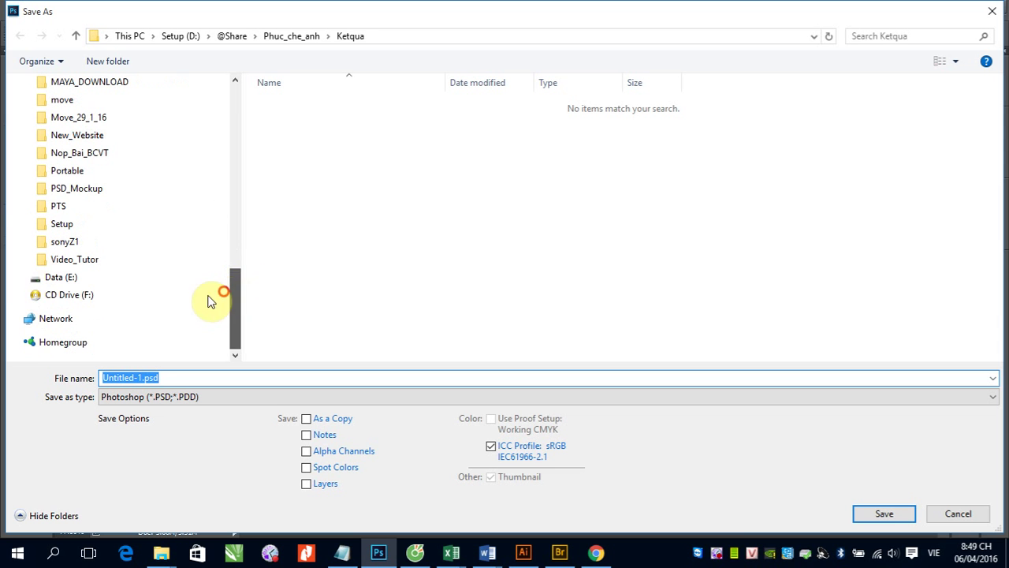
pyautogui.click(60, 276)
pyautogui.doubleClick(313, 163)
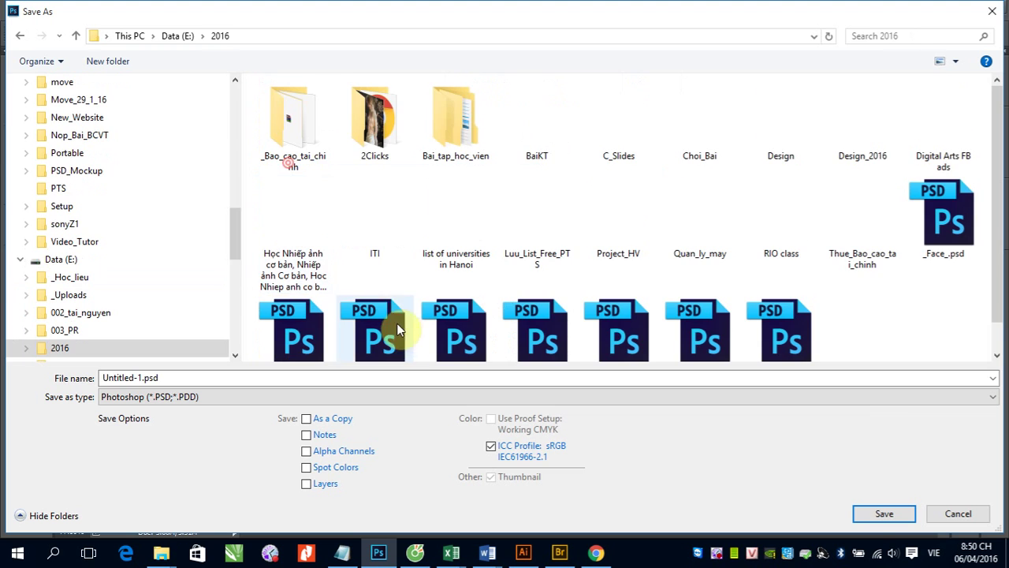
pyautogui.click(872, 515)
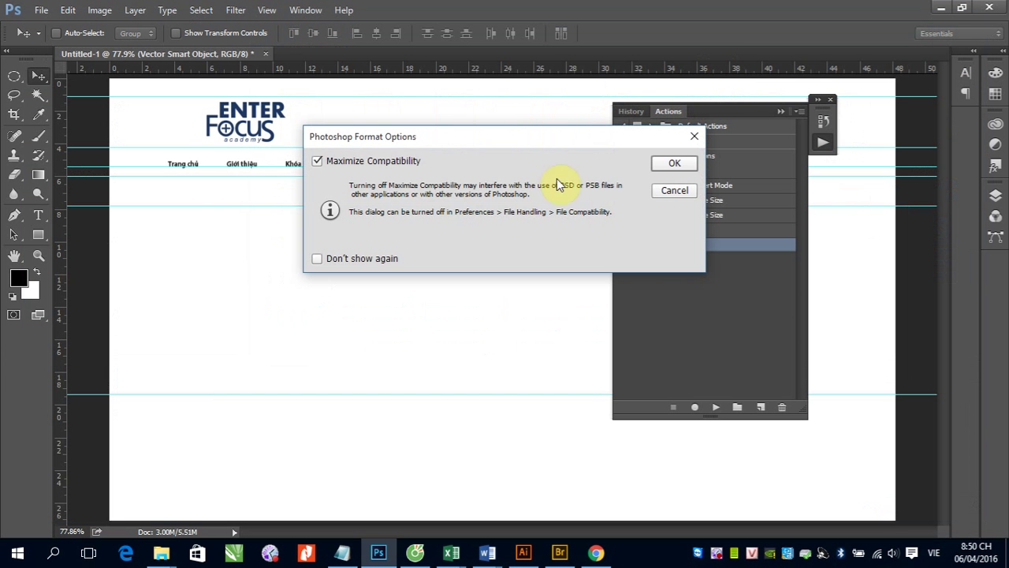
pyautogui.click(671, 162)
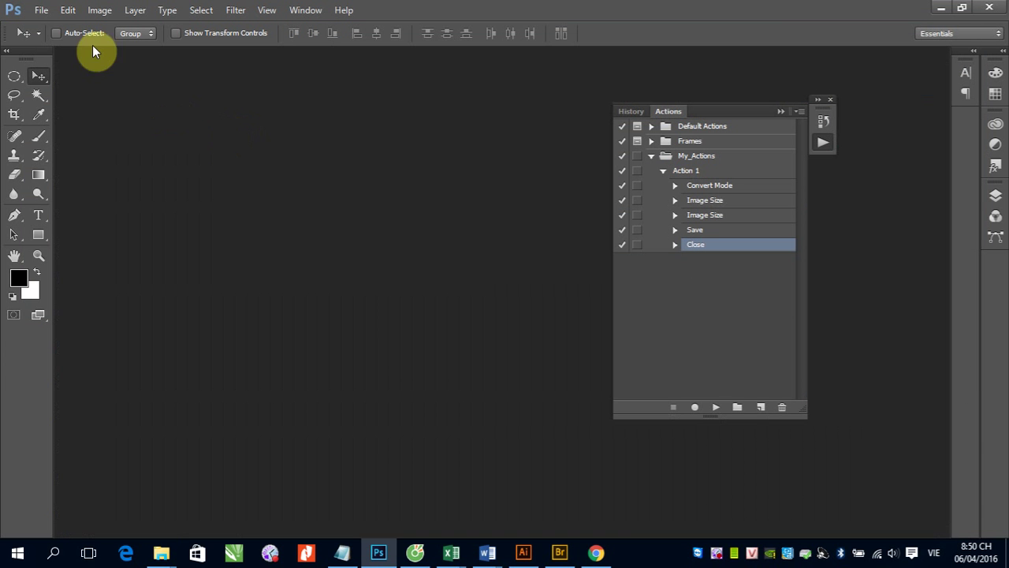
# - Open illustrations _000 through _010 from the illustrator folder in E:\_Uploads\Concept_Art
pyautogui.click(42, 10)
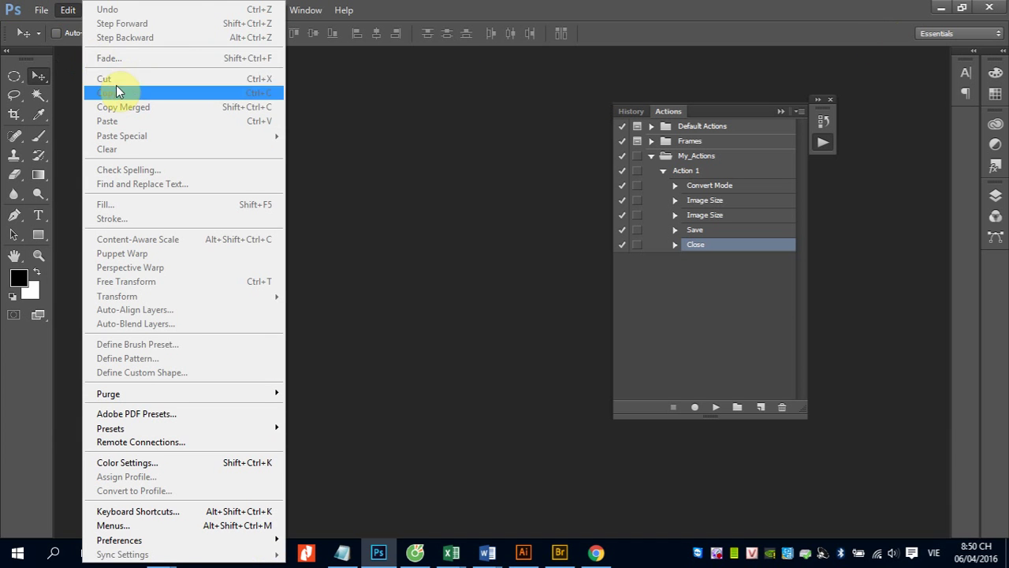
pyautogui.moveTo(41, 10)
pyautogui.click(47, 43)
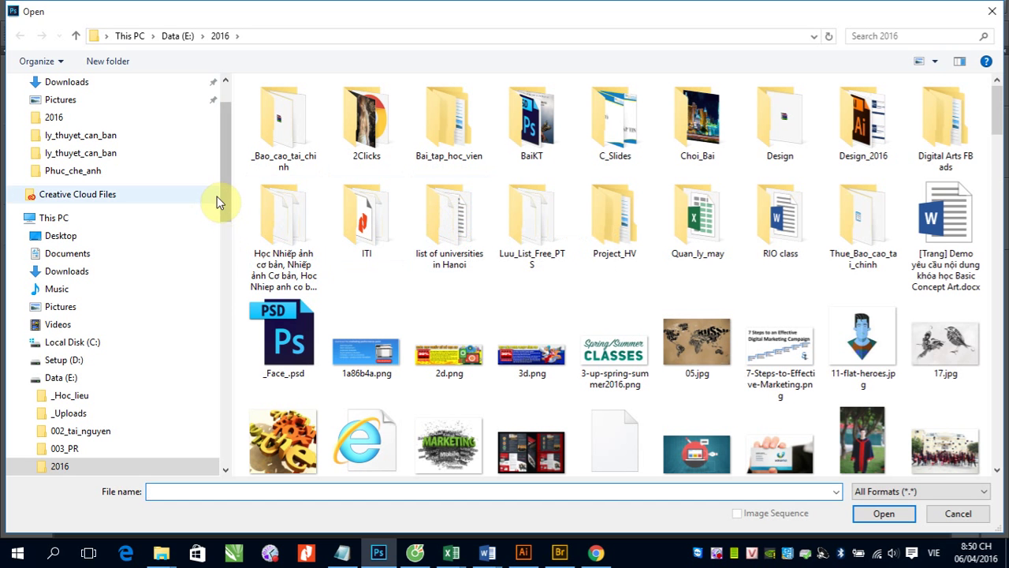
pyautogui.moveTo(223, 191); pyautogui.dragTo(226, 278)
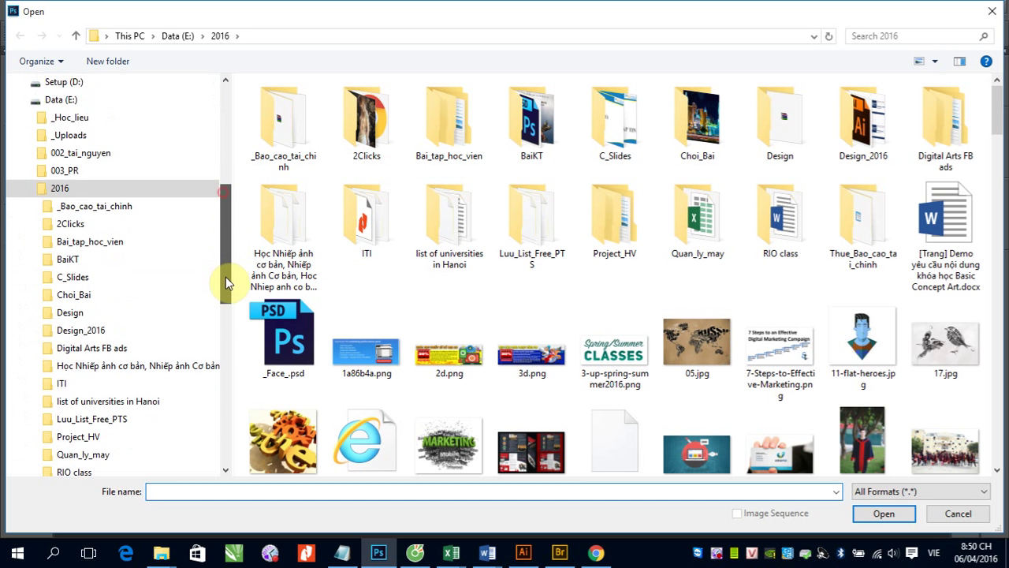
pyautogui.scroll(1, 225, 279)
pyautogui.click(69, 152)
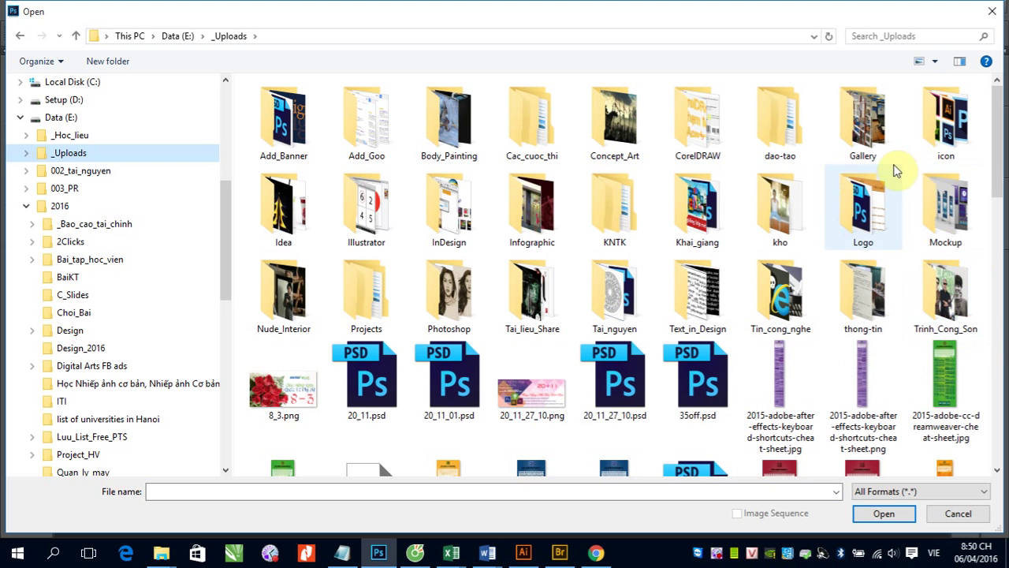
pyautogui.doubleClick(615, 134)
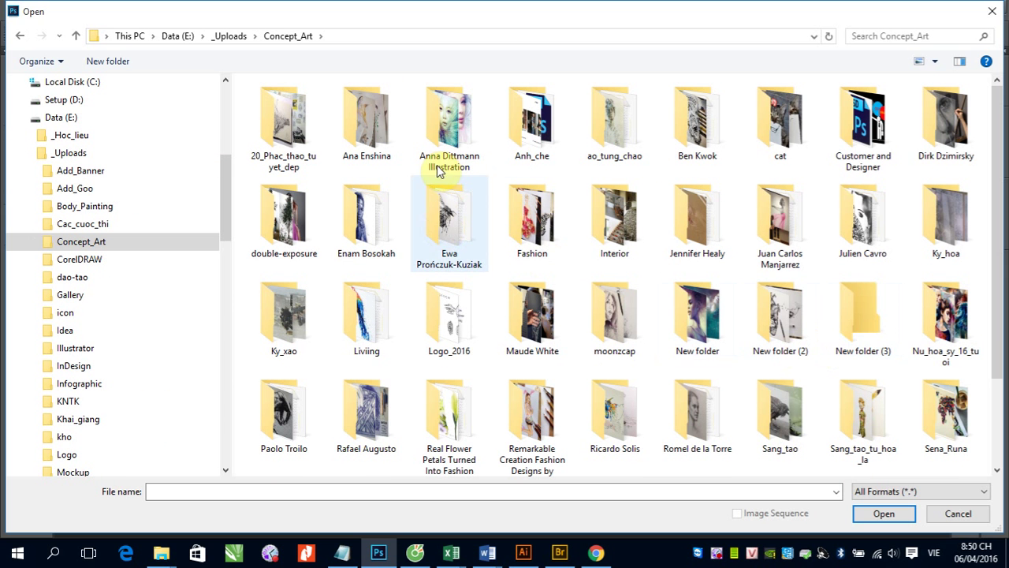
pyautogui.click(451, 139)
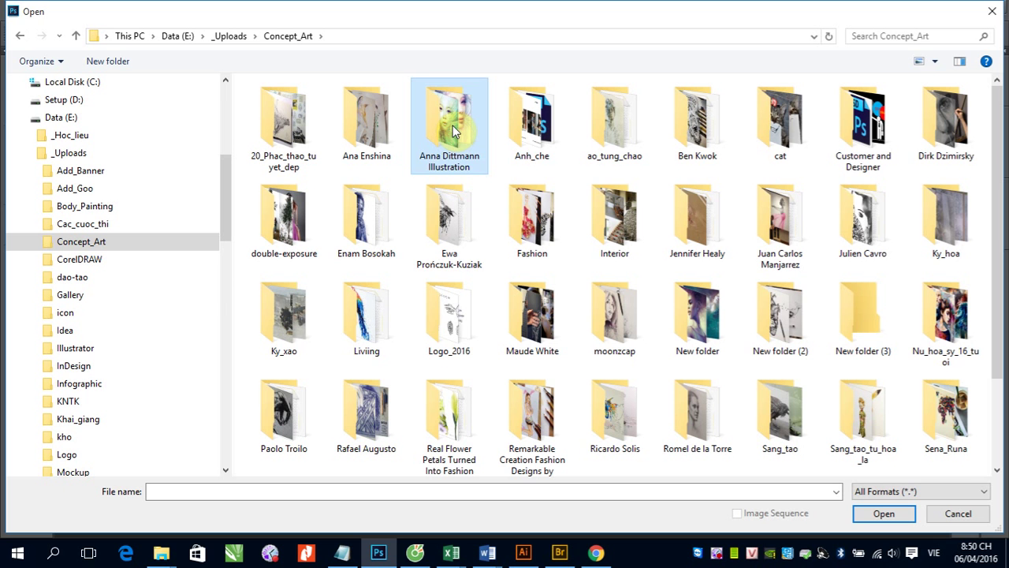
pyautogui.doubleClick(453, 132)
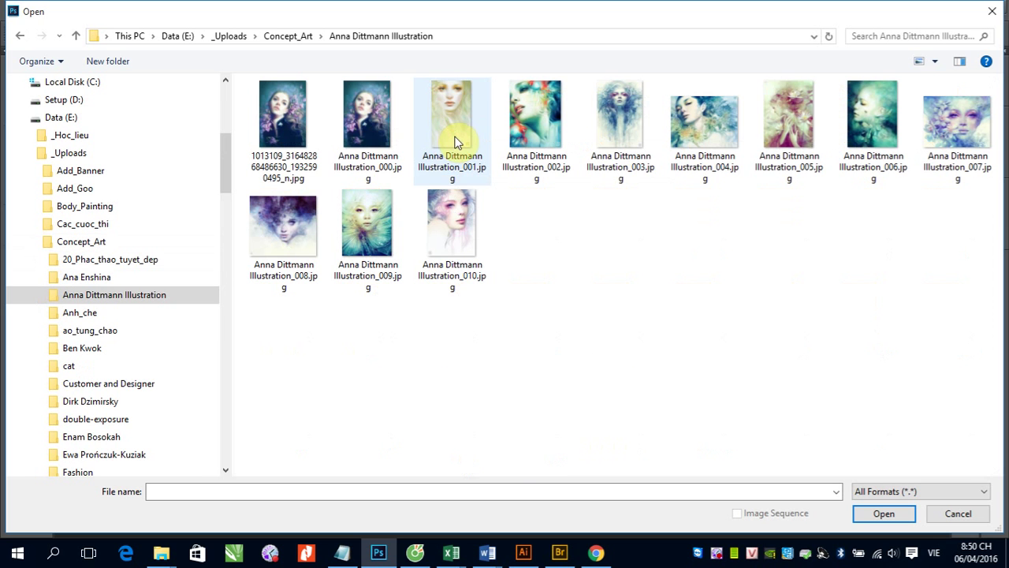
pyautogui.click(347, 126)
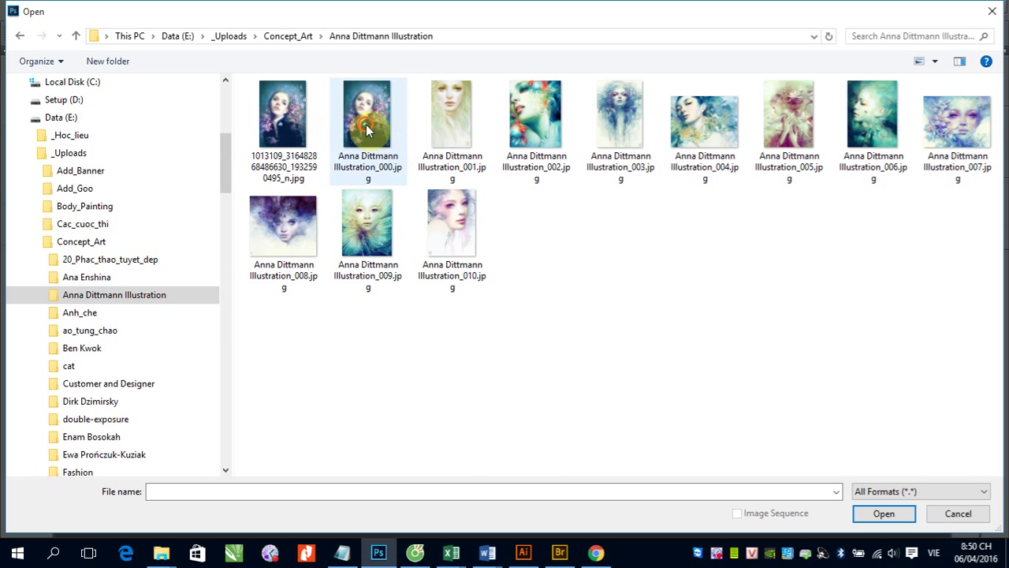
pyautogui.keyDown('shift'); pyautogui.click(451, 241); pyautogui.keyUp('shift')
pyautogui.click(890, 517)
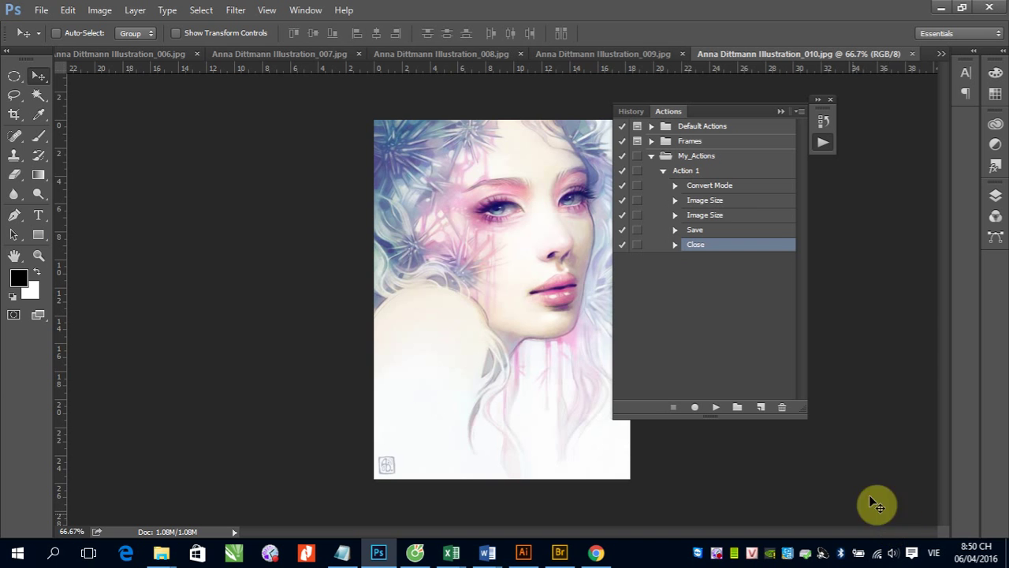
# - Play Action 1 on the front illustration _010
pyautogui.click(664, 172)
pyautogui.click(688, 172)
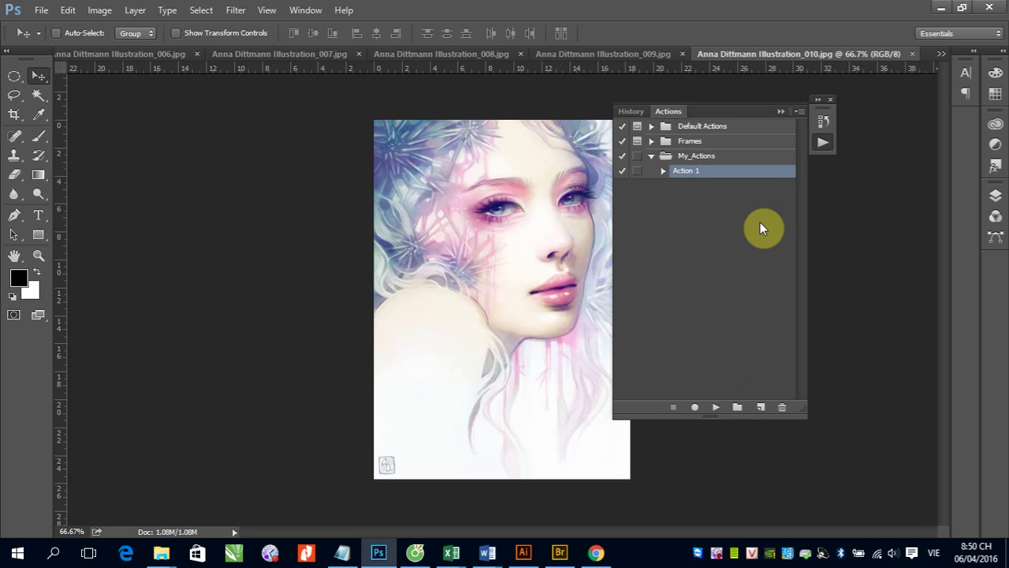
pyautogui.click(715, 408)
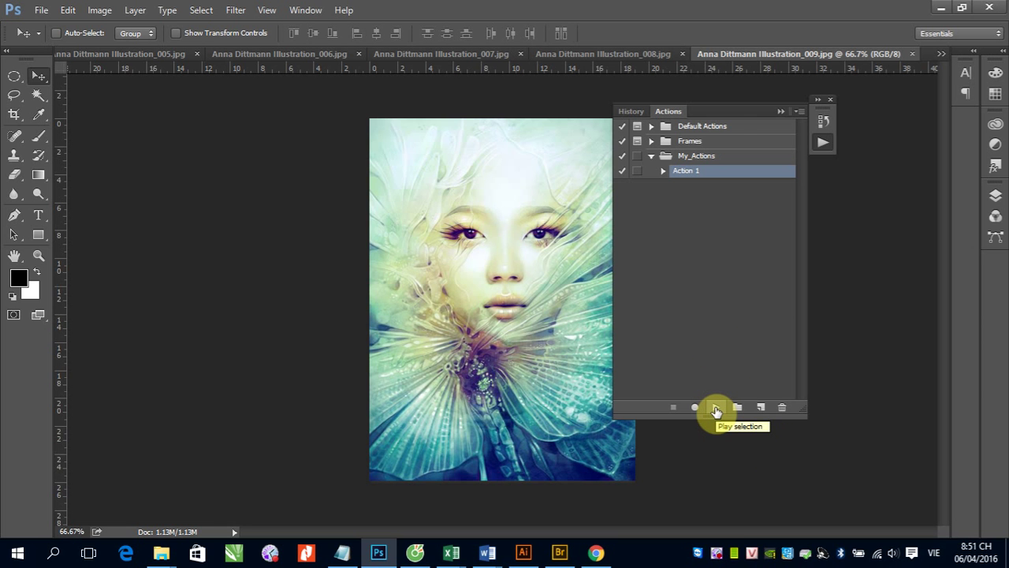
# - Assign function key F11 to Action 1 in its Action Options
pyautogui.doubleClick(728, 178)
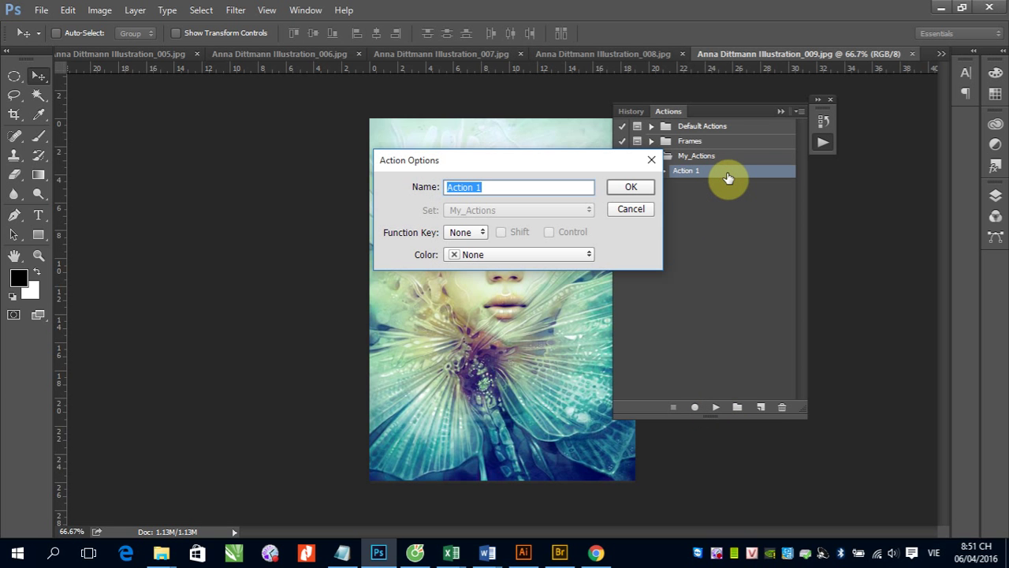
pyautogui.click(483, 231)
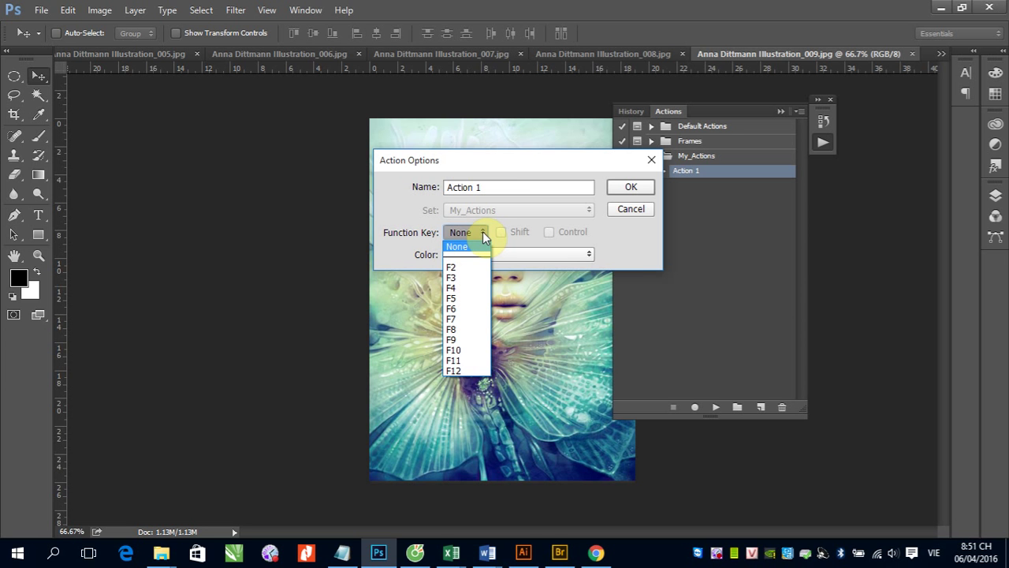
pyautogui.click(455, 361)
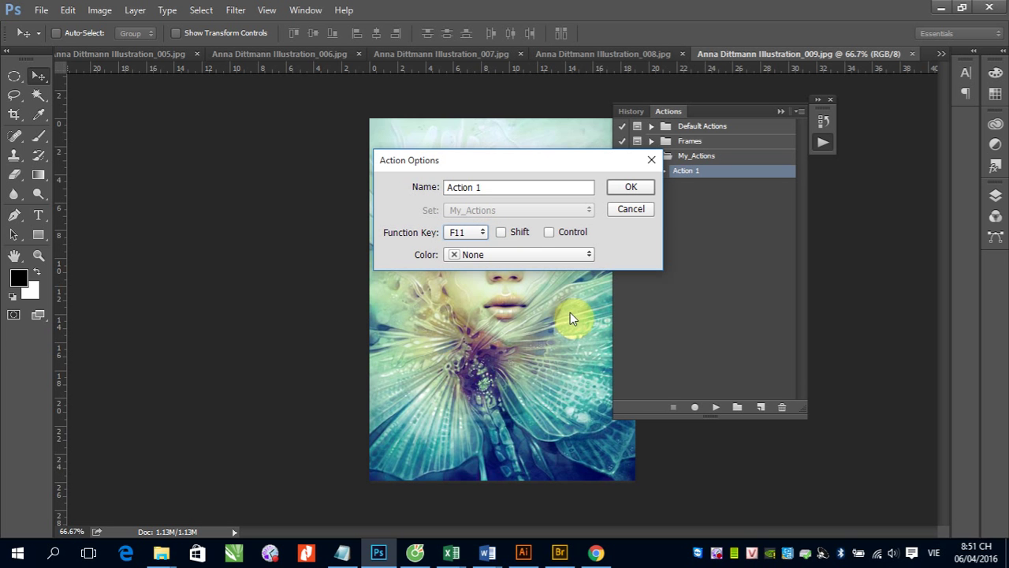
pyautogui.click(642, 189)
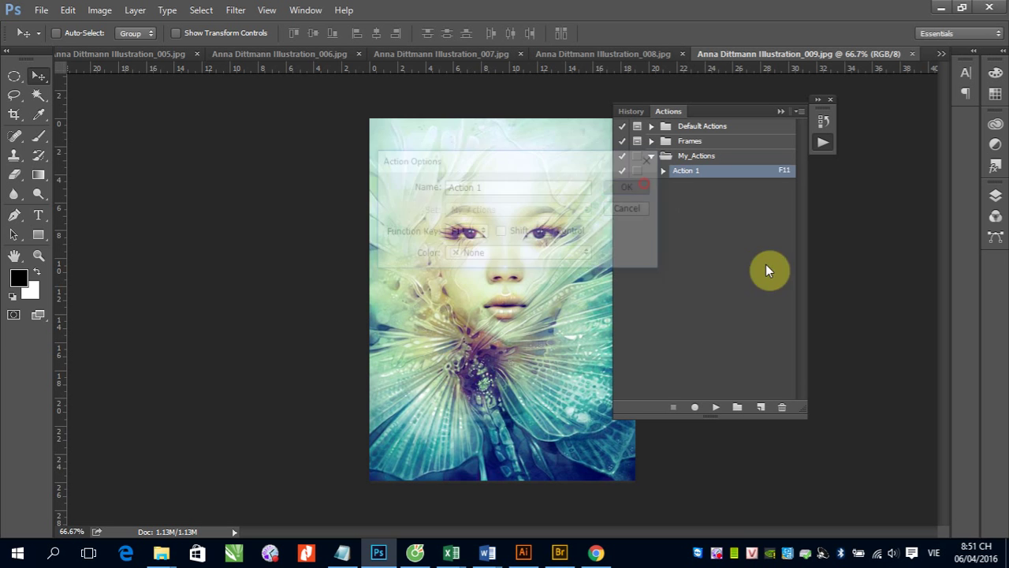
# - Run Action 1 twice with F11 to process and close the front illustrations
pyautogui.click(781, 112)
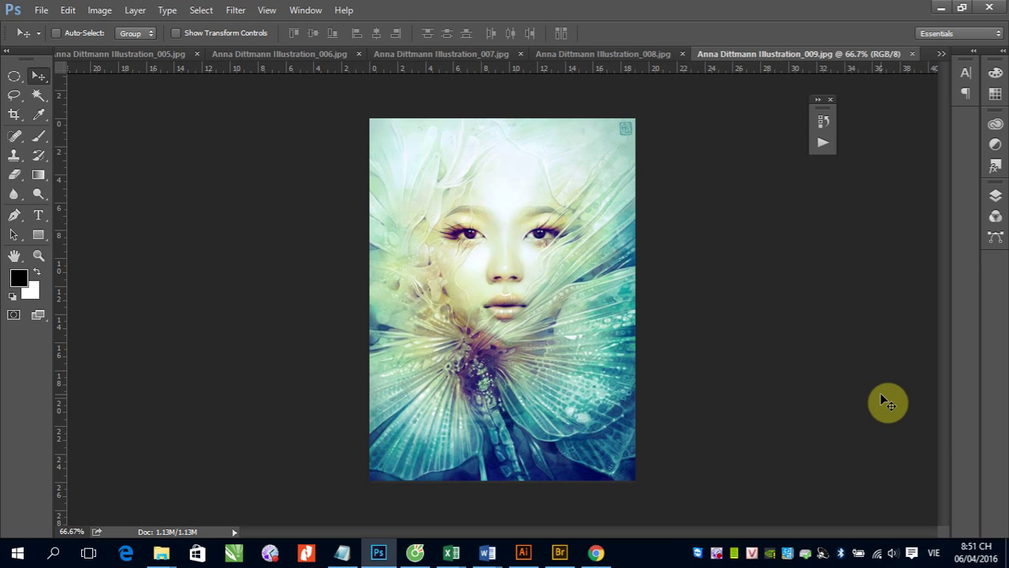
pyautogui.click(822, 143)
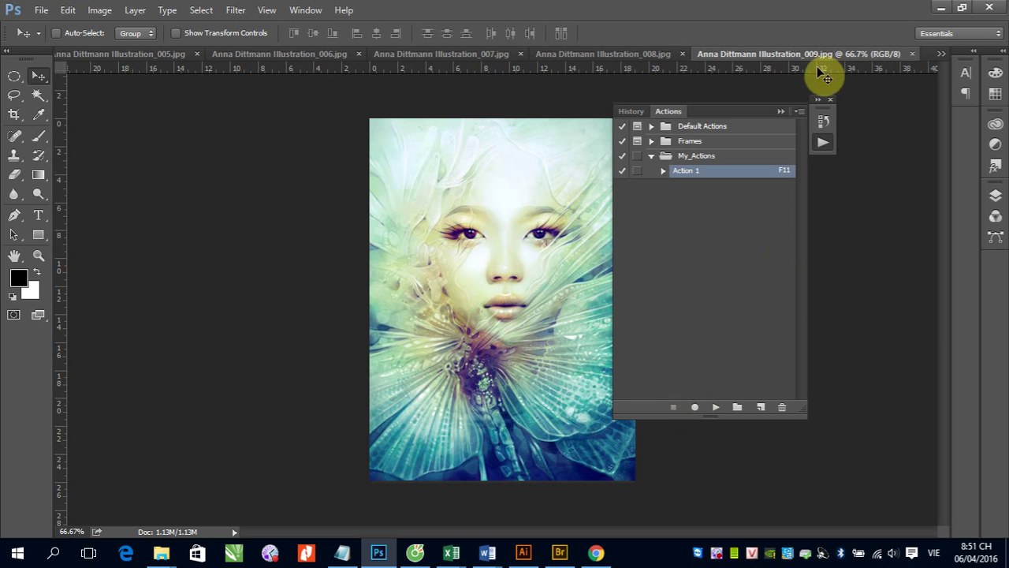
pyautogui.click(782, 108)
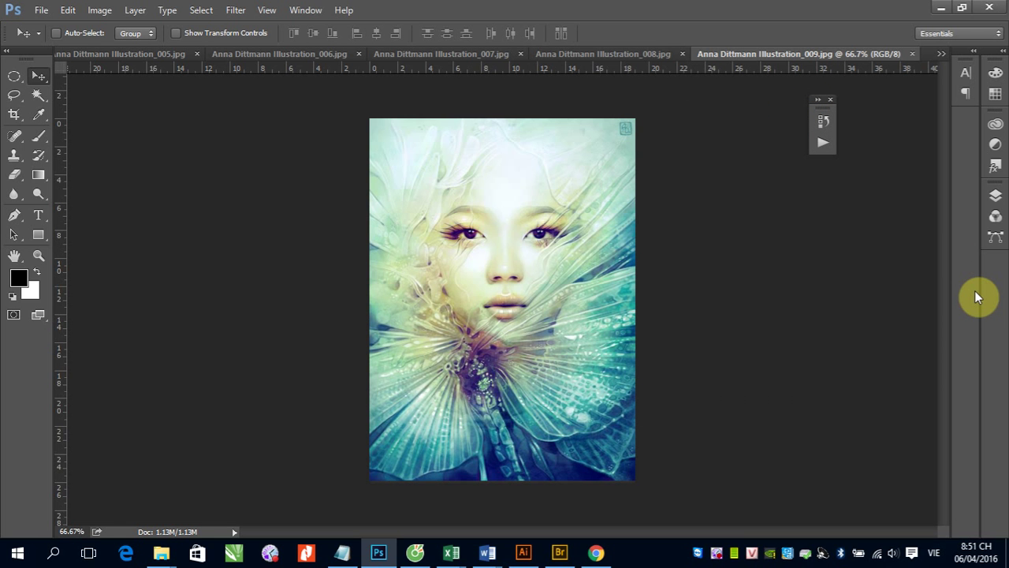
pyautogui.press('F11')
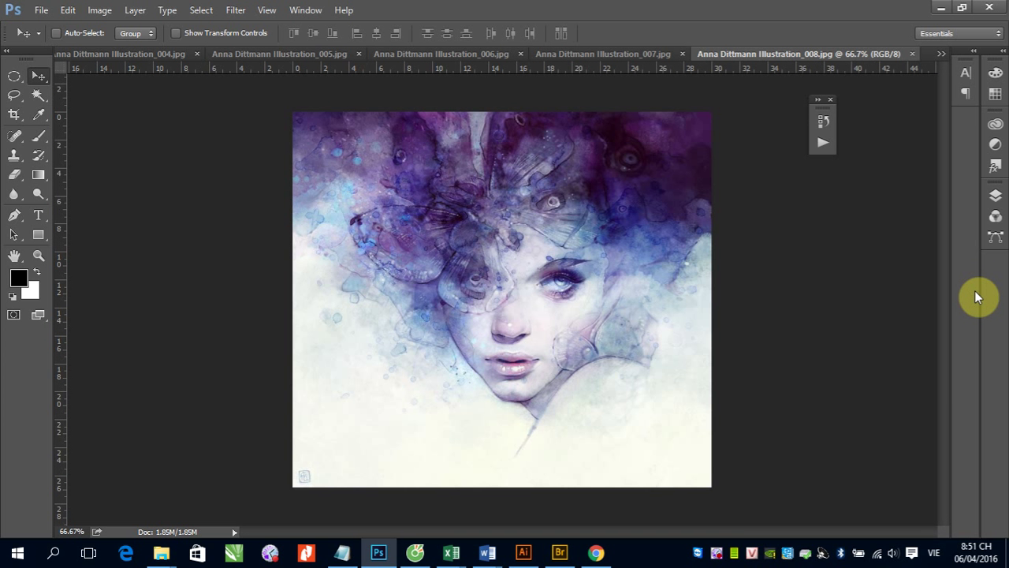
pyautogui.press('F11')
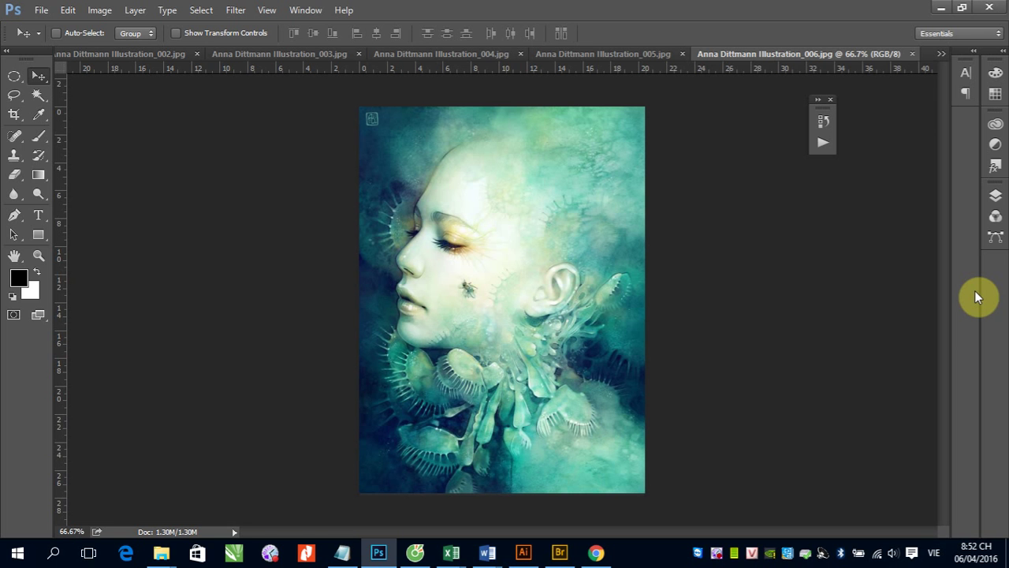
# - Check Action 1's function key options, leaving the shortcut at F11
pyautogui.click(823, 144)
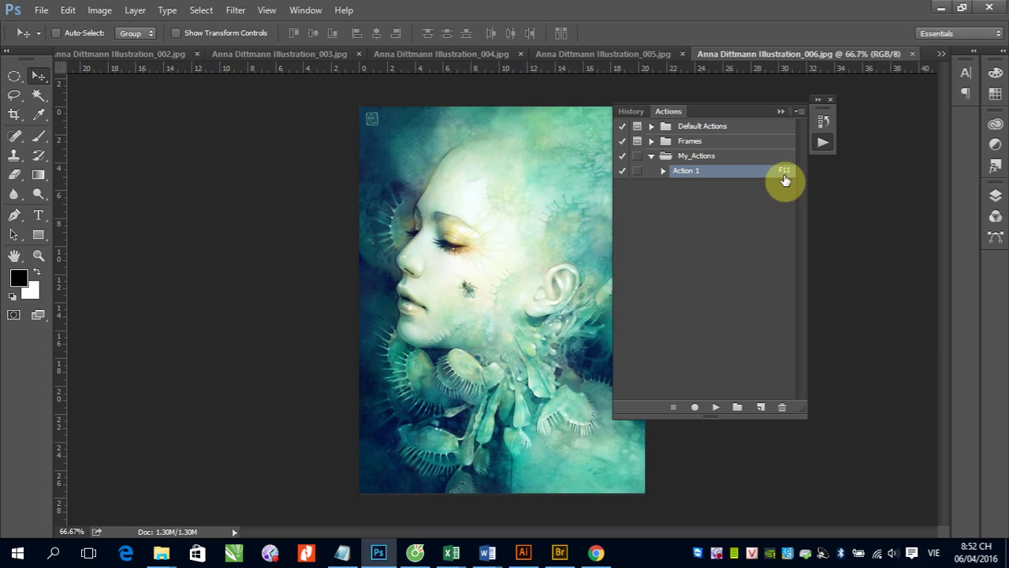
pyautogui.doubleClick(732, 173)
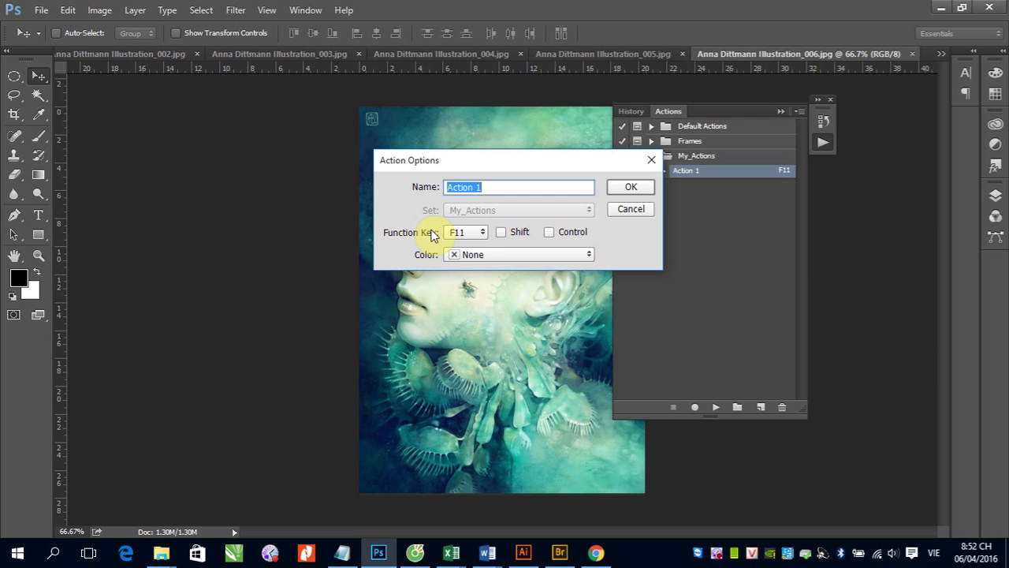
pyautogui.click(478, 232)
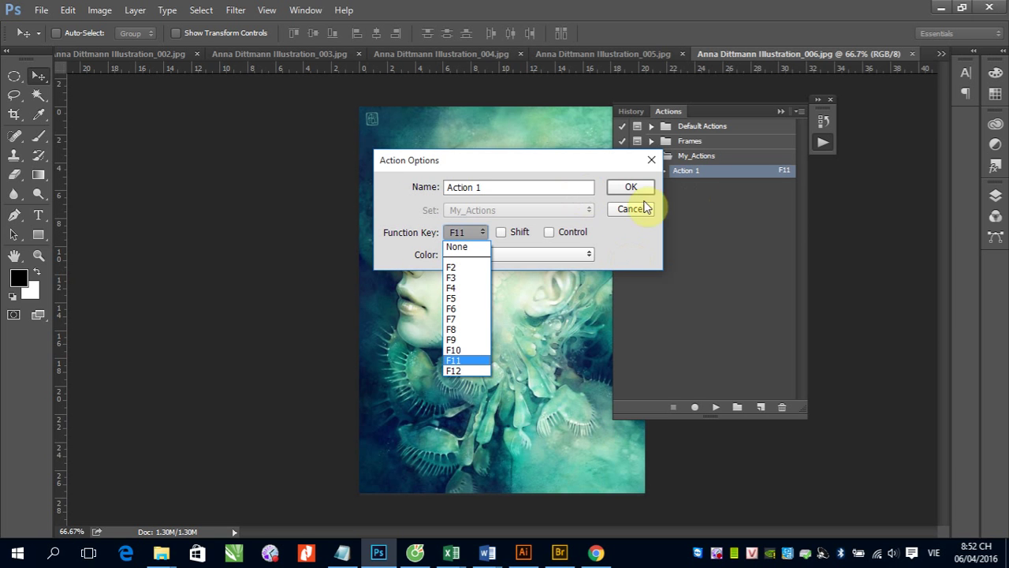
pyautogui.click(620, 211)
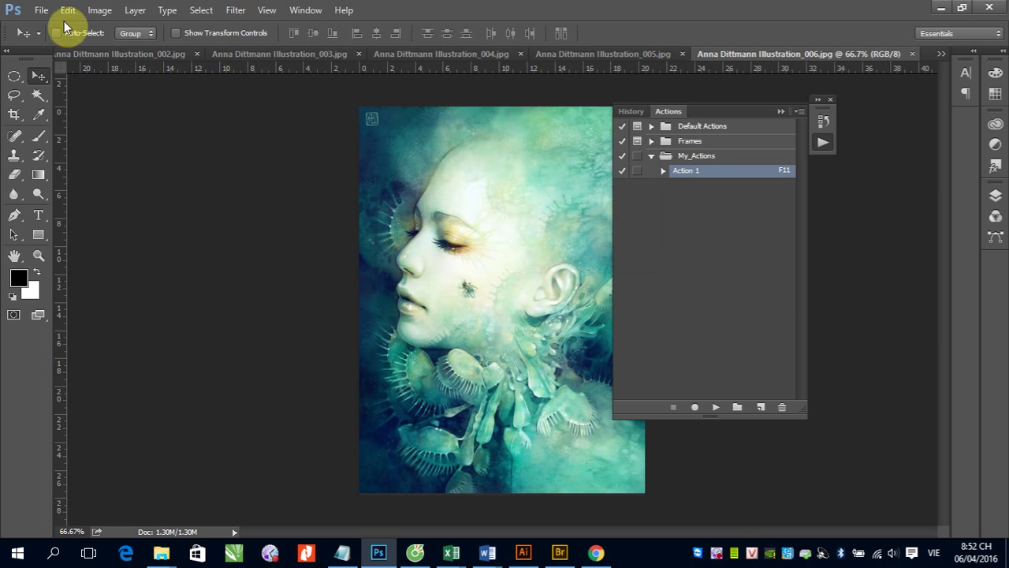
pyautogui.click(41, 10)
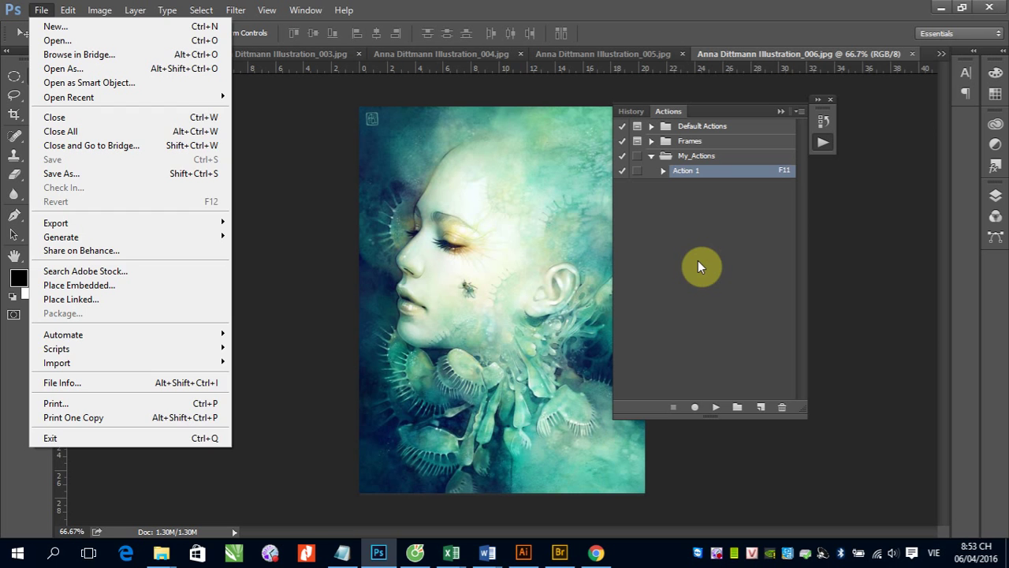
pyautogui.click(698, 262)
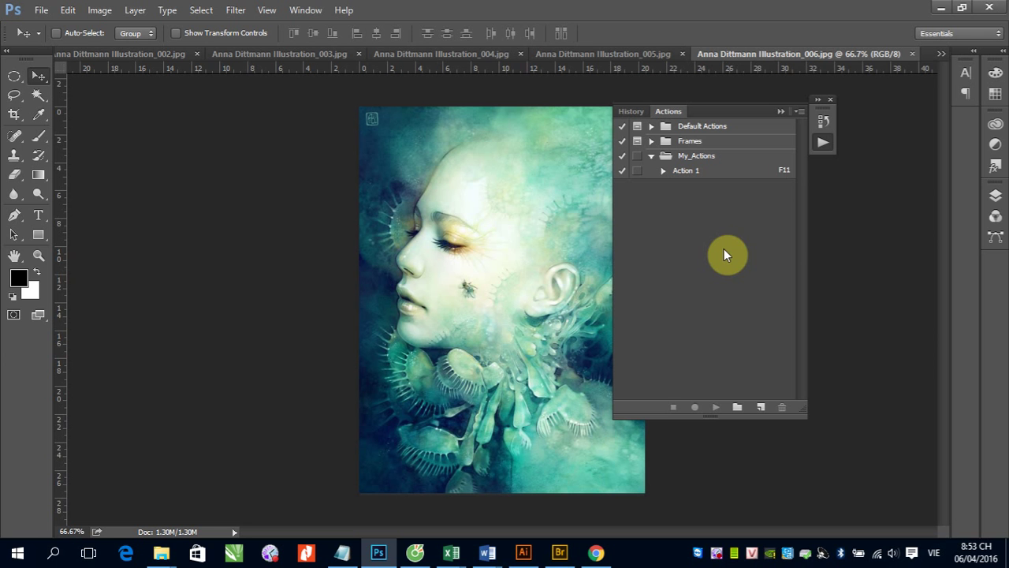
# - Duplicate Action 1's Convert Mode through Close steps, then run it with F11
pyautogui.click(663, 170)
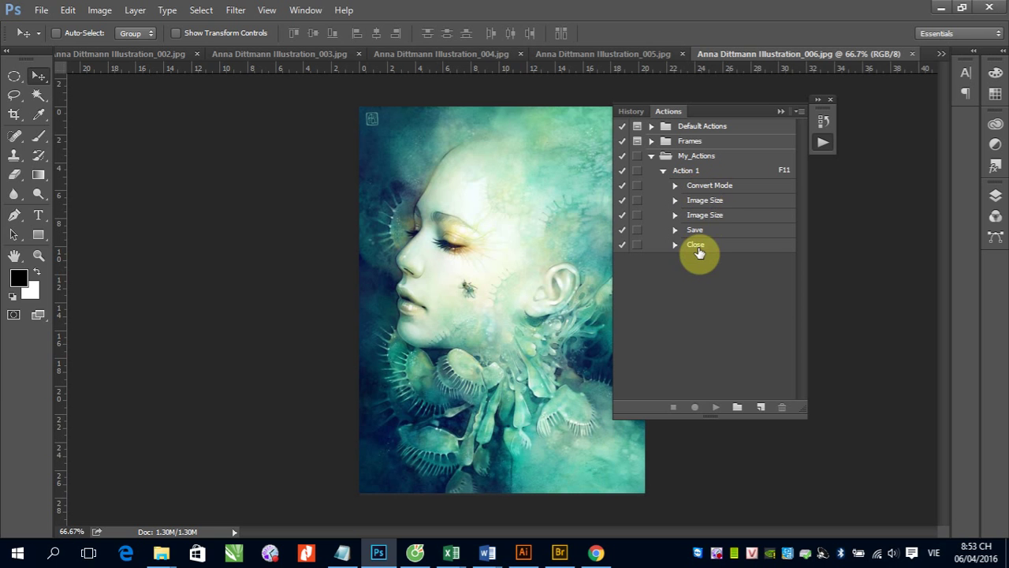
pyautogui.click(707, 188)
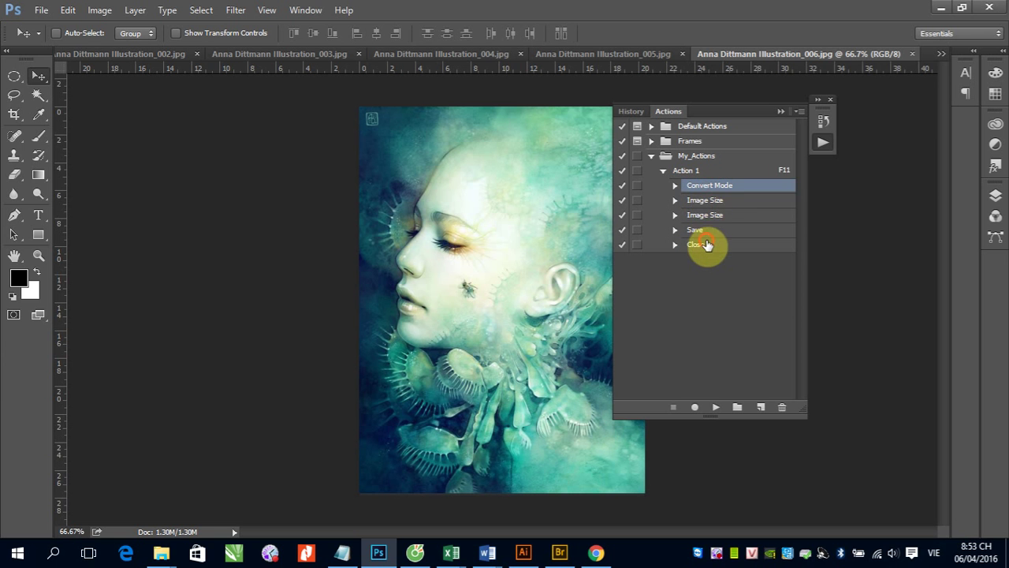
pyautogui.keyDown('shift'); pyautogui.click(708, 245); pyautogui.keyUp('shift')
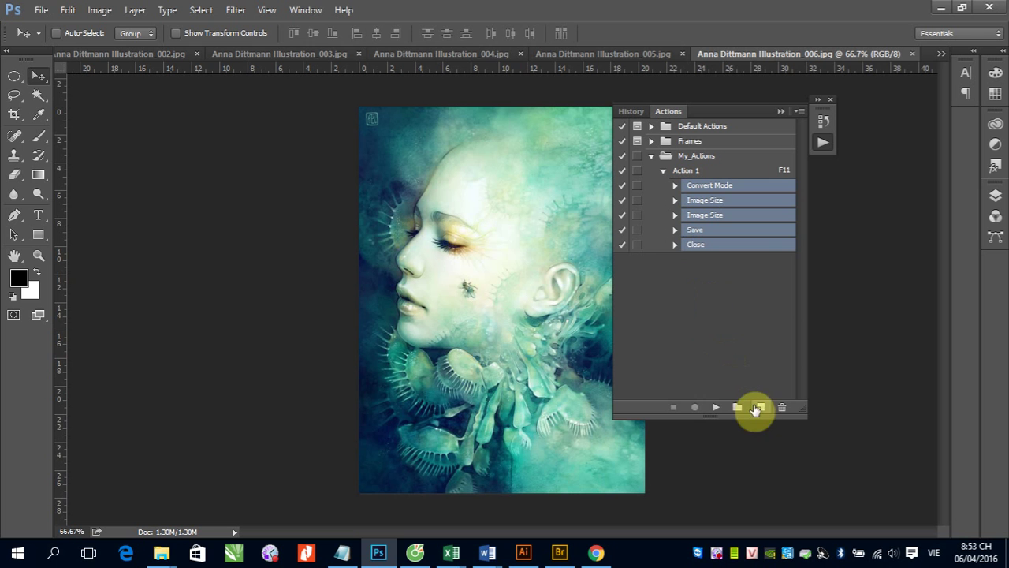
pyautogui.moveTo(743, 244); pyautogui.dragTo(760, 406)
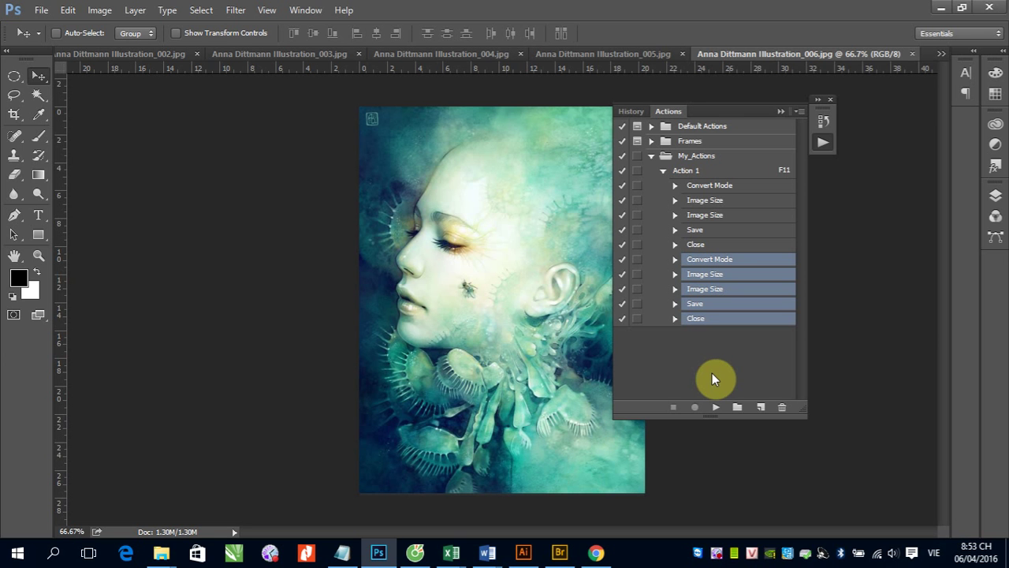
pyautogui.press('F11')
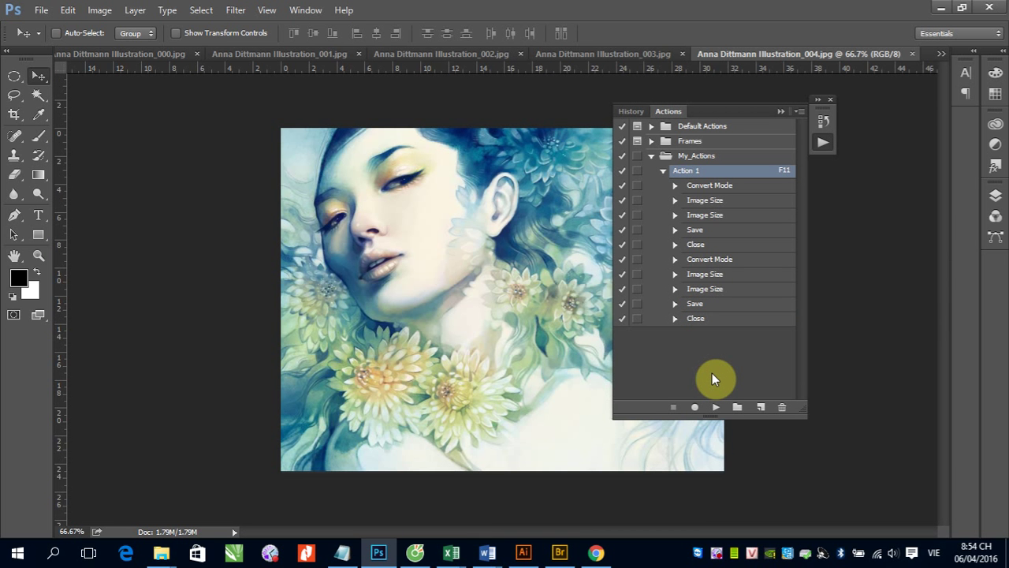
# - Duplicate all ten steps of Action 1 so the sequence appears three times
pyautogui.click(733, 186)
pyautogui.keyDown('shift'); pyautogui.click(739, 320); pyautogui.keyUp('shift')
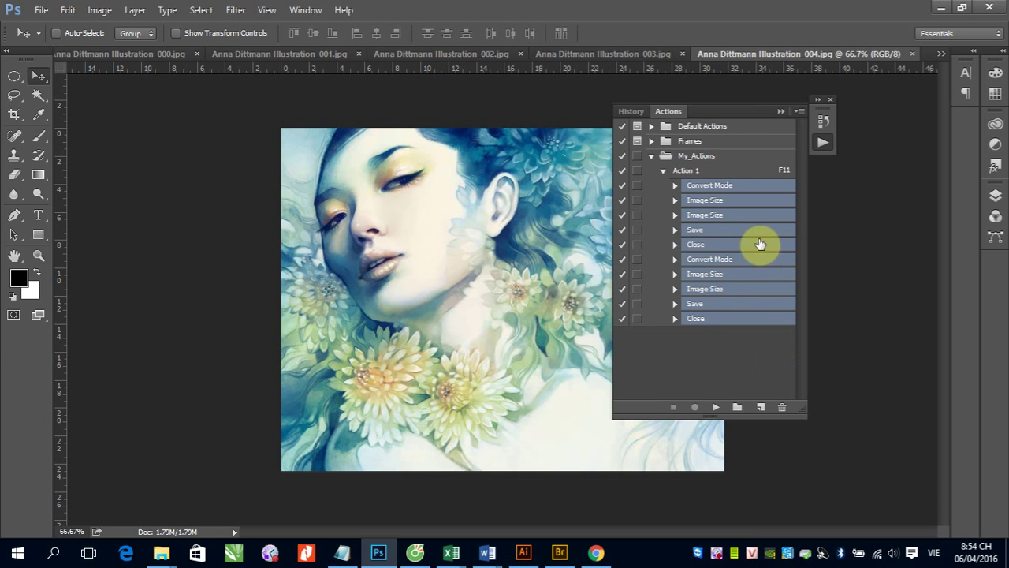
pyautogui.moveTo(762, 319); pyautogui.dragTo(761, 408)
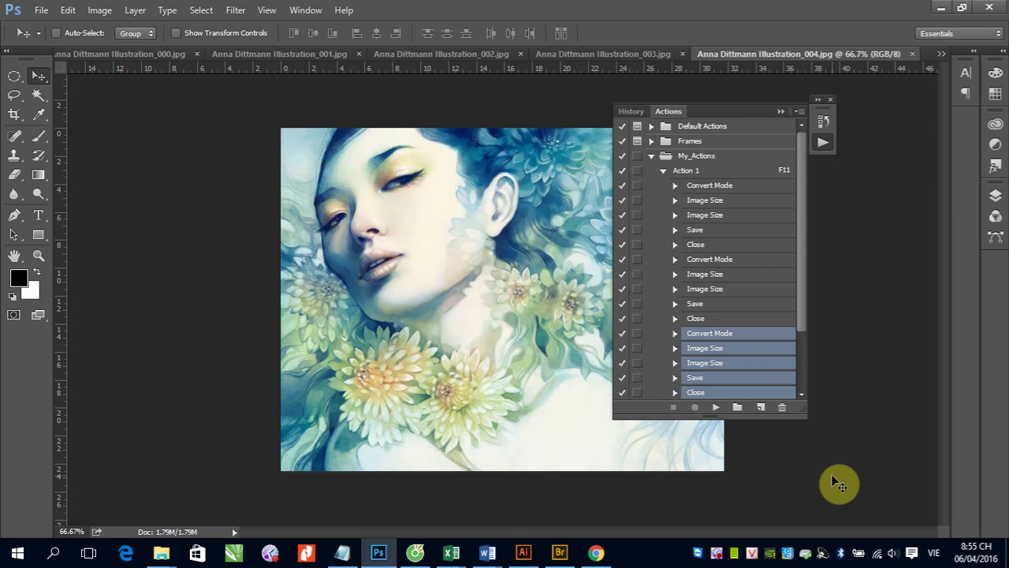
# - Delete Action 1's duplicated steps from the second Convert Mode through the last Close
pyautogui.click(699, 262)
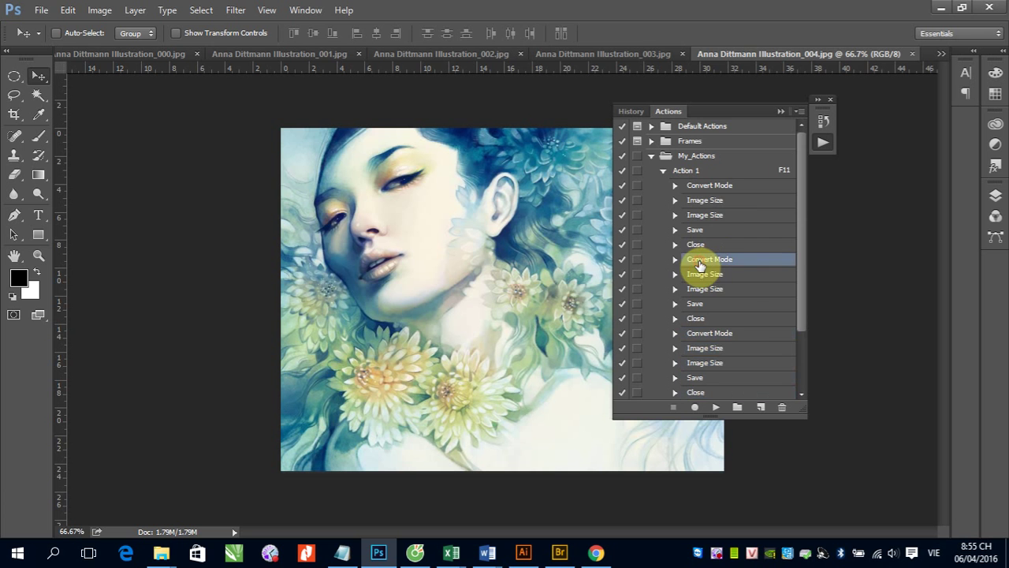
pyautogui.moveTo(802, 319); pyautogui.dragTo(802, 377)
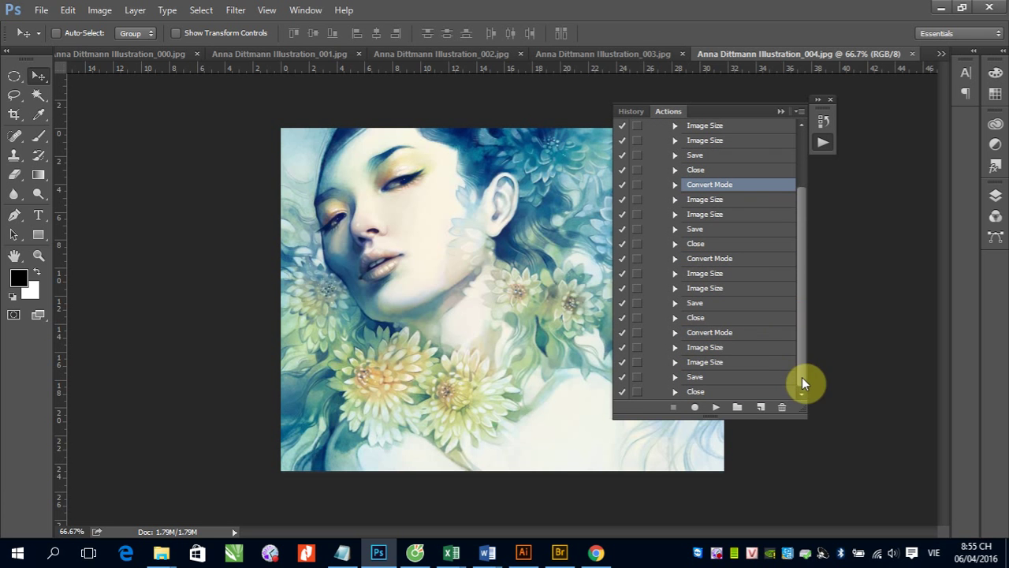
pyautogui.keyDown('shift'); pyautogui.click(723, 392); pyautogui.keyUp('shift')
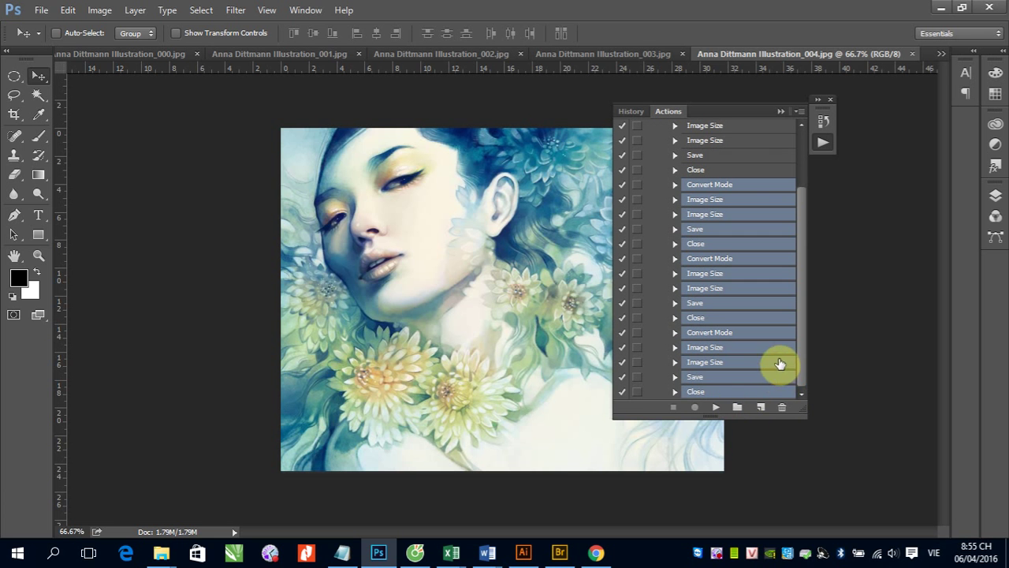
pyautogui.click(782, 406)
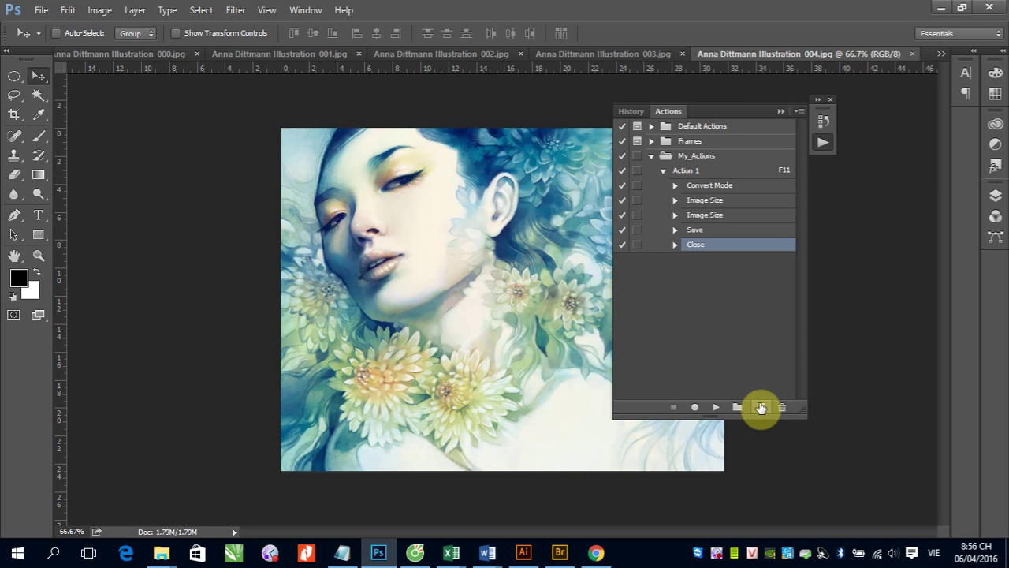
# - Collapse and select Action 1 in My_Actions, keep its name, and reach File > Automate
pyautogui.click(663, 171)
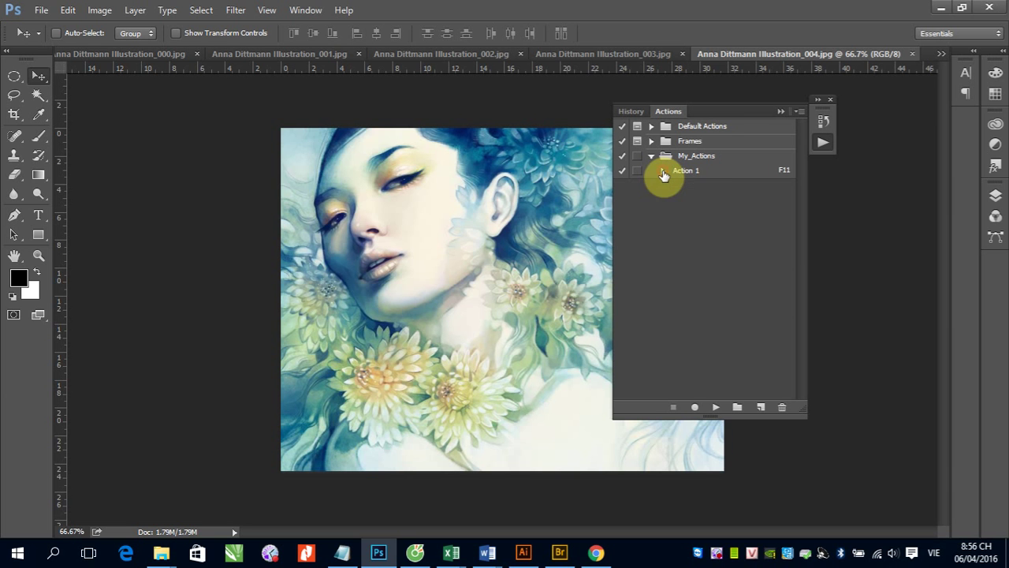
pyautogui.click(708, 180)
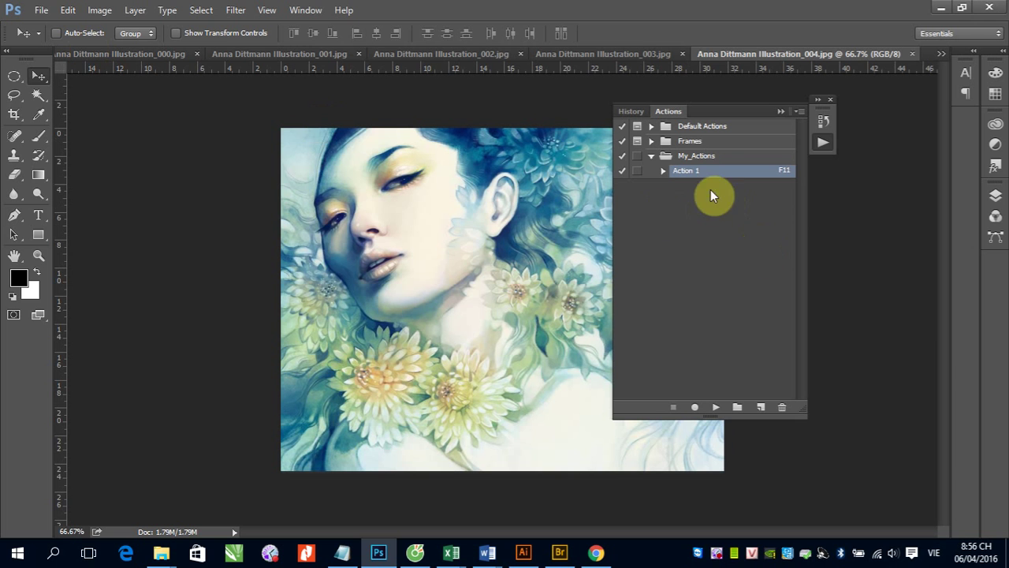
pyautogui.doubleClick(698, 175)
pyautogui.press('Return')
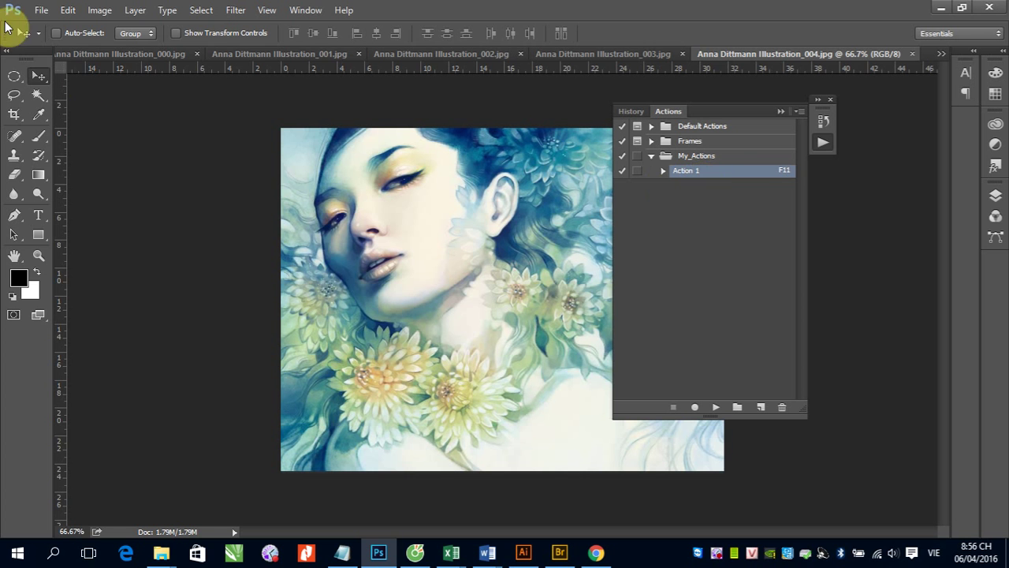
pyautogui.click(41, 15)
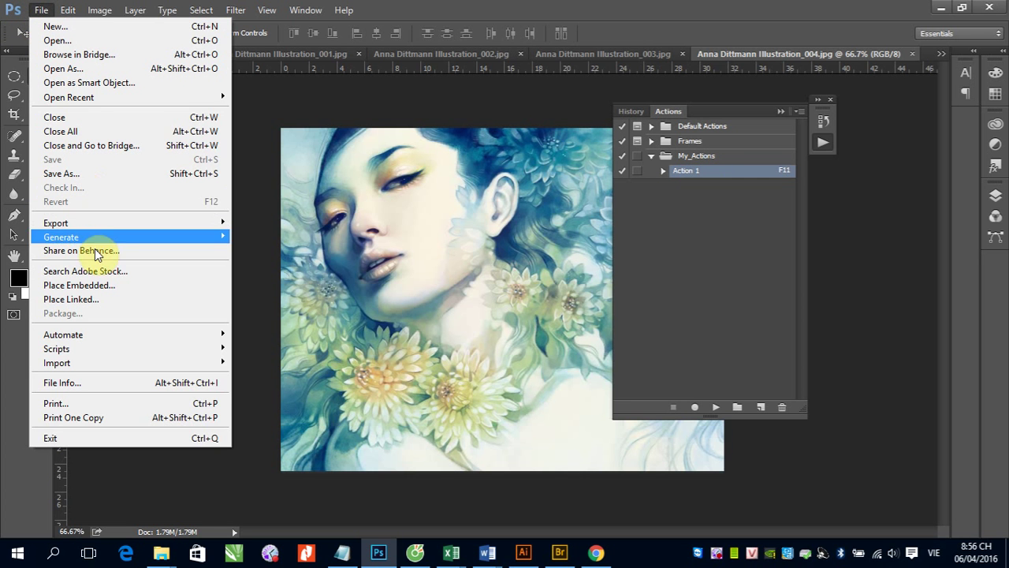
pyautogui.moveTo(63, 335)
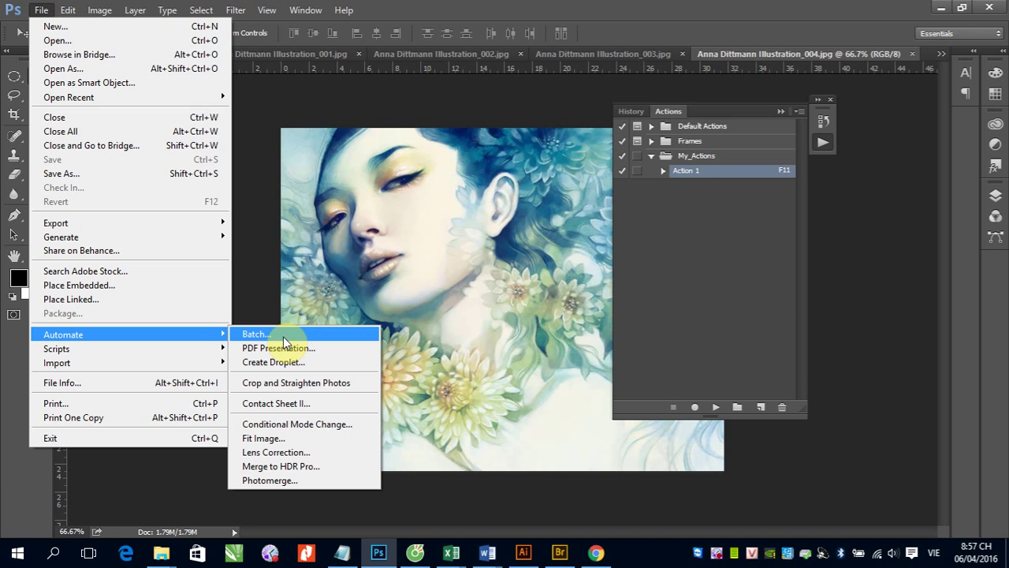
# - Open Batch to play Action 1 from My_Actions with Folder as the source
pyautogui.click(284, 339)
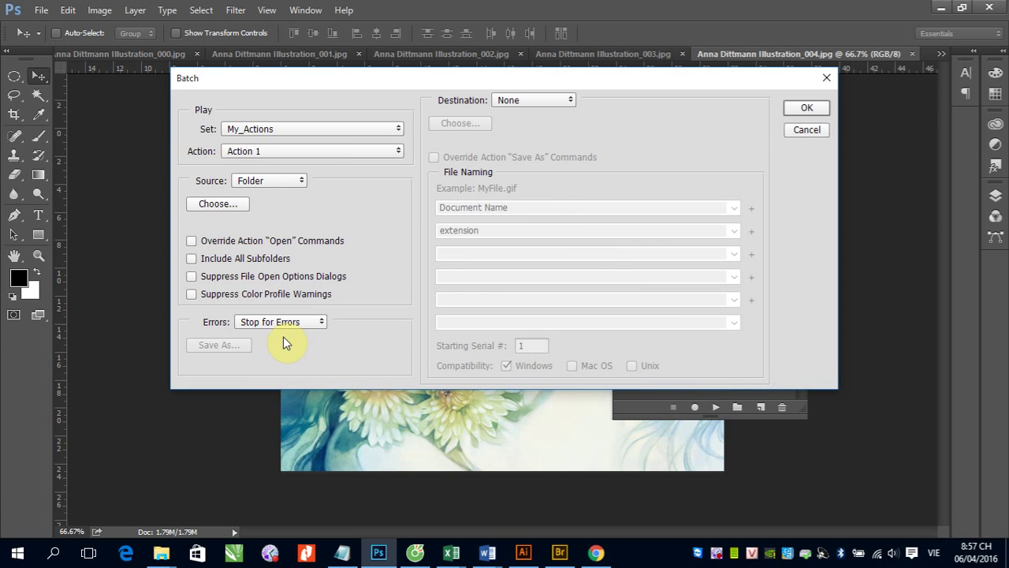
pyautogui.moveTo(282, 81); pyautogui.dragTo(263, 108)
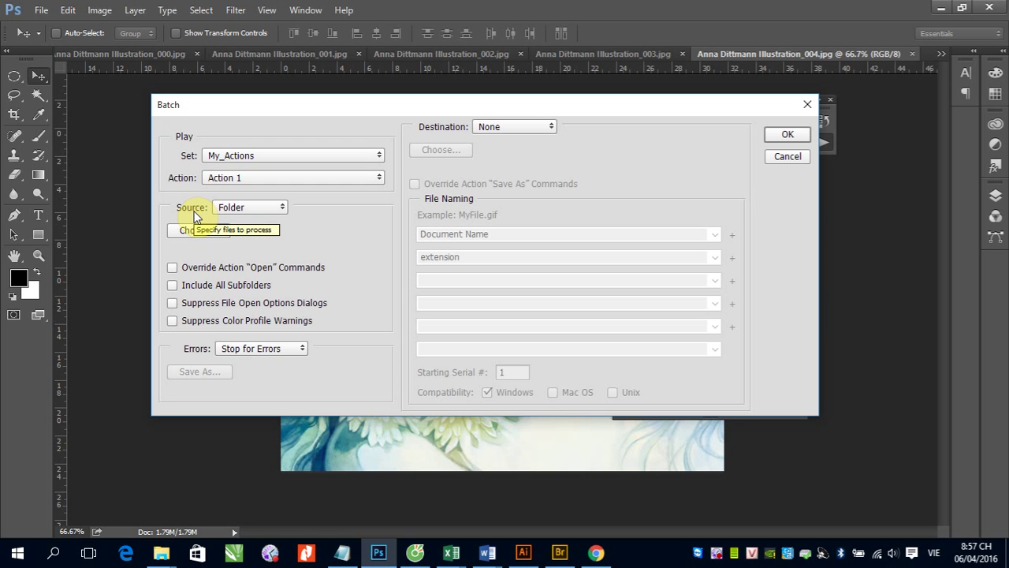
pyautogui.click(282, 207)
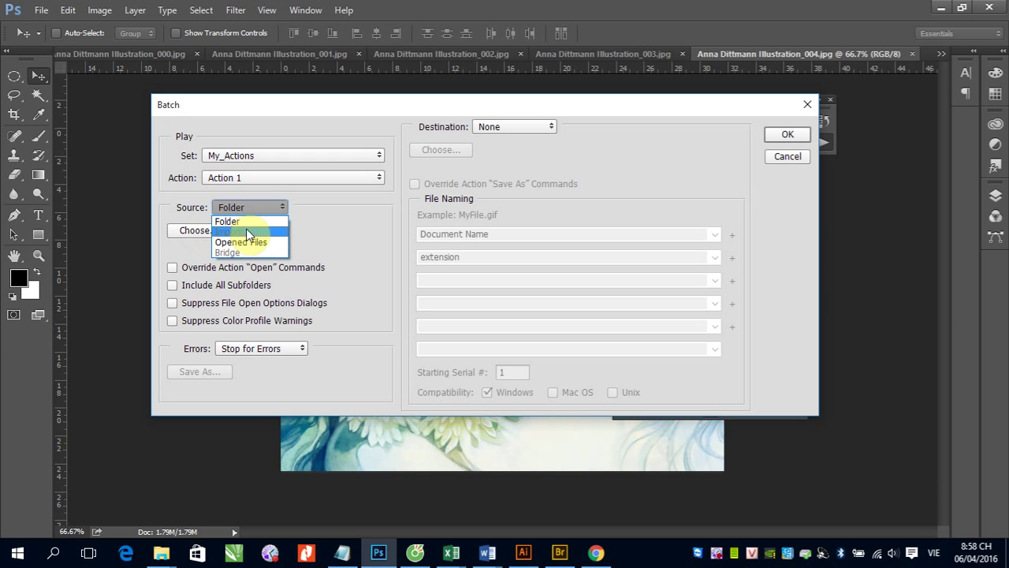
pyautogui.click(247, 221)
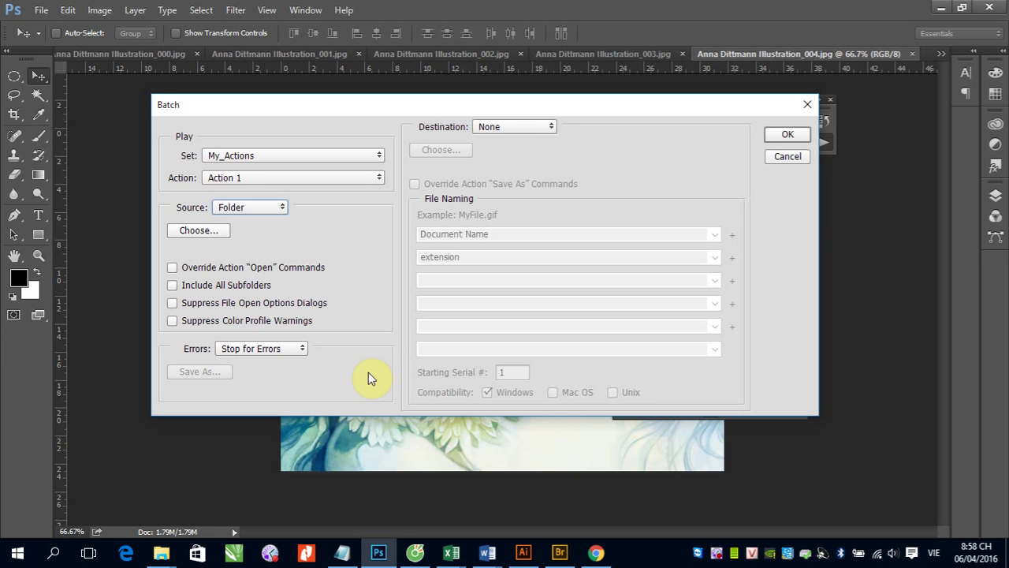
# - Browse Data (E:) for a batch source folder, then cancel the folder browser
pyautogui.click(194, 233)
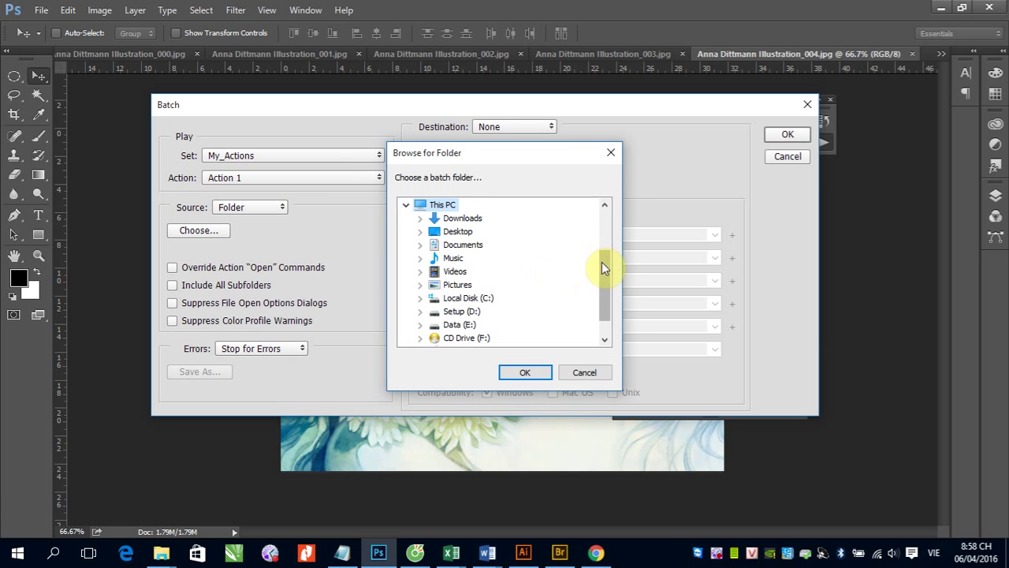
pyautogui.moveTo(601, 264); pyautogui.dragTo(602, 281)
pyautogui.doubleClick(453, 298)
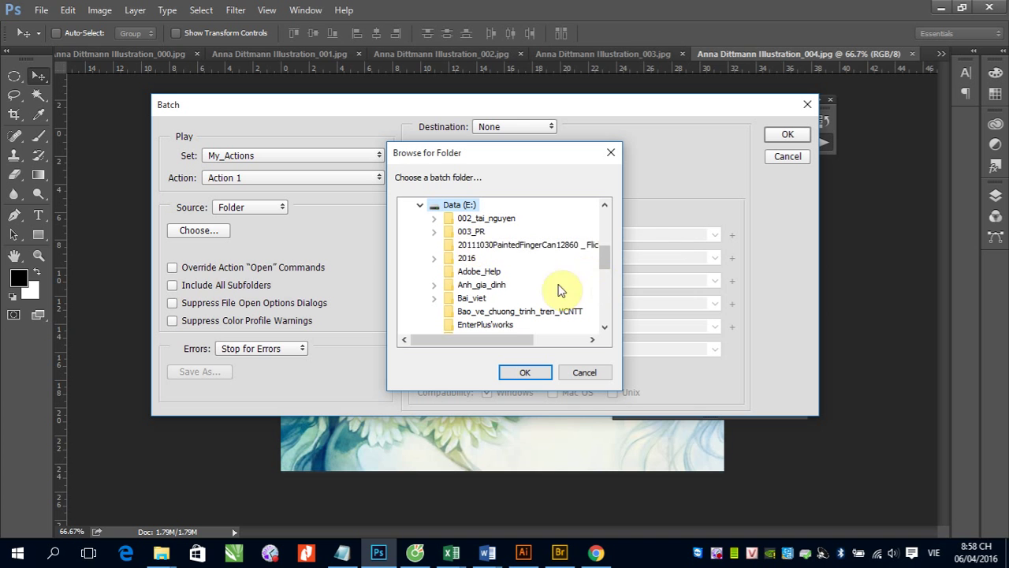
pyautogui.click(608, 262)
pyautogui.moveTo(607, 262); pyautogui.dragTo(609, 266)
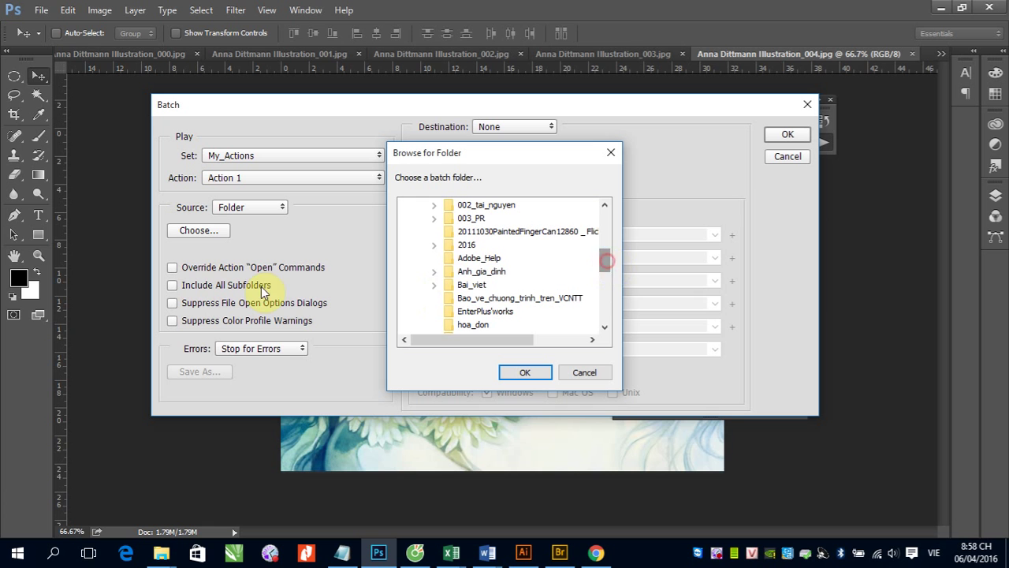
pyautogui.moveTo(609, 263); pyautogui.dragTo(608, 242)
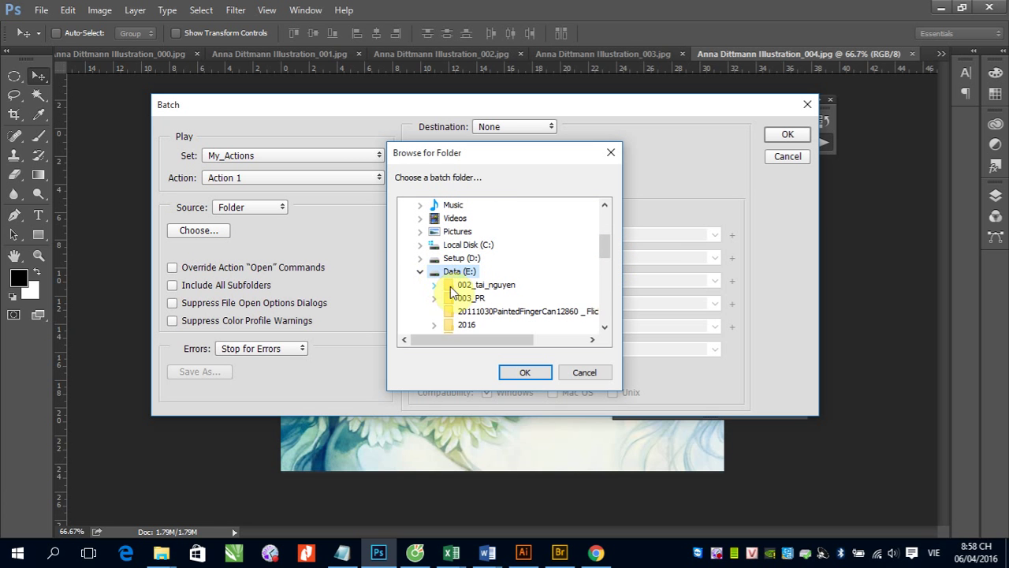
pyautogui.click(604, 327)
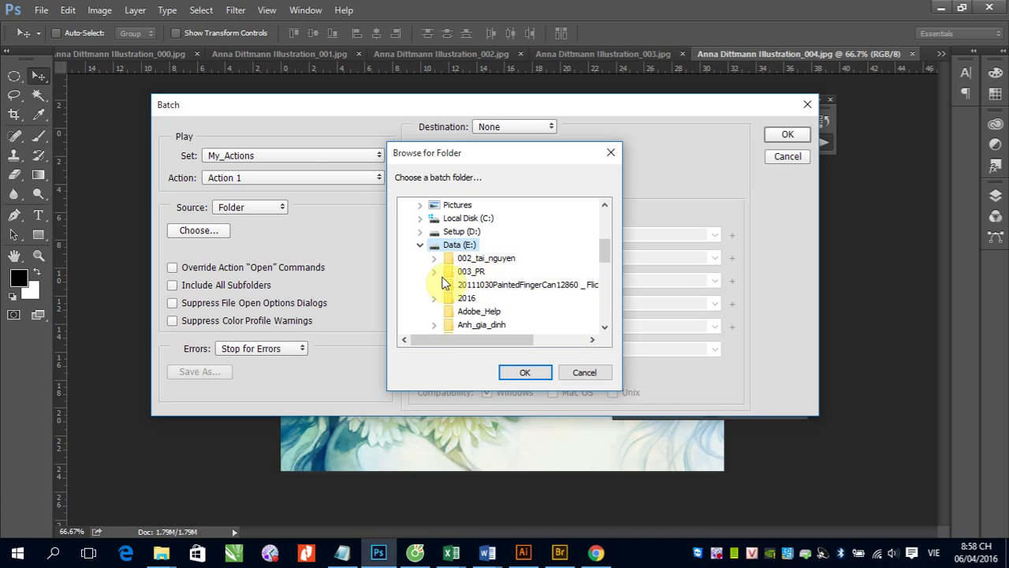
pyautogui.click(605, 327)
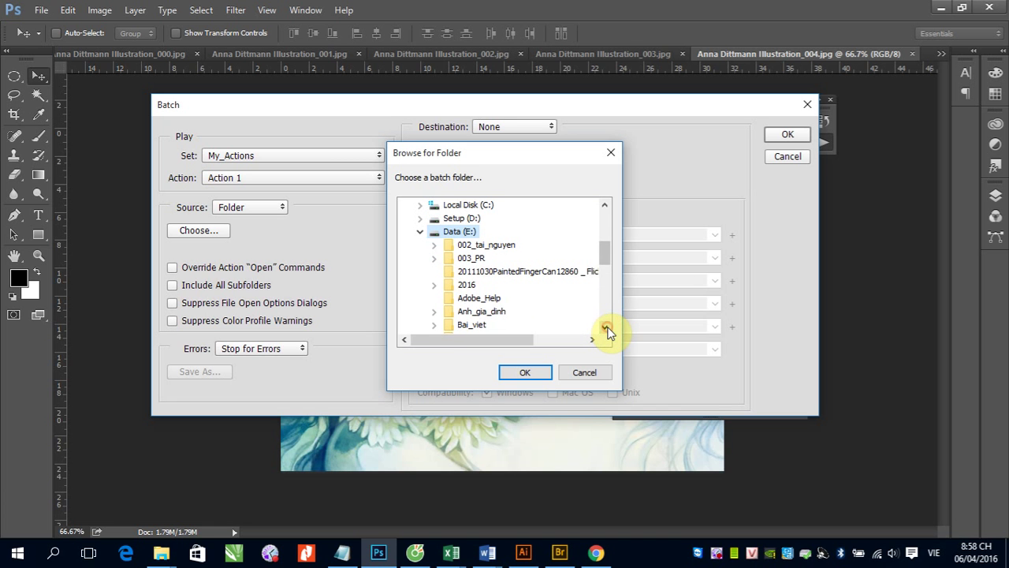
pyautogui.click(590, 372)
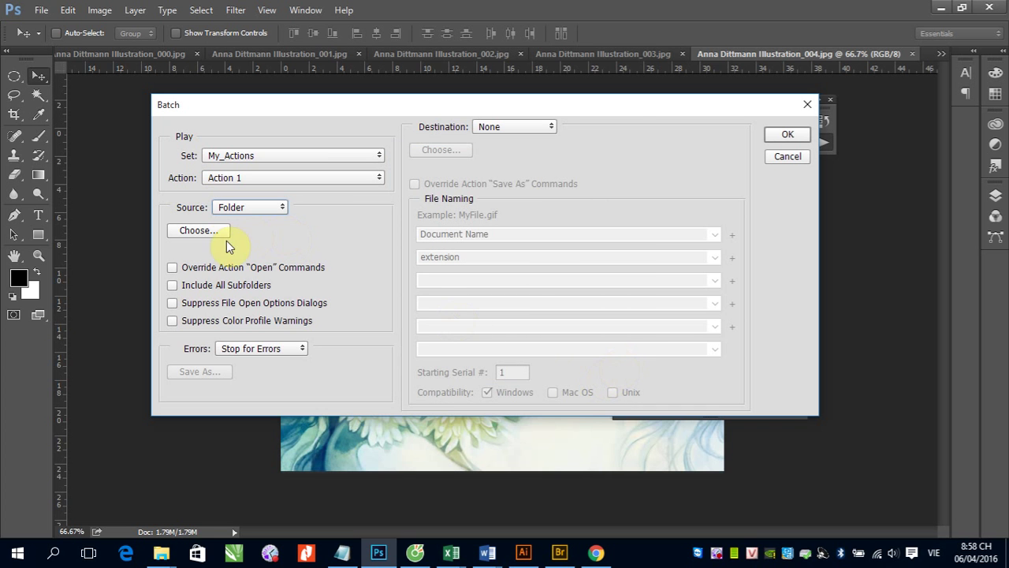
# - Choose E:\tranh\ as the Batch source folder
pyautogui.click(202, 231)
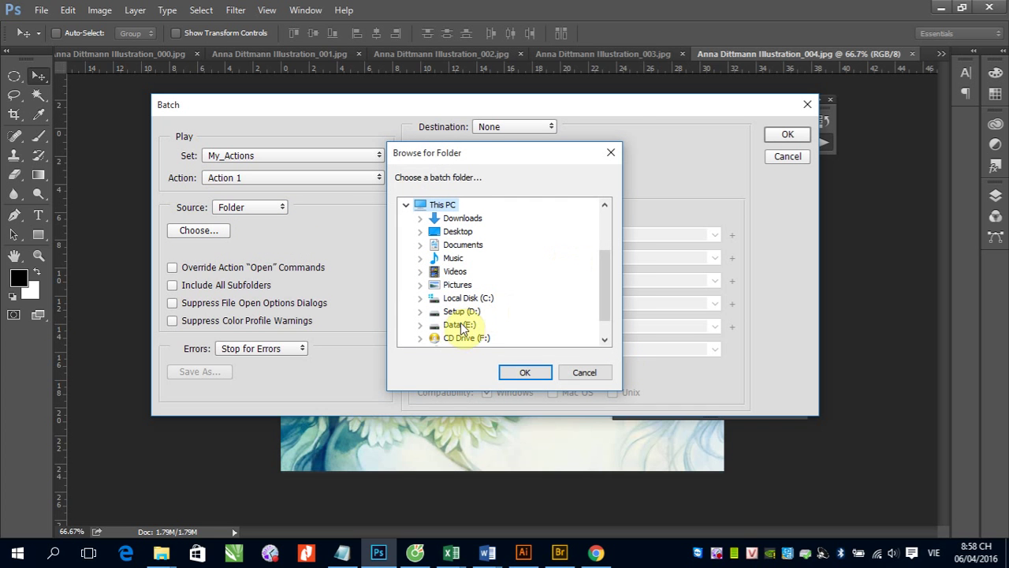
pyautogui.click(456, 324)
pyautogui.moveTo(606, 283); pyautogui.dragTo(606, 300)
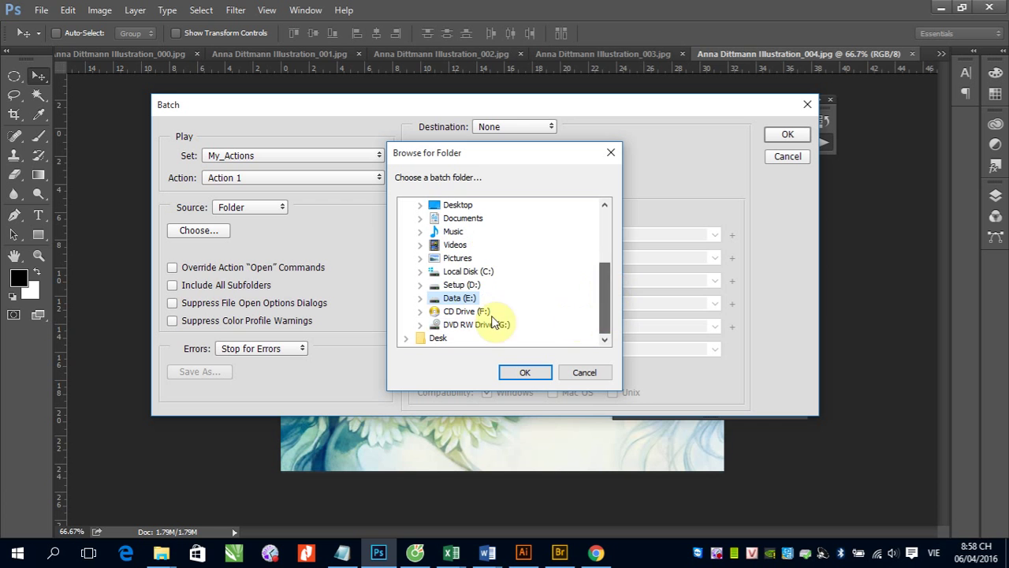
pyautogui.click(421, 304)
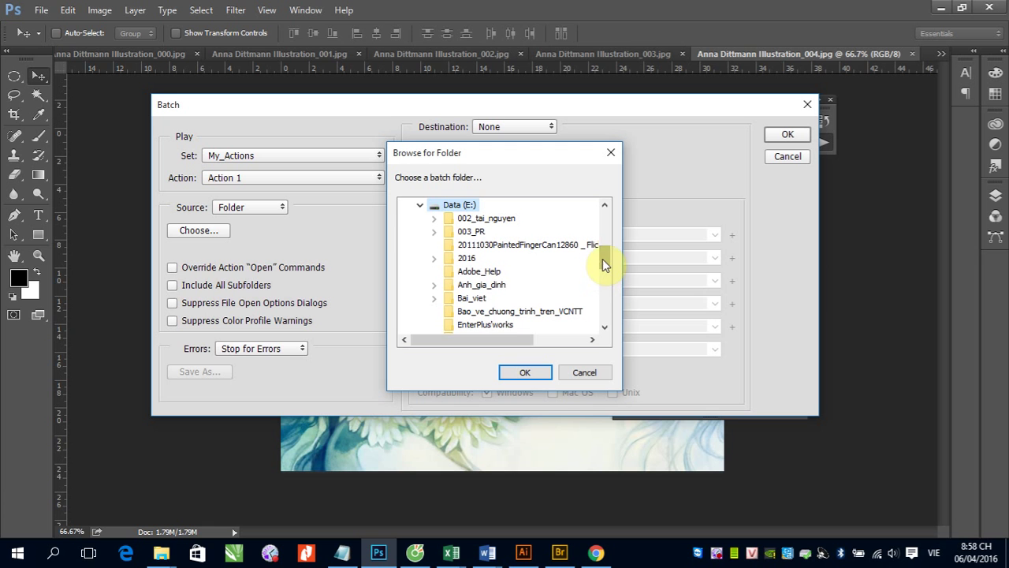
pyautogui.moveTo(604, 257); pyautogui.dragTo(601, 304)
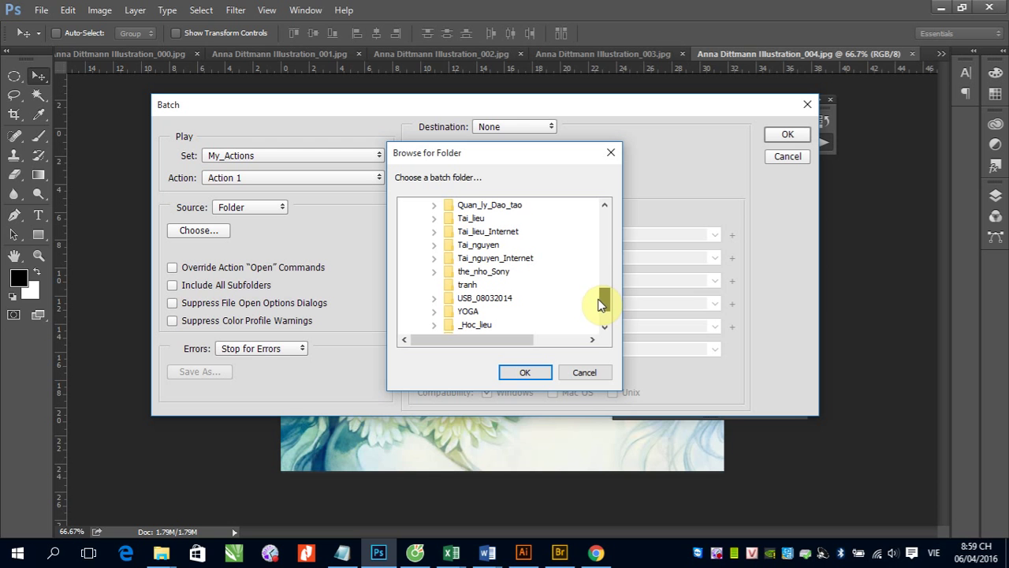
pyautogui.click(468, 285)
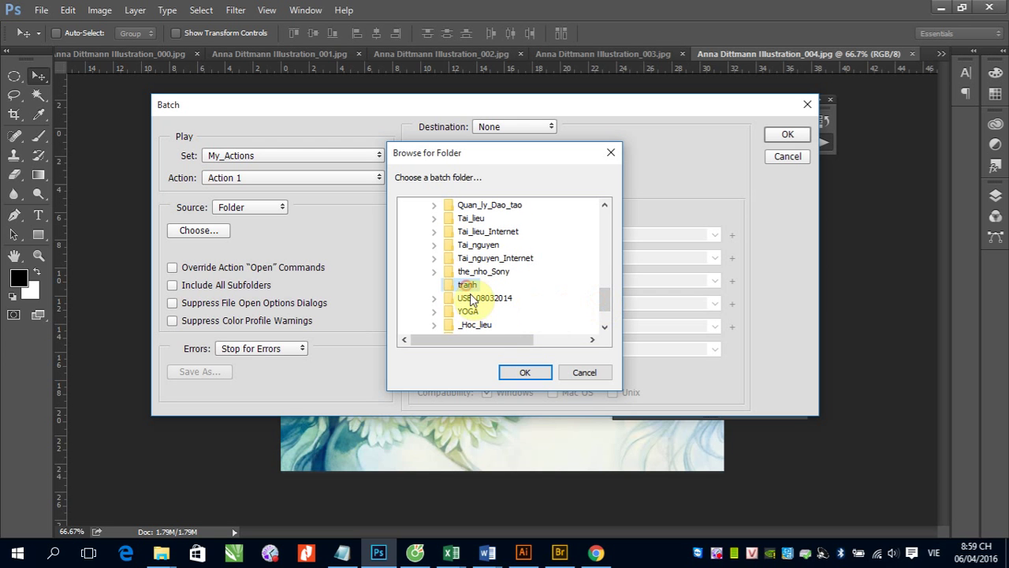
pyautogui.click(524, 373)
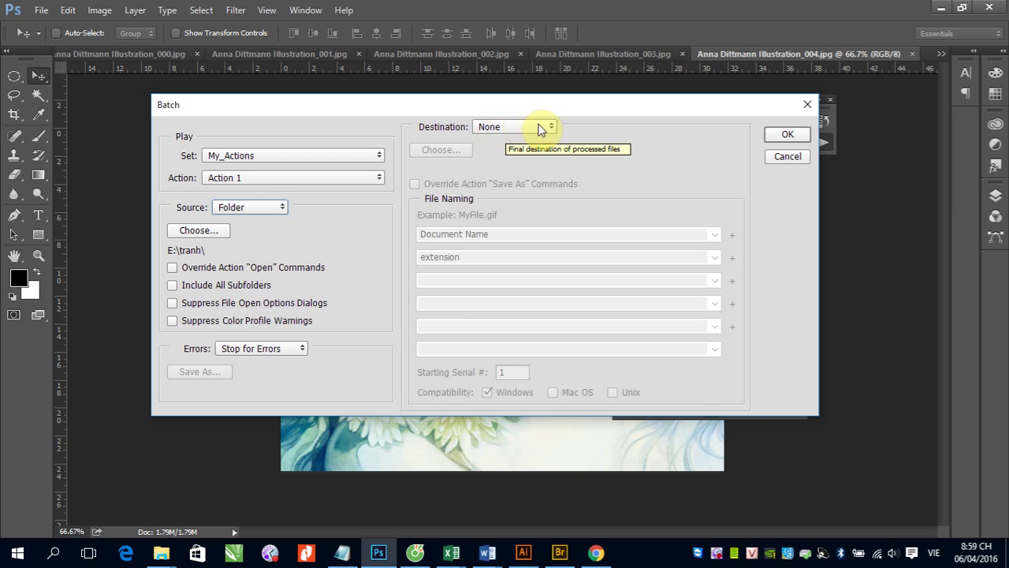
# - Set Destination to Folder and browse into This PC > Data (E:) > _Uploads
pyautogui.click(550, 127)
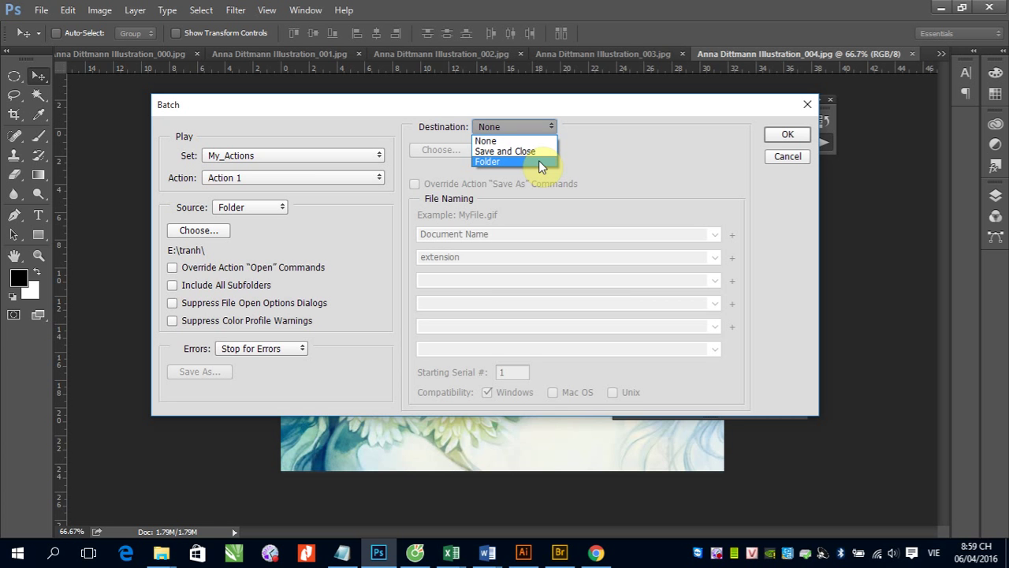
pyautogui.click(539, 160)
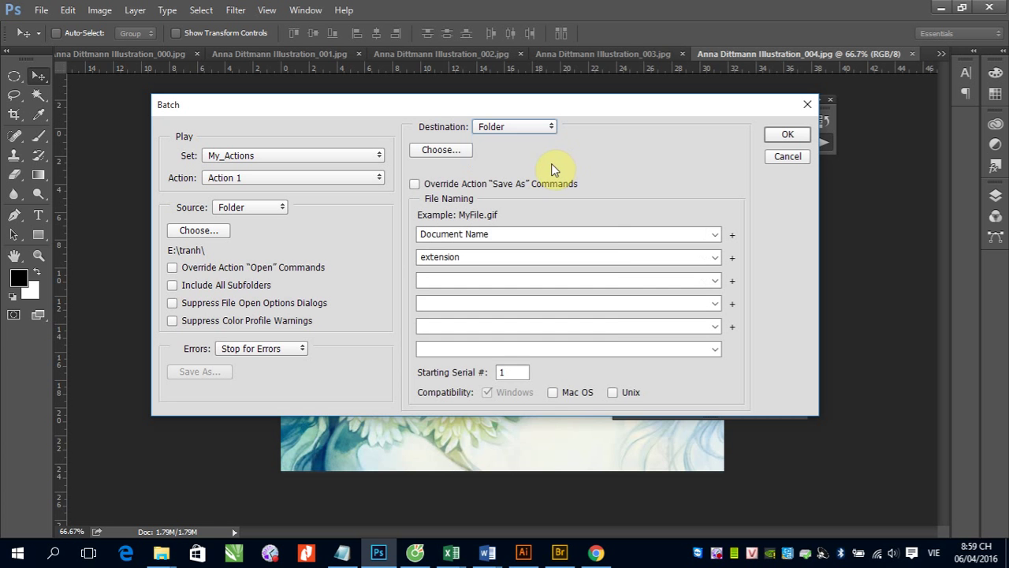
pyautogui.click(437, 150)
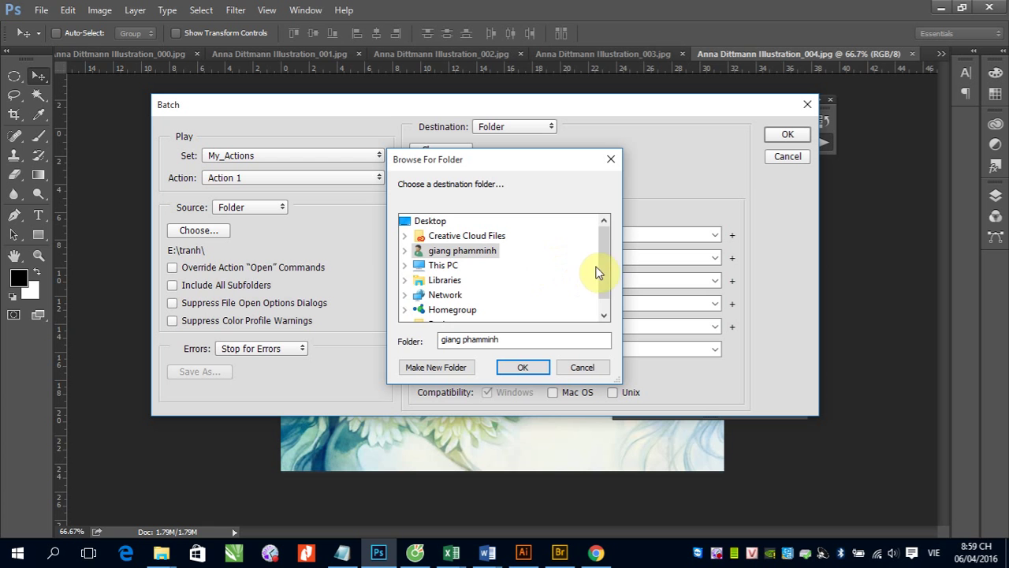
pyautogui.scroll(-1, 599, 284)
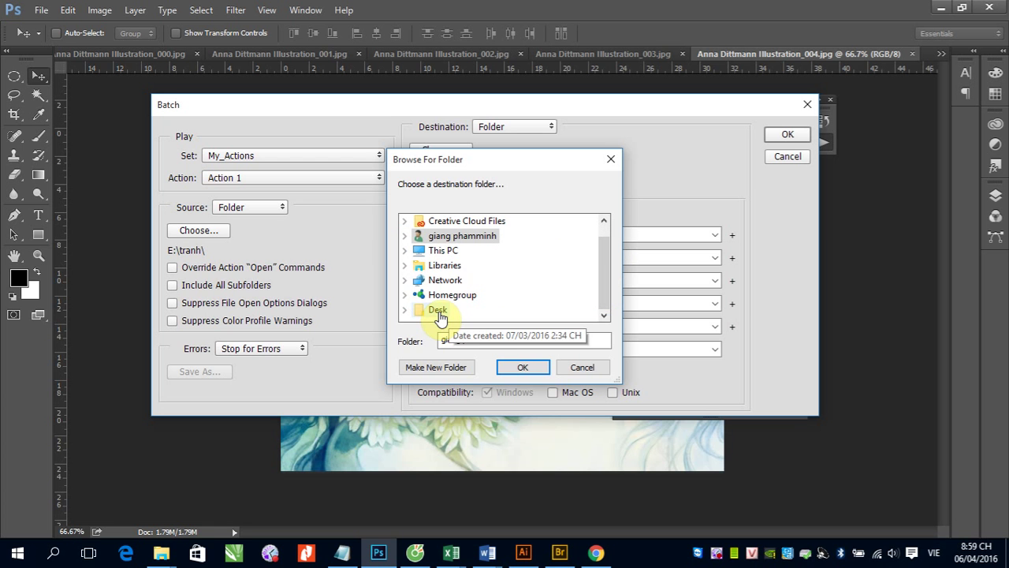
pyautogui.doubleClick(439, 251)
pyautogui.scroll(-3, 603, 276)
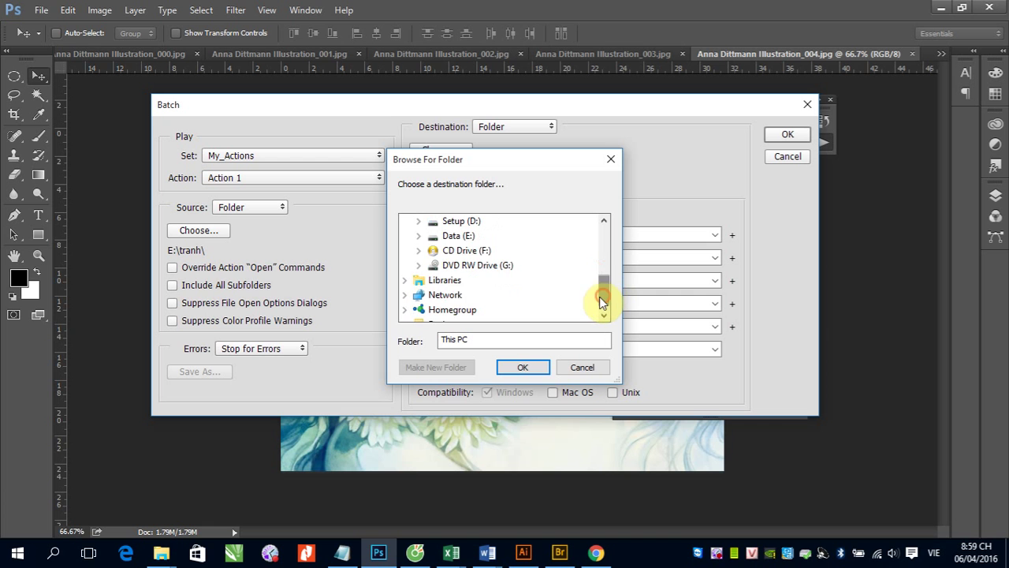
pyautogui.doubleClick(457, 236)
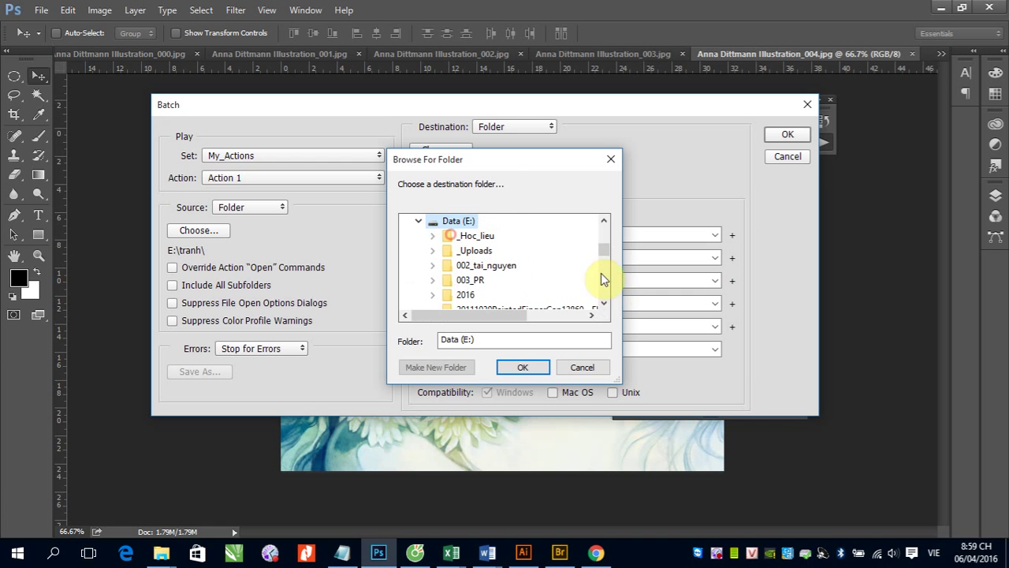
pyautogui.doubleClick(474, 252)
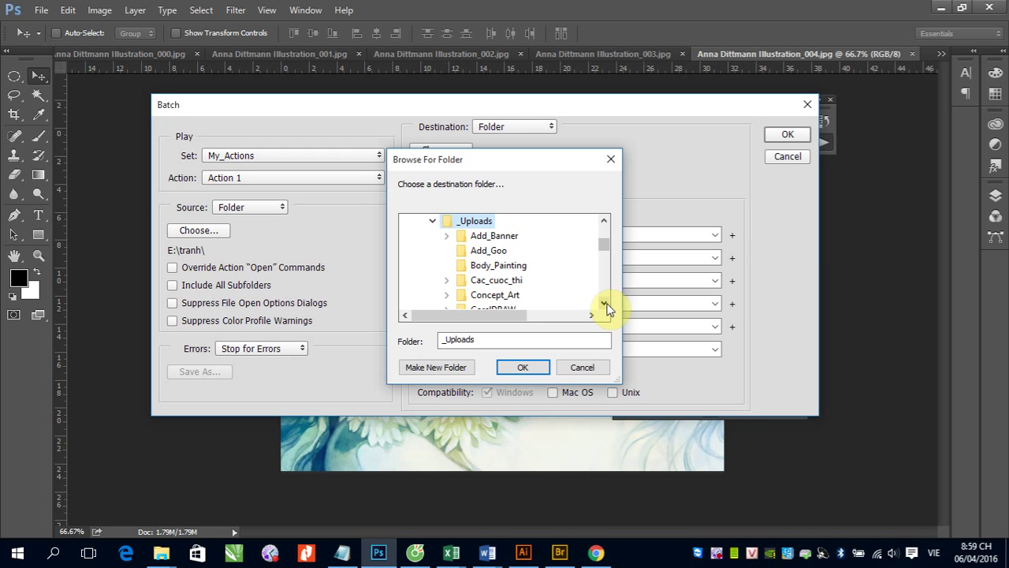
# - Choose New folder inside Concept_Art as the batch destination
pyautogui.click(604, 304)
pyautogui.doubleClick(496, 279)
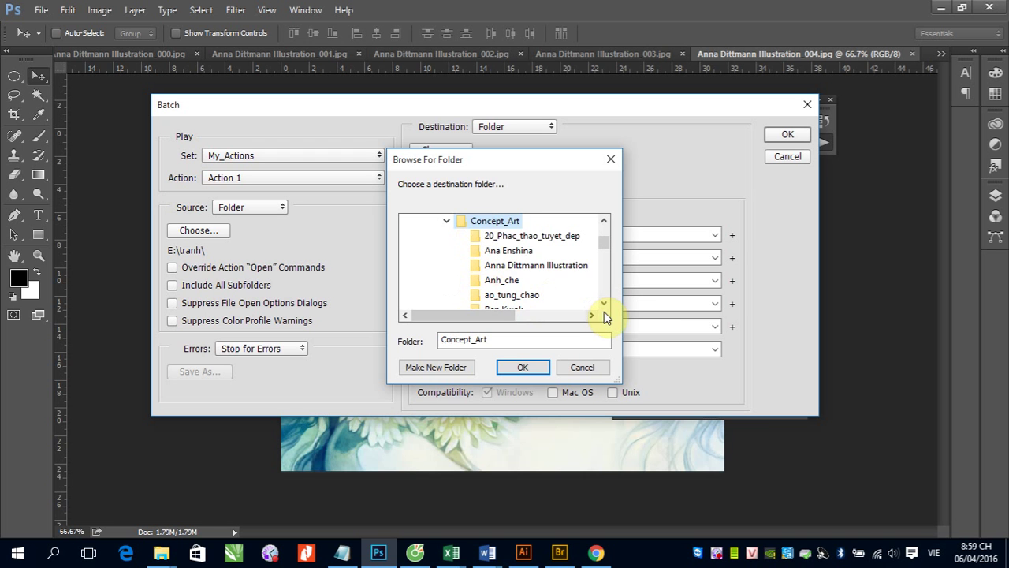
pyautogui.click(604, 304)
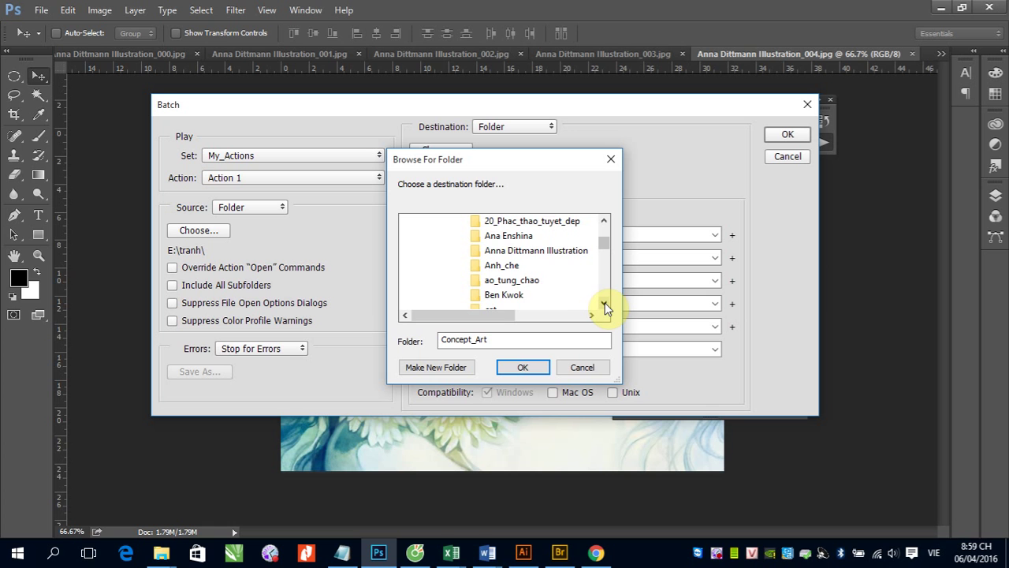
pyautogui.click(604, 304)
pyautogui.click(604, 305)
pyautogui.click(604, 304)
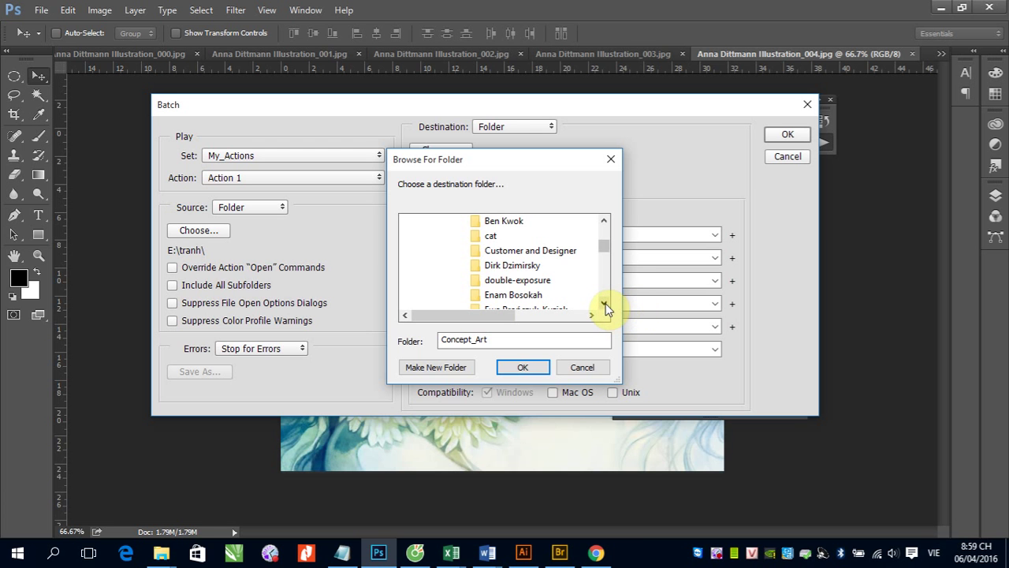
pyautogui.moveTo(604, 247)
pyautogui.mouseDown()
pyautogui.moveTo(604, 235)
pyautogui.moveTo(611, 253)
pyautogui.mouseUp()
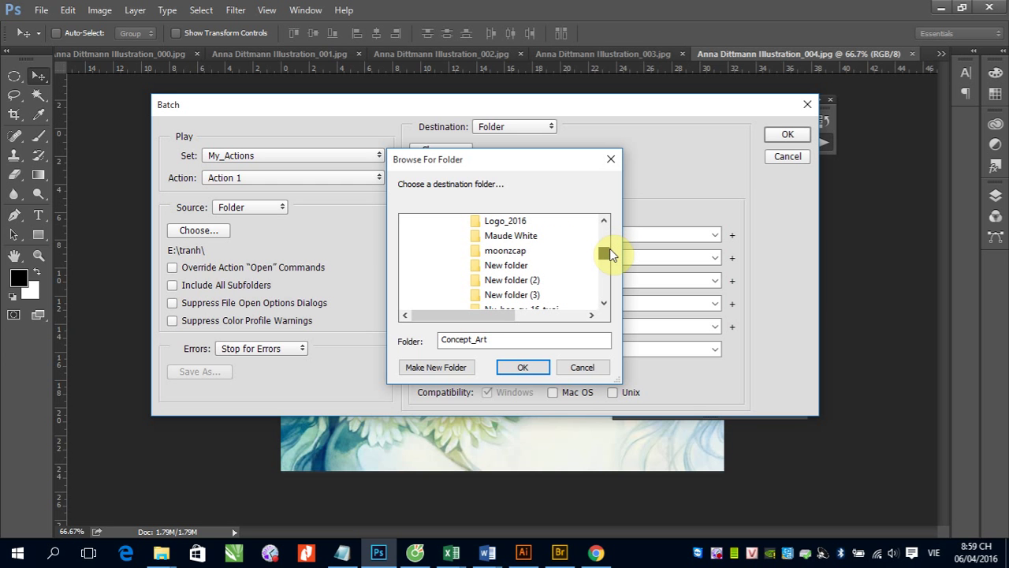
pyautogui.click(521, 266)
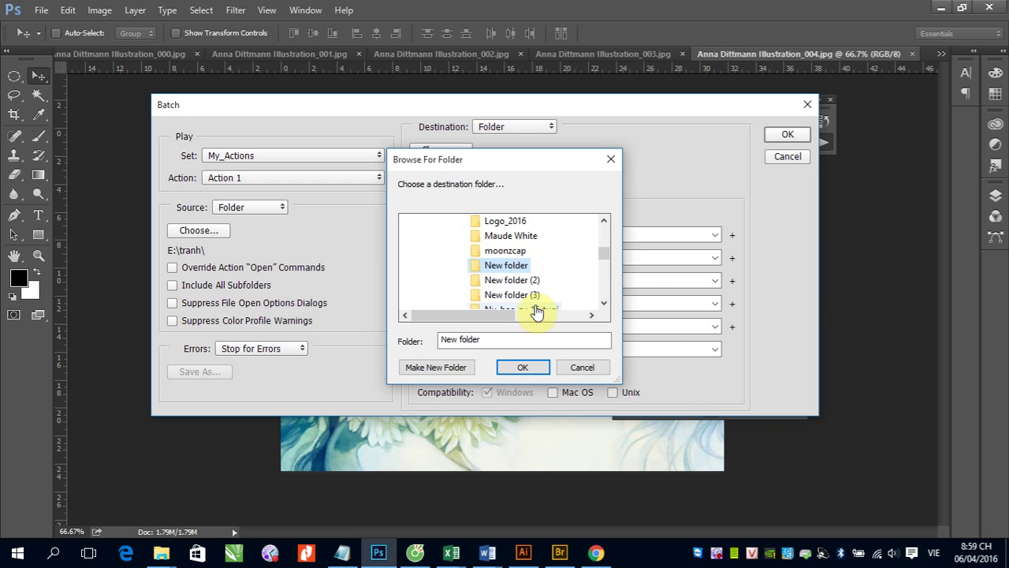
pyautogui.click(530, 368)
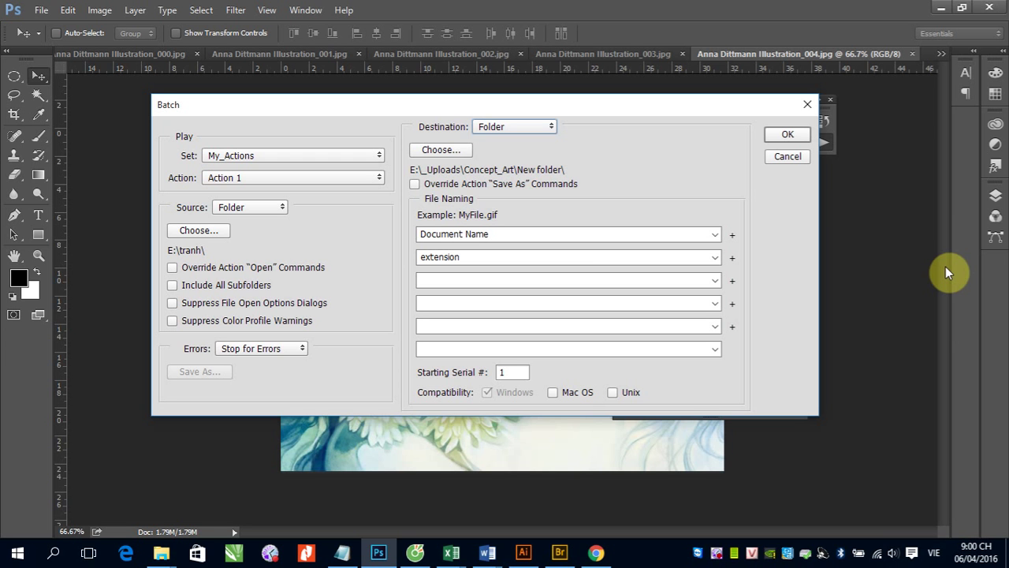
# - Tick Override Action "Save As" Commands in the Batch dialog
pyautogui.click(416, 184)
# - Cancel the batch, delete Action 1 from My_Actions, and dismiss the New Action dialog
pyautogui.click(526, 230)
pyautogui.click(789, 156)
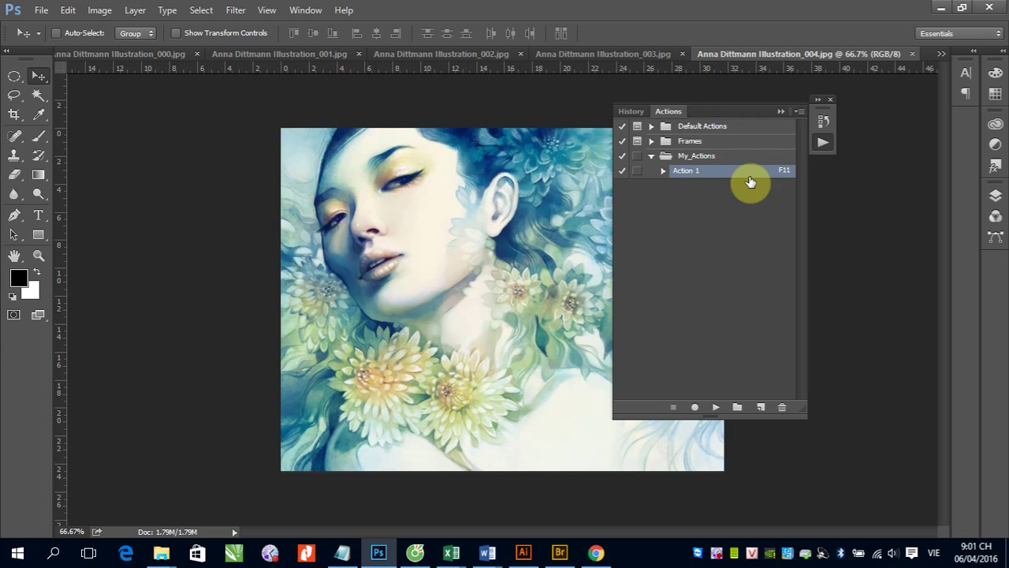
pyautogui.moveTo(750, 170); pyautogui.dragTo(779, 407)
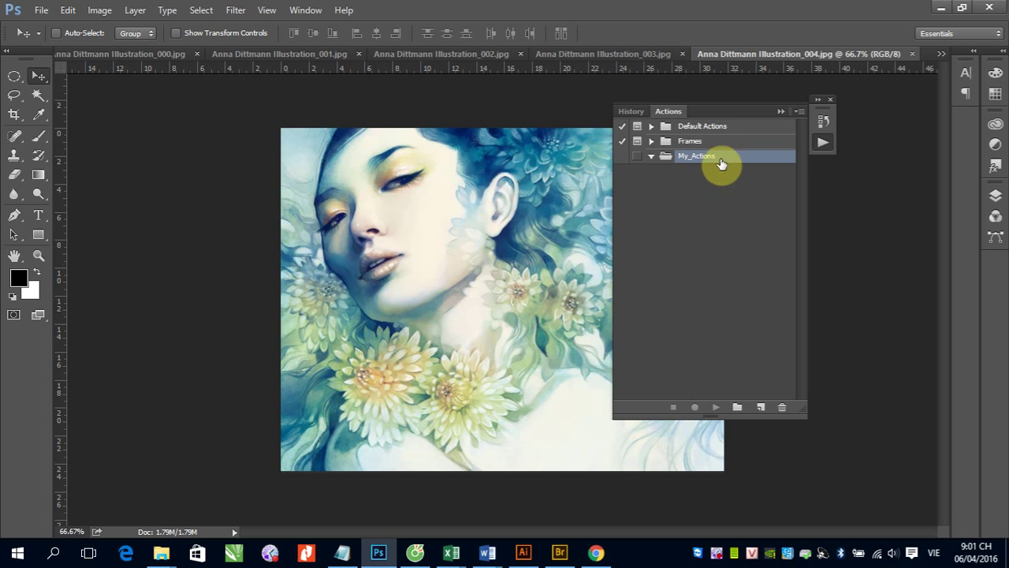
pyautogui.click(760, 407)
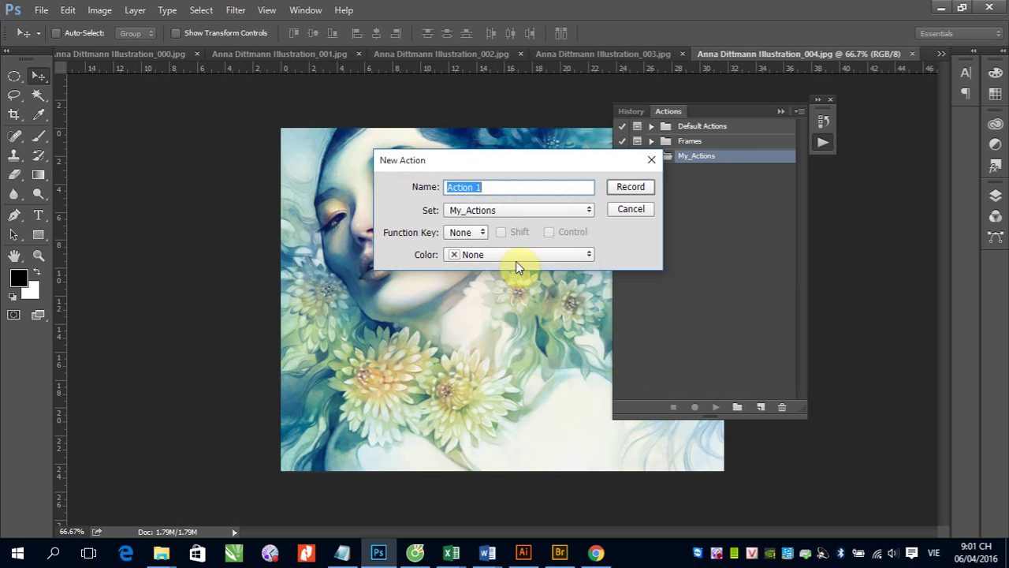
pyautogui.click(650, 213)
# - Minimize Photoshop and the browser, and create a desktop folder named Ket_qua
pyautogui.click(939, 8)
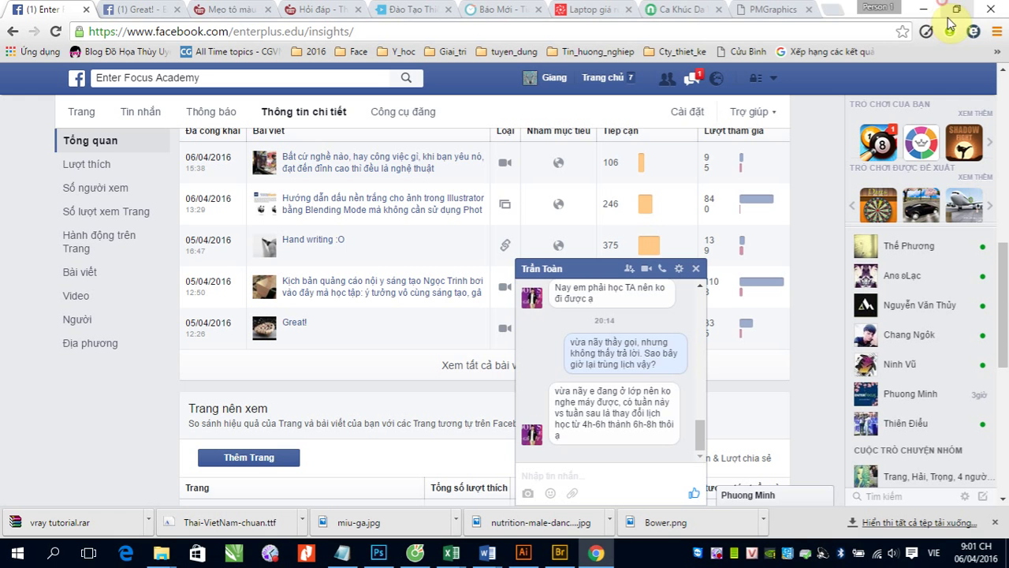
pyautogui.click(928, 10)
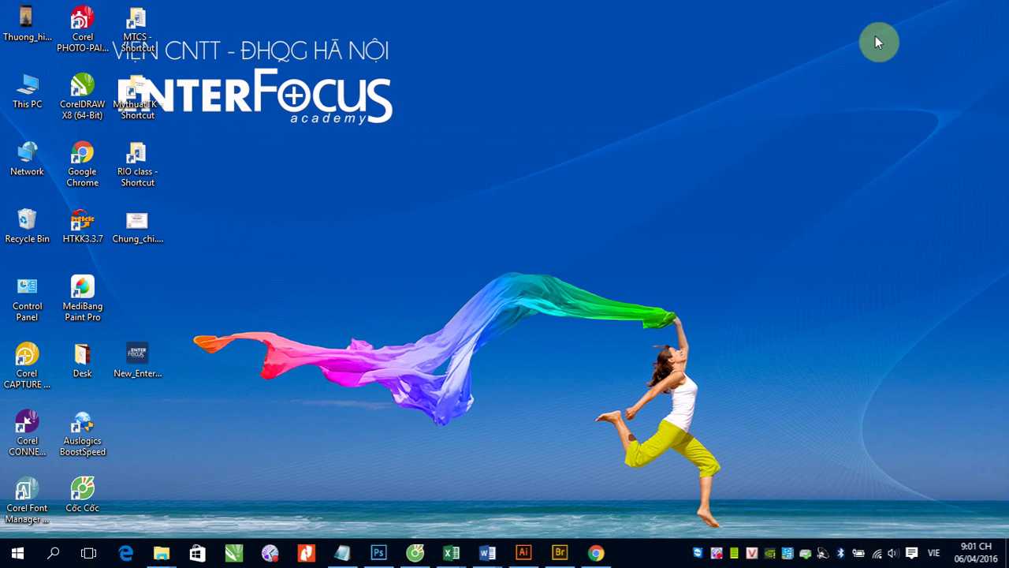
pyautogui.rightClick(250, 271)
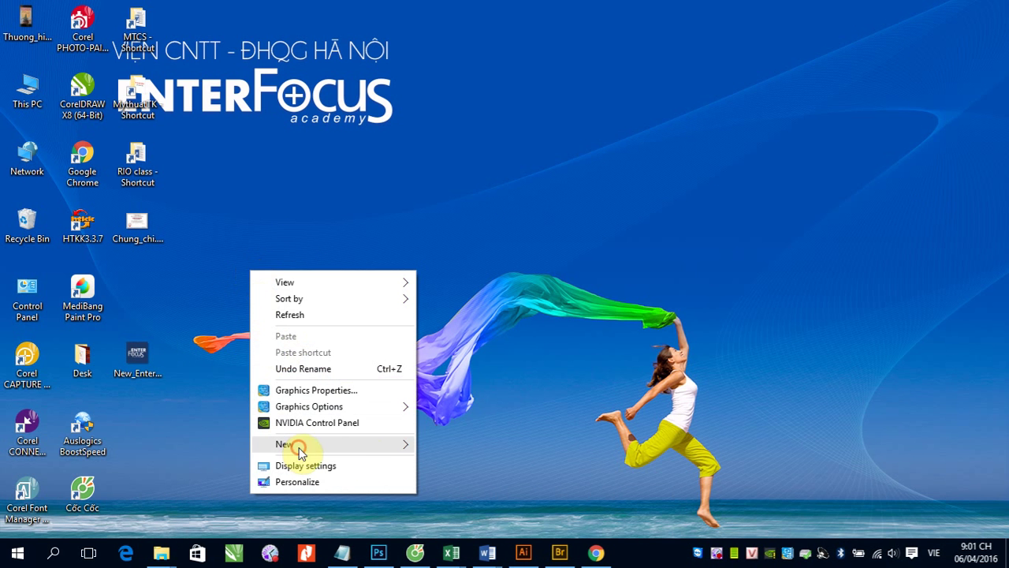
pyautogui.moveTo(331, 444)
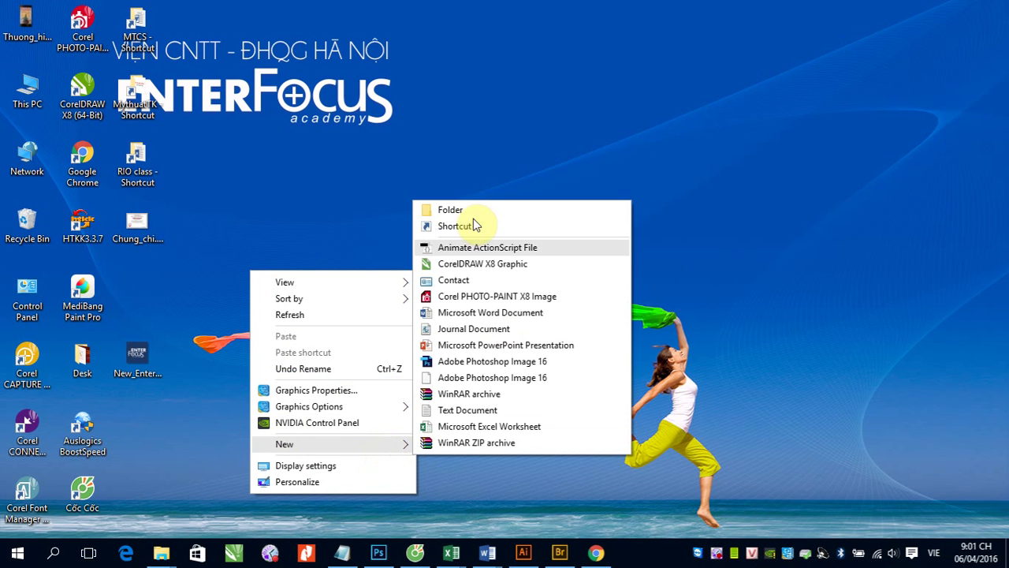
pyautogui.click(436, 207)
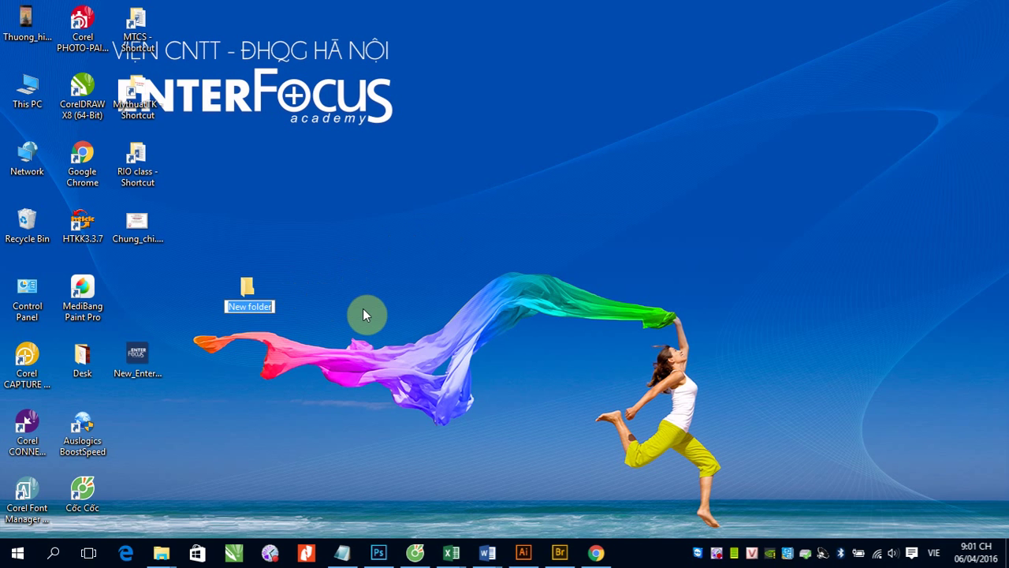
pyautogui.write('K')
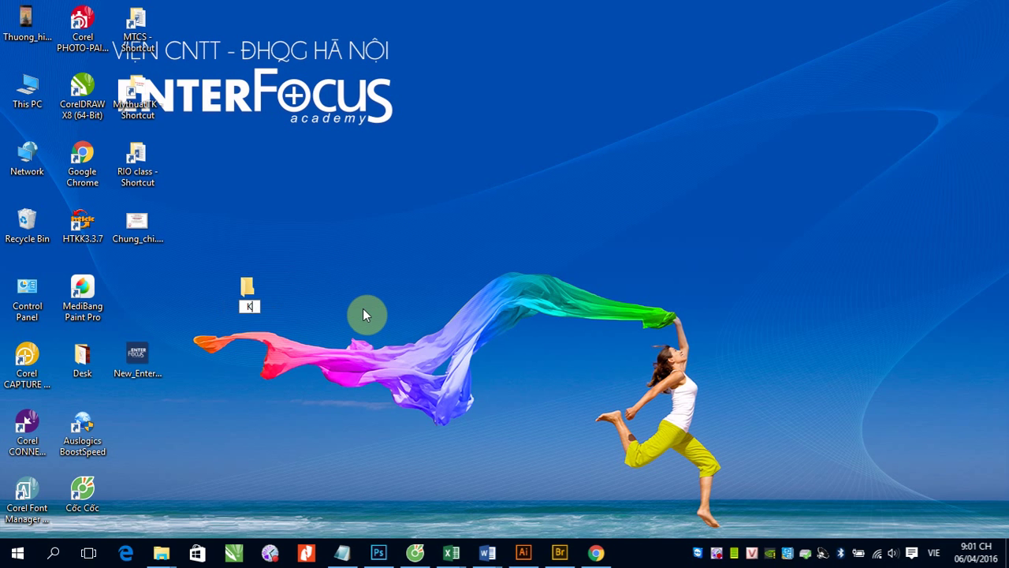
pyautogui.write('et_')
pyautogui.write('qua')
# - Create a second desktop folder named Anh_goc
pyautogui.rightClick(335, 201)
pyautogui.moveTo(418, 373)
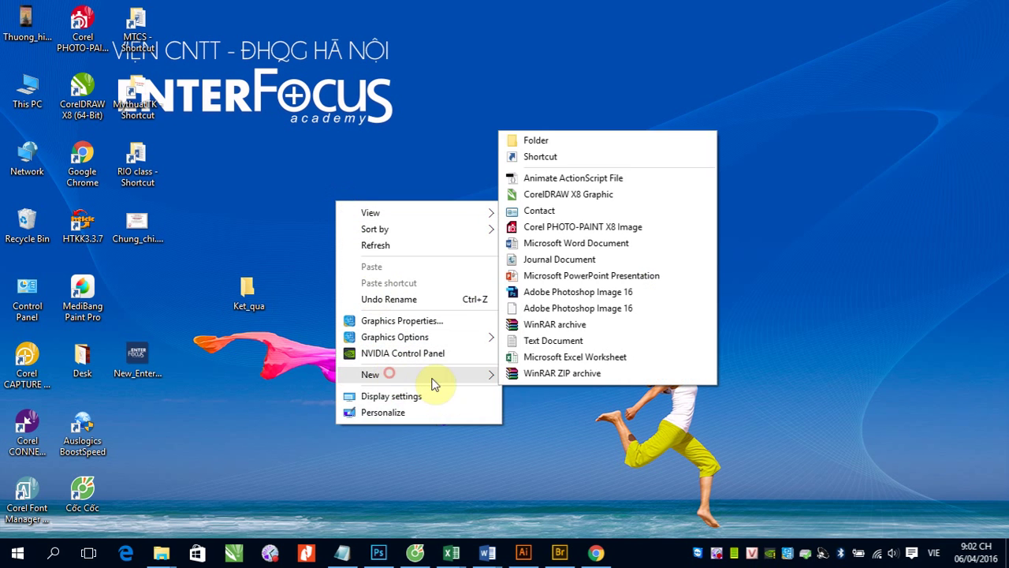
pyautogui.click(539, 140)
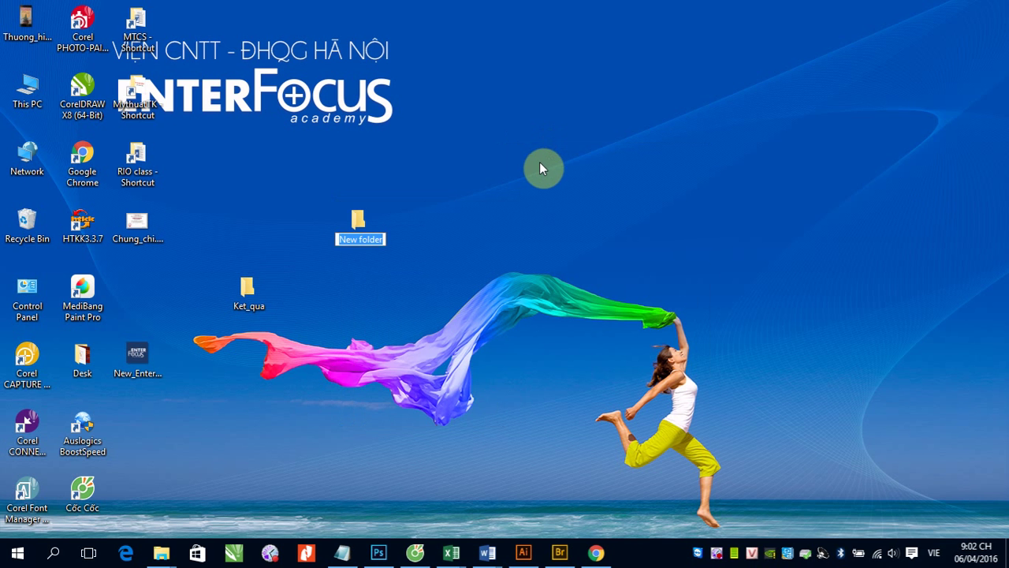
pyautogui.write('Anh_goc')
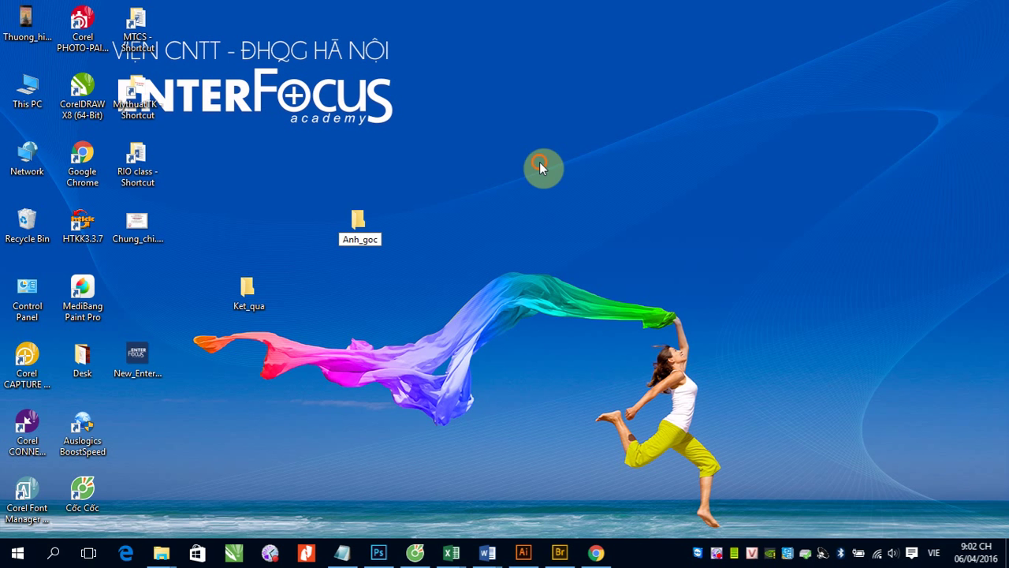
pyautogui.press('Return')
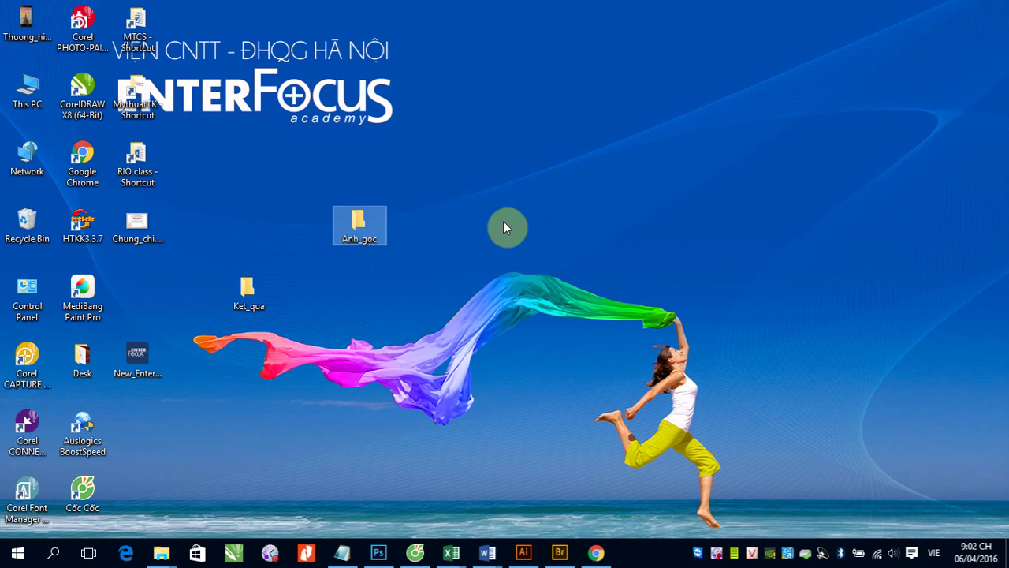
# - Copy images 000–010 from E:\_Uploads\Concept_Art\Anna Dittmann Illustration
pyautogui.doubleClick(36, 88)
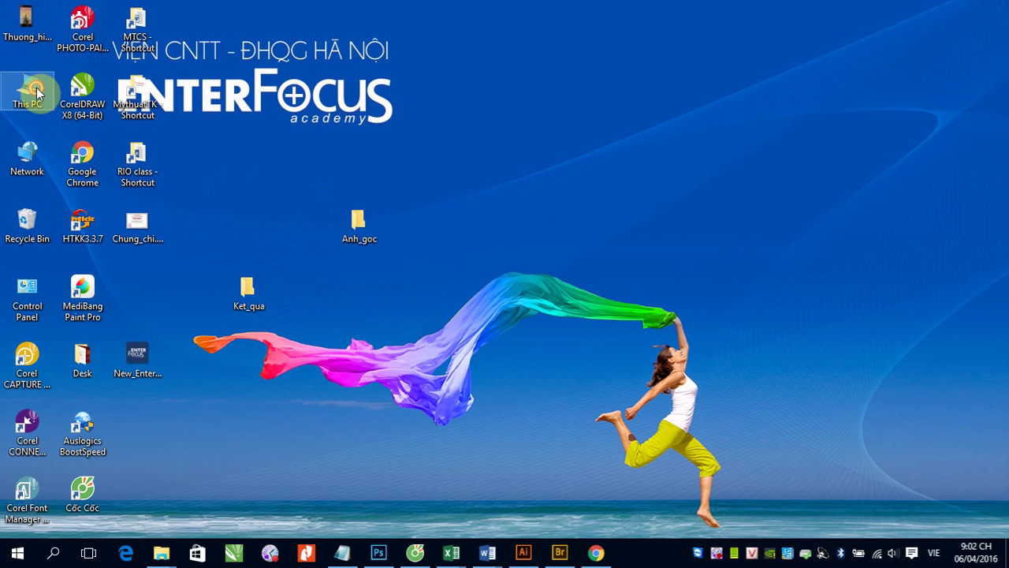
pyautogui.scroll(1, 482, 196)
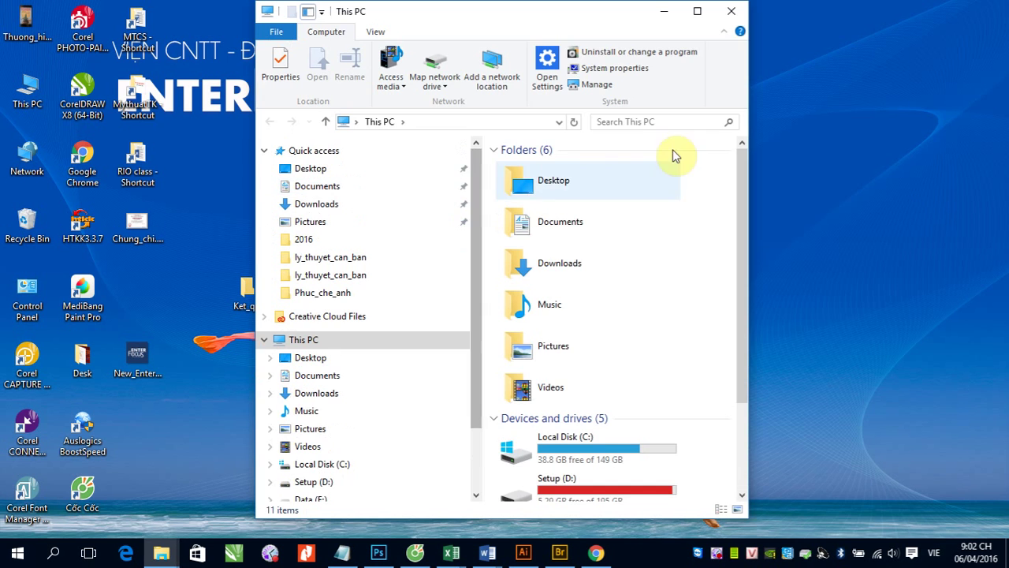
pyautogui.click(697, 11)
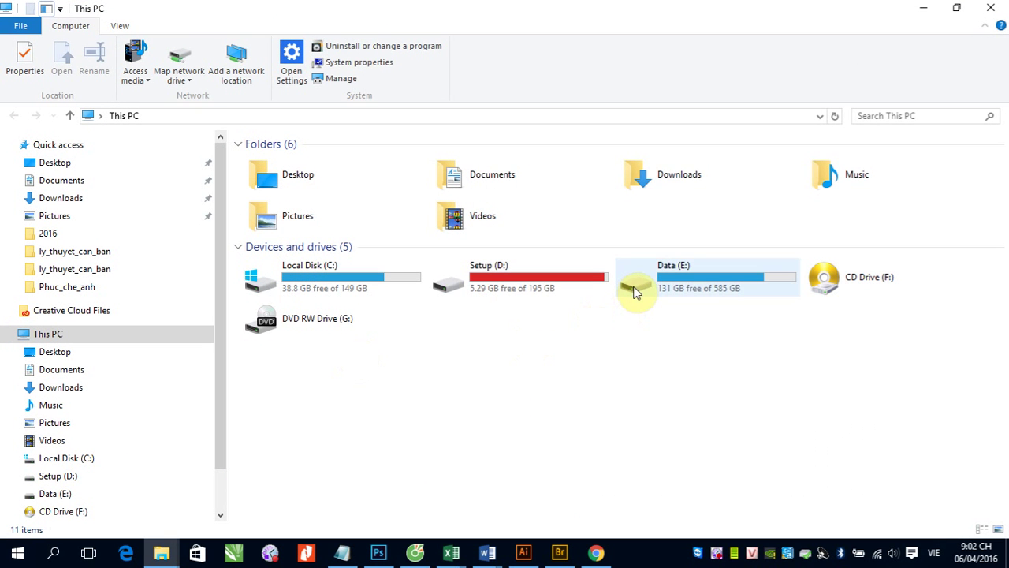
pyautogui.doubleClick(637, 290)
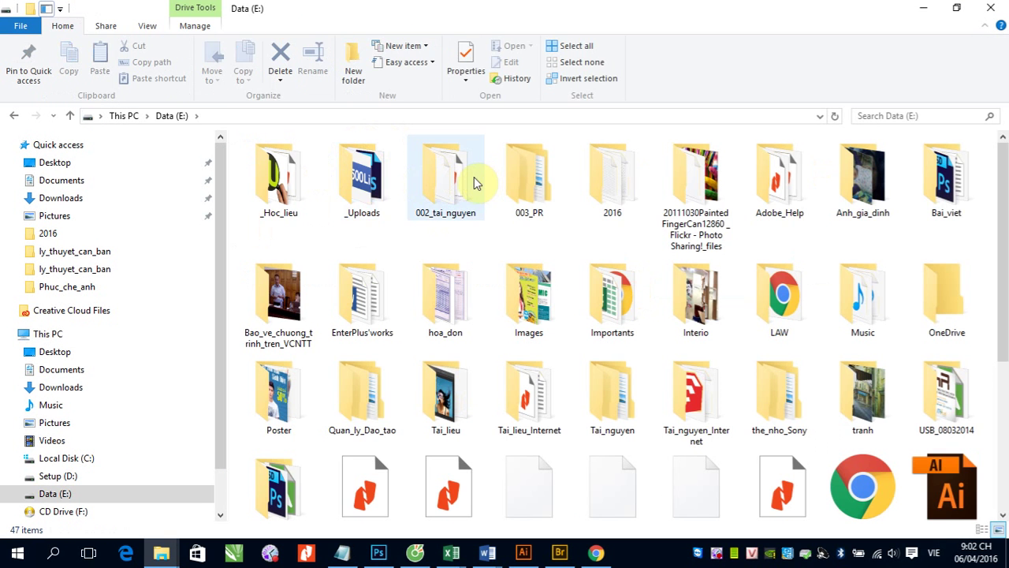
pyautogui.doubleClick(362, 178)
pyautogui.doubleClick(603, 197)
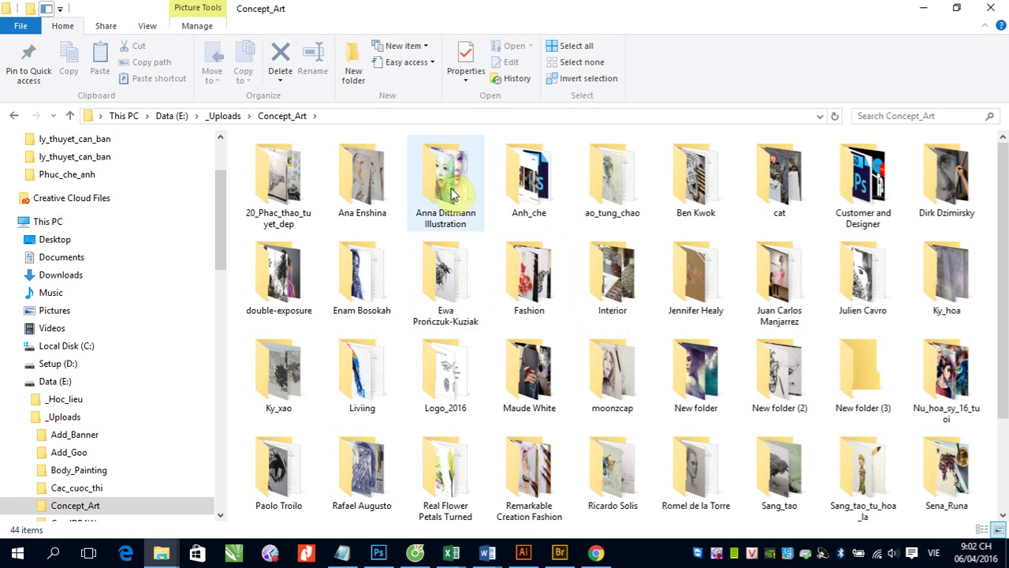
pyautogui.doubleClick(451, 190)
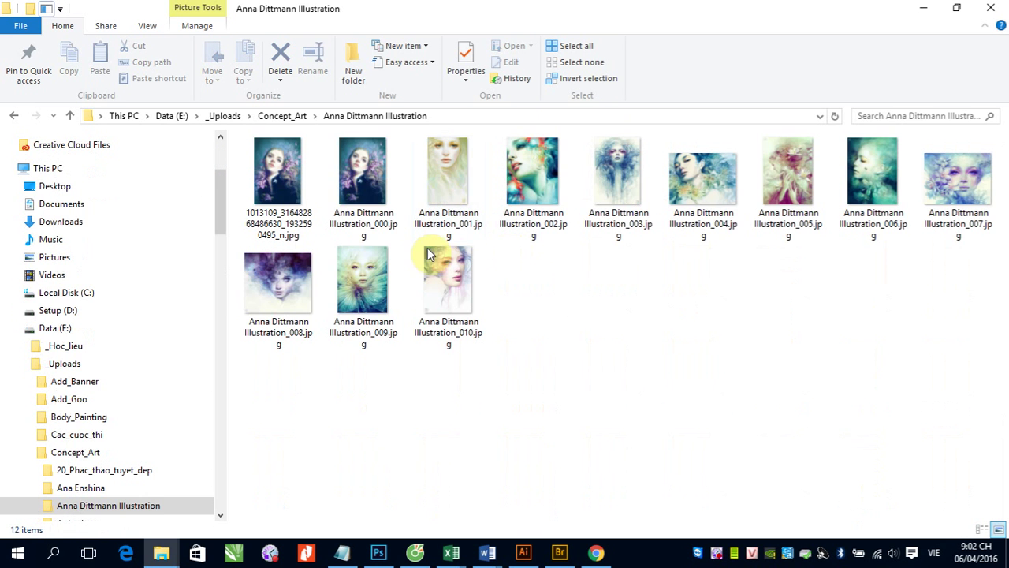
pyautogui.click(361, 175)
pyautogui.keyDown('shift'); pyautogui.click(469, 312); pyautogui.keyUp('shift')
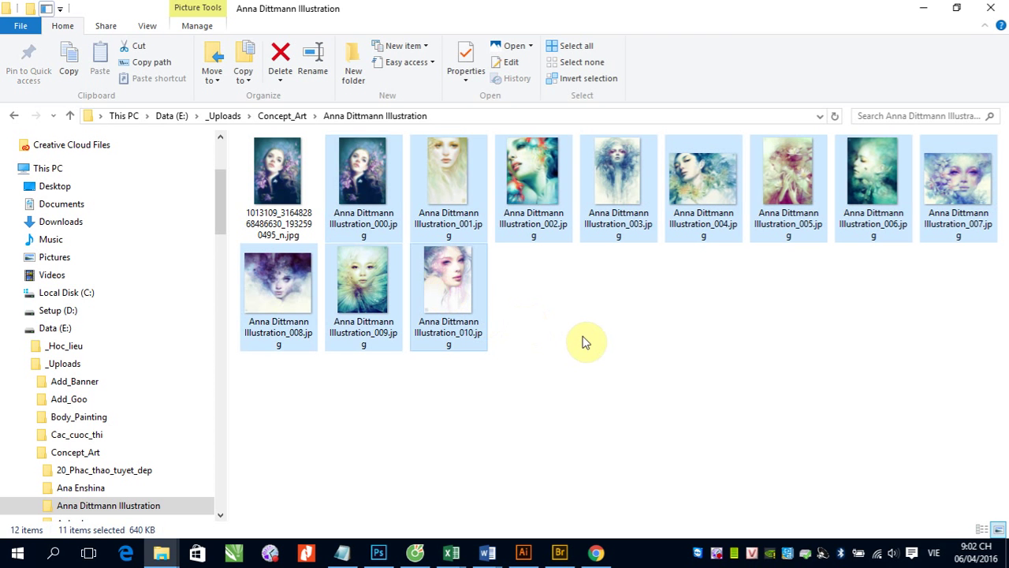
pyautogui.hotkey('ctrl', 'c')
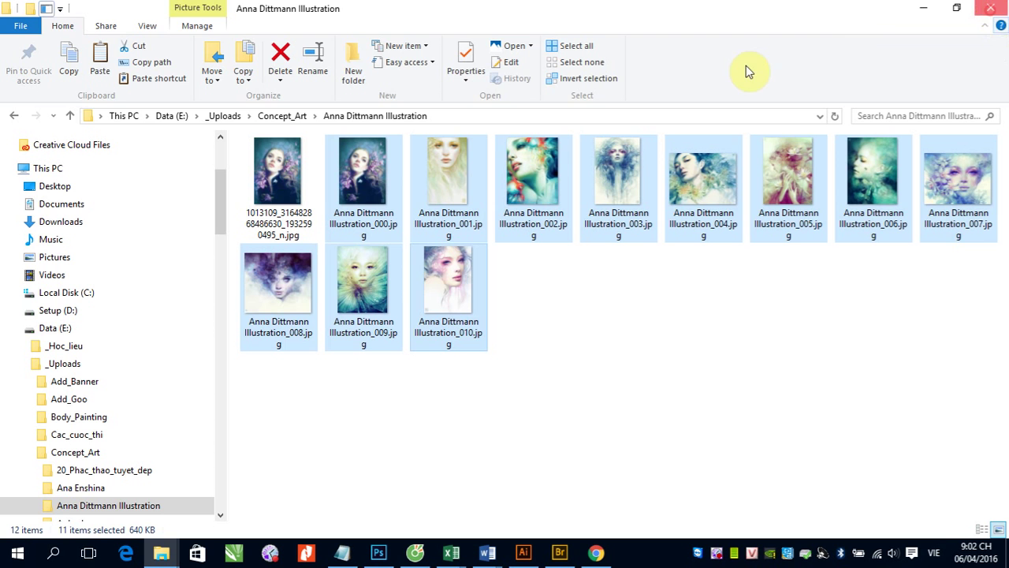
# - Paste the eleven images into Anh_goc and check that Ket_qua is still empty
pyautogui.press('super+d')
pyautogui.doubleClick(359, 217)
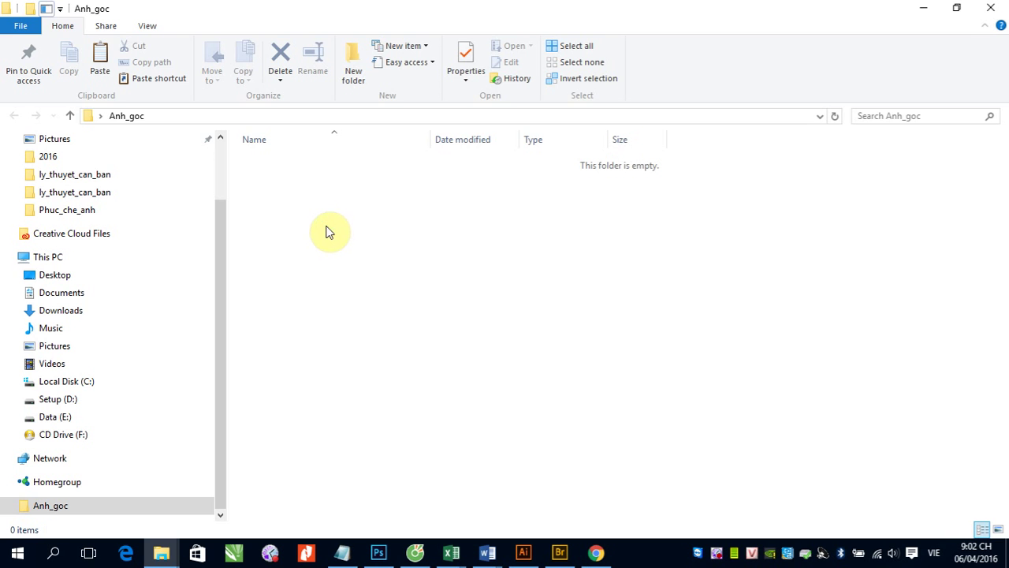
pyautogui.rightClick(329, 224)
pyautogui.click(401, 328)
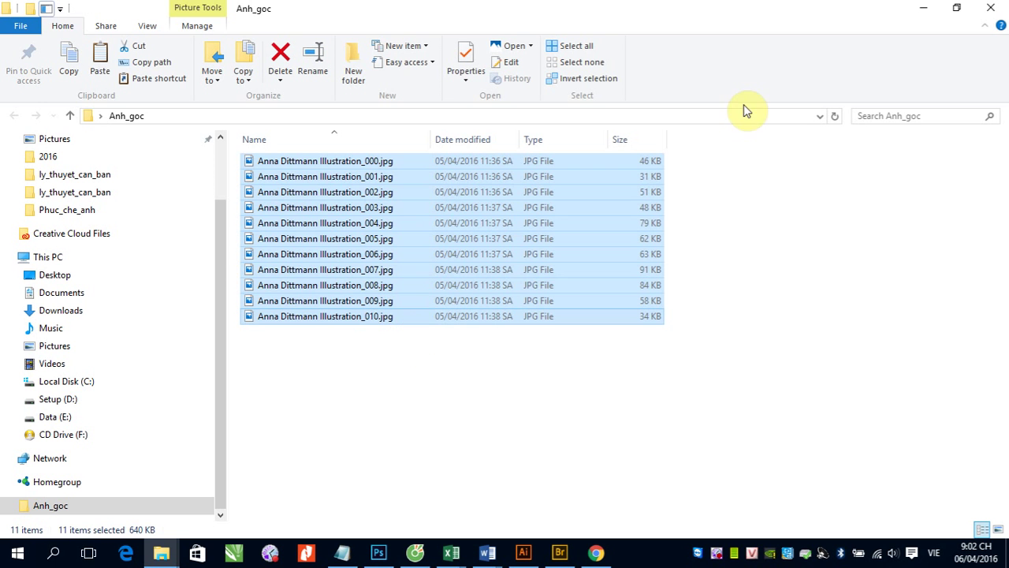
pyautogui.click(990, 11)
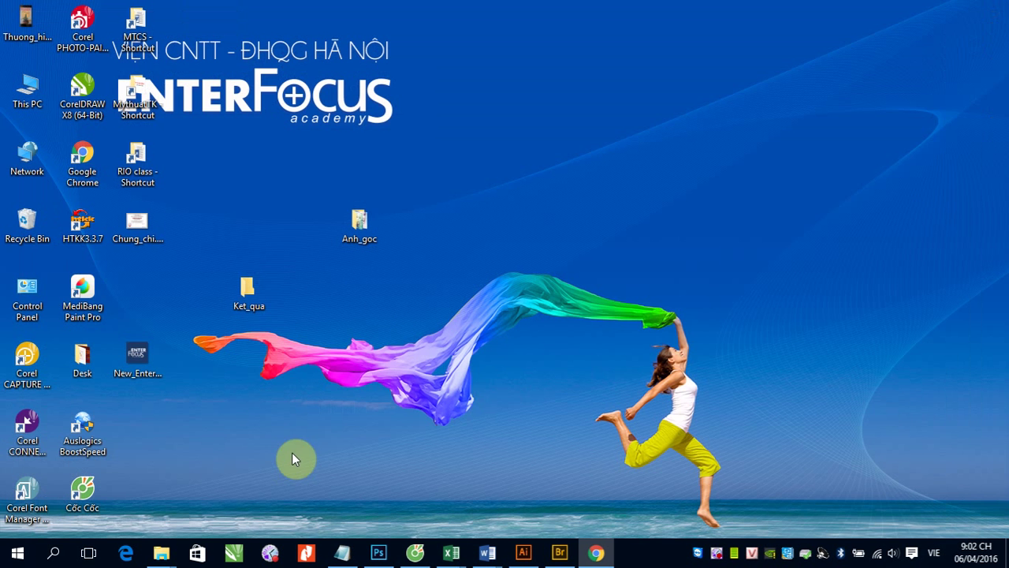
pyautogui.doubleClick(250, 296)
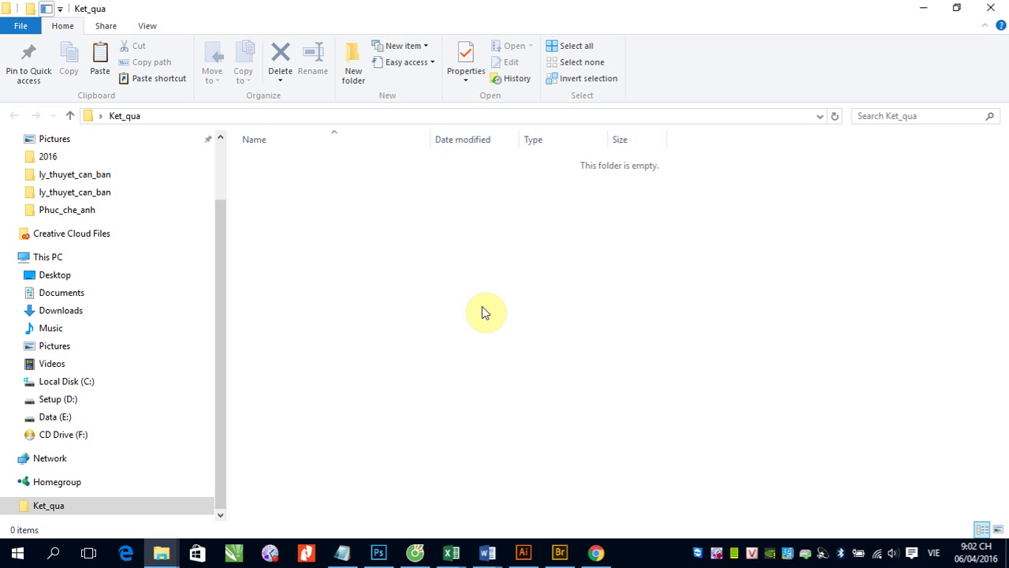
pyautogui.click(987, 9)
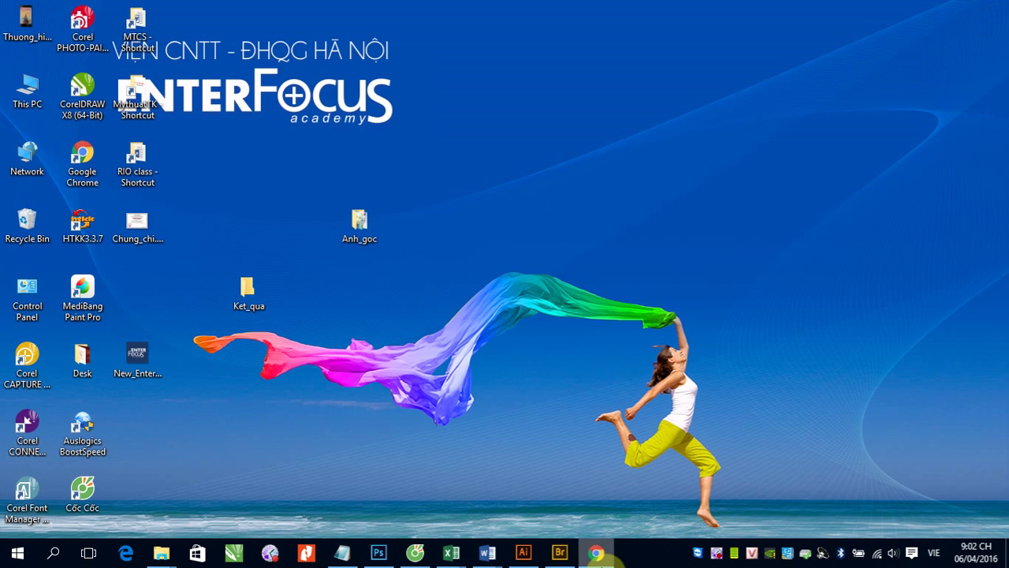
# - Start recording a new Action 1 in My_Actions and convert the image to CMYK
pyautogui.click(381, 553)
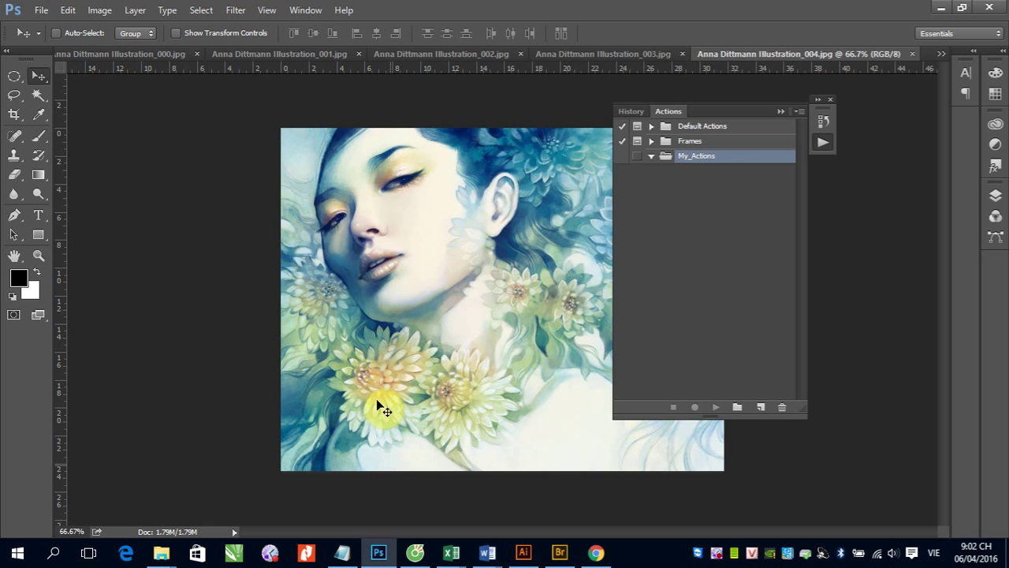
pyautogui.click(762, 409)
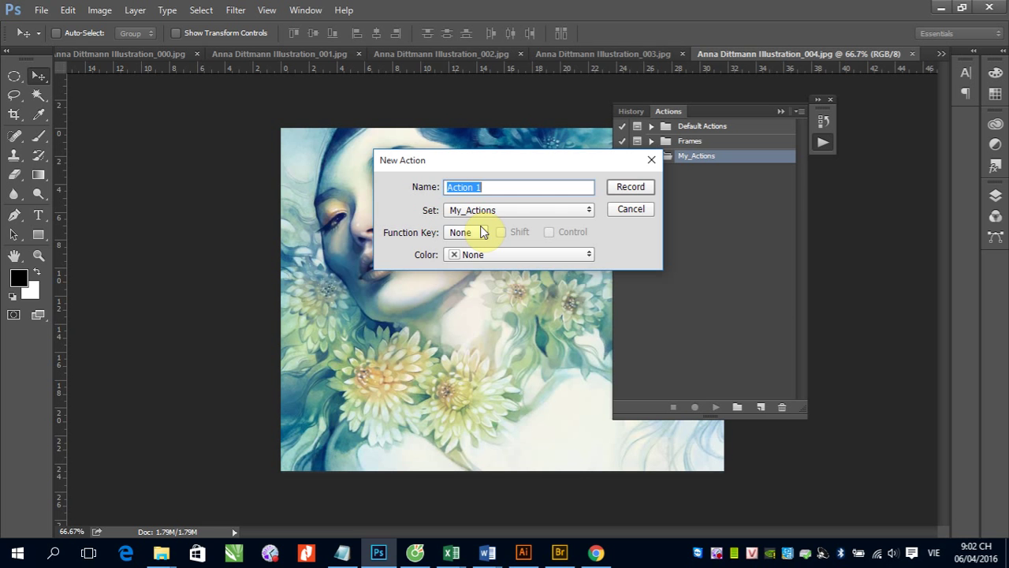
pyautogui.click(631, 187)
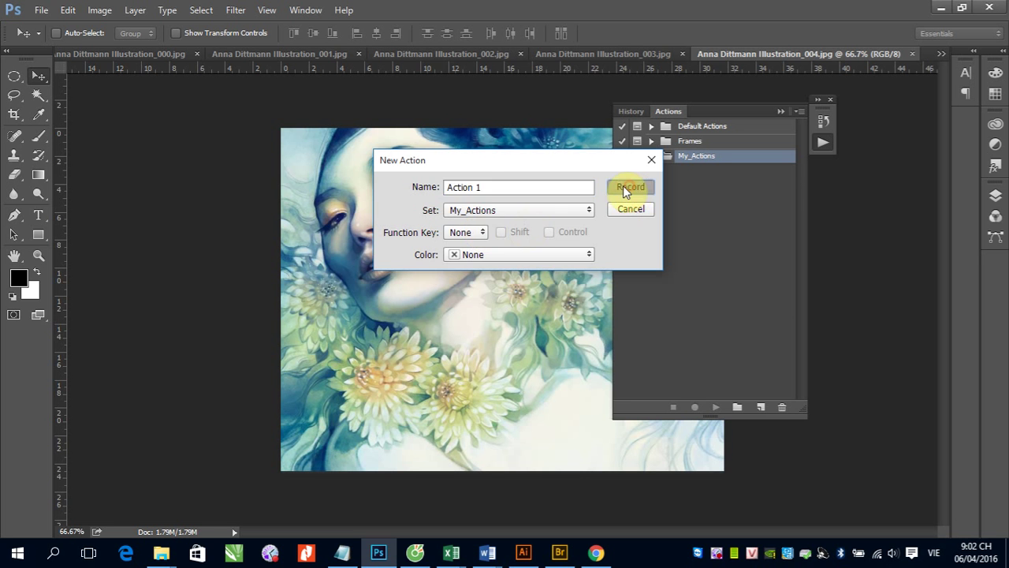
pyautogui.click(99, 11)
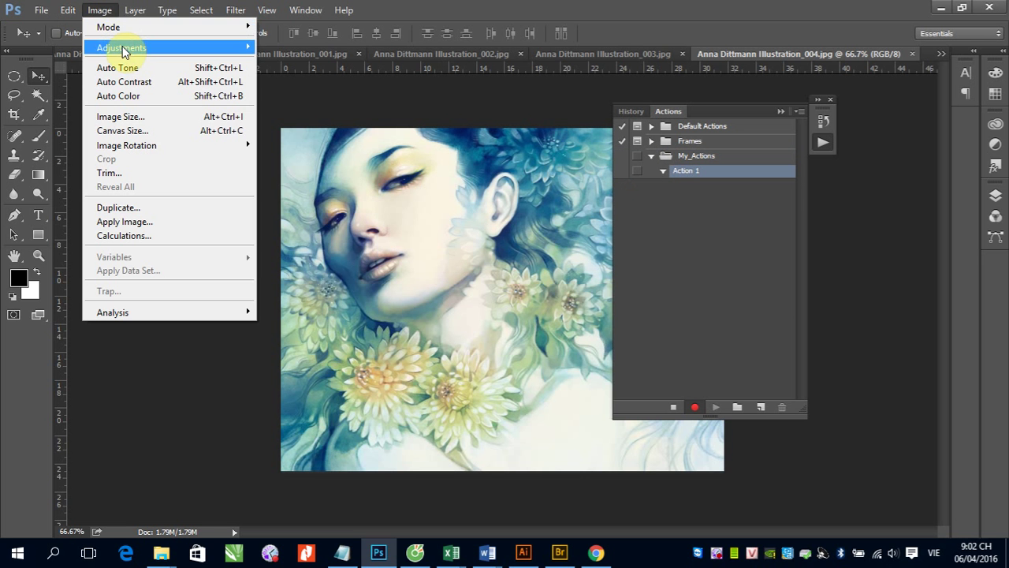
pyautogui.moveTo(108, 27)
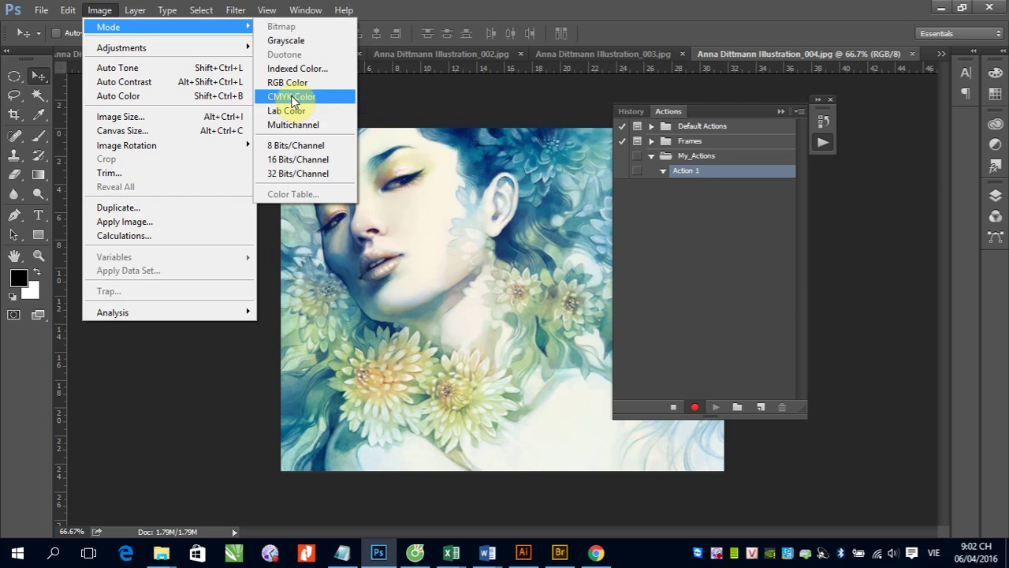
pyautogui.click(291, 97)
pyautogui.click(520, 242)
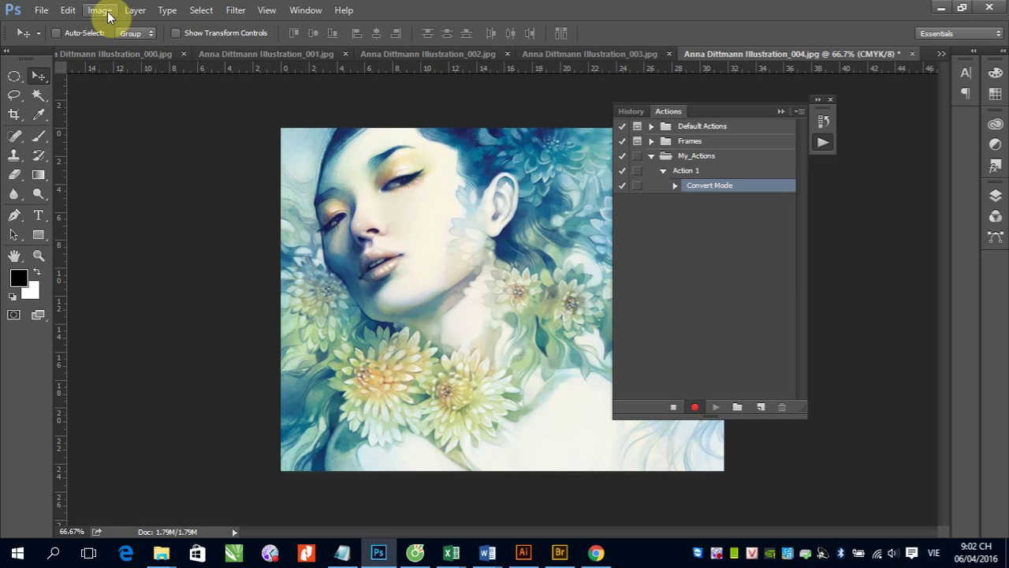
# - Set the image resolution to 300 pixels/inch
pyautogui.click(100, 10)
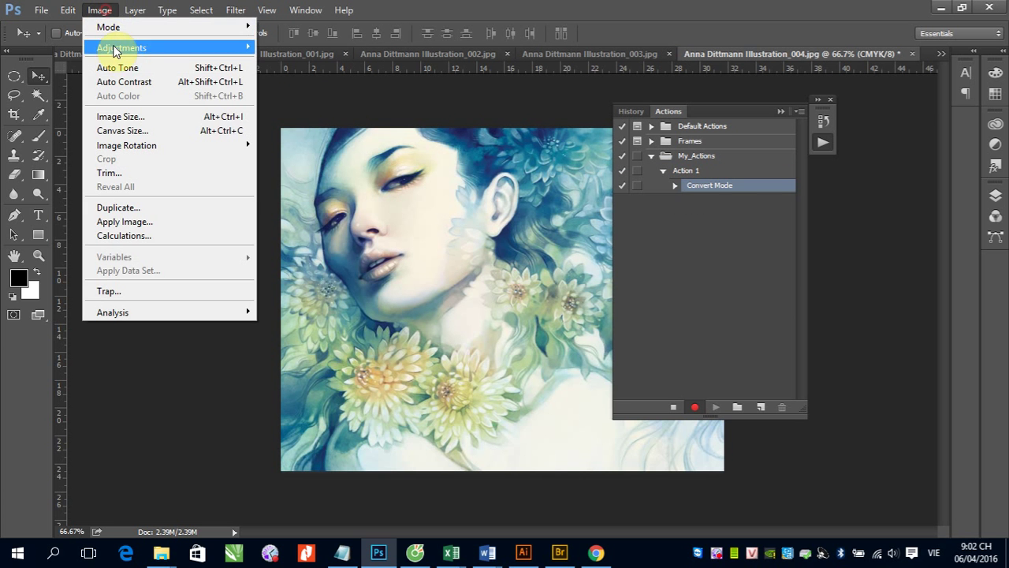
pyautogui.click(126, 116)
pyautogui.doubleClick(591, 241)
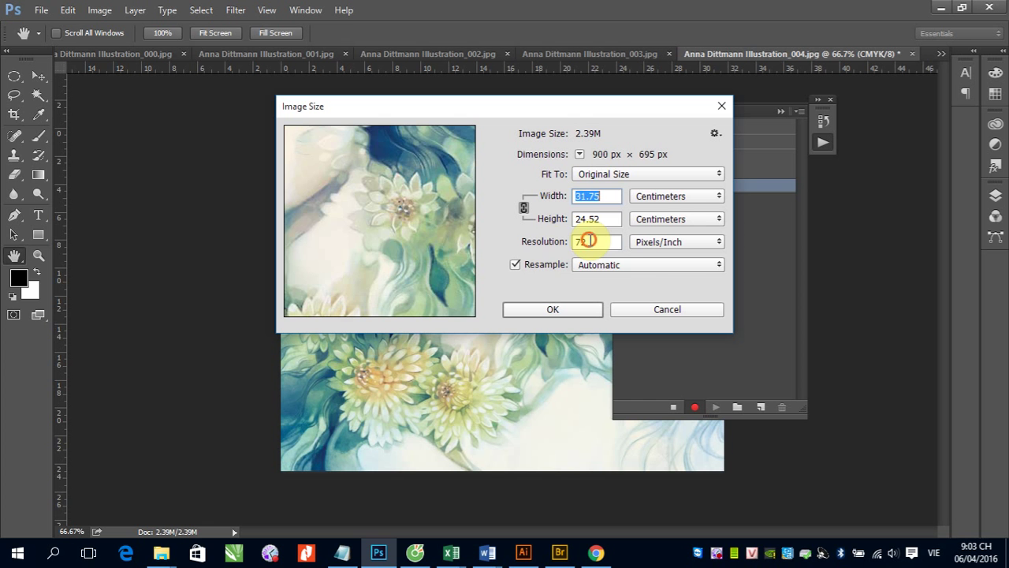
pyautogui.write('300')
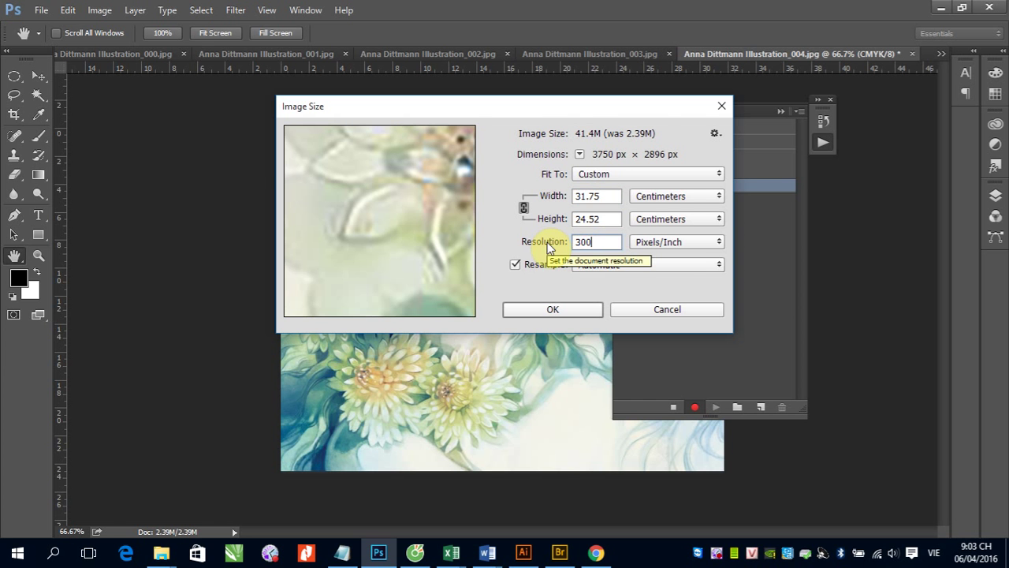
pyautogui.click(569, 310)
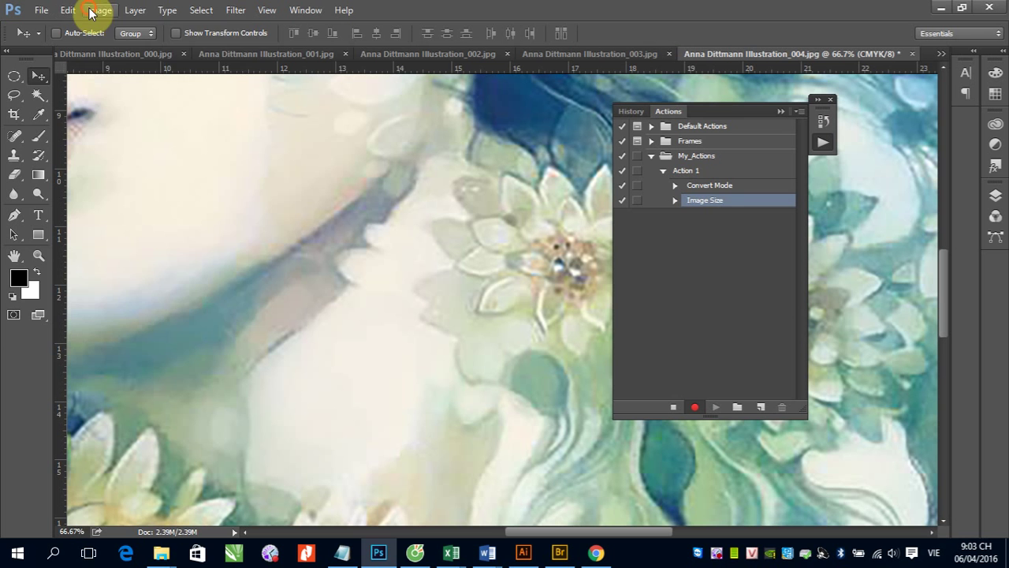
# - Resize the image to 20 cm wide
pyautogui.click(99, 9)
pyautogui.click(128, 117)
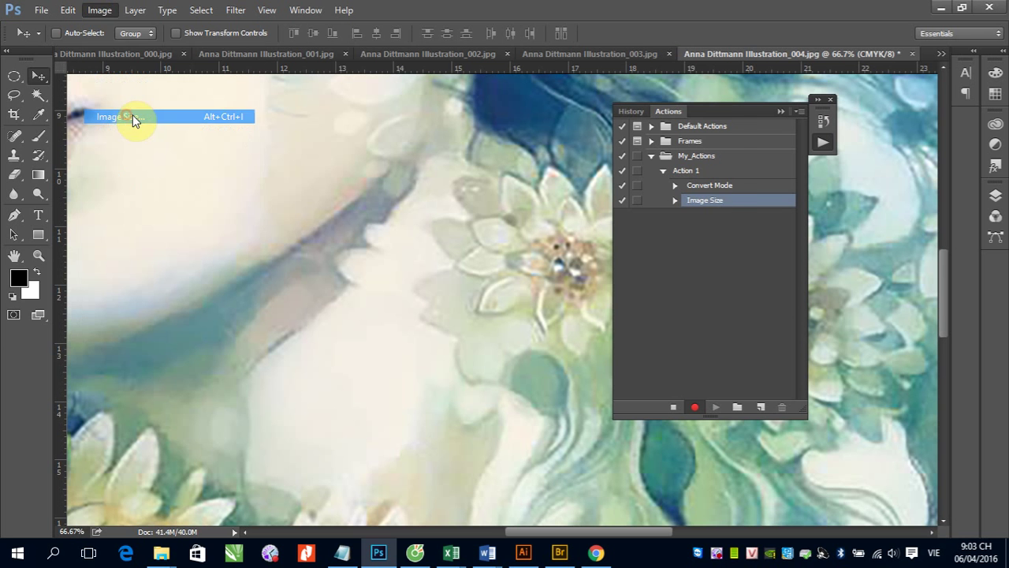
pyautogui.click(597, 198)
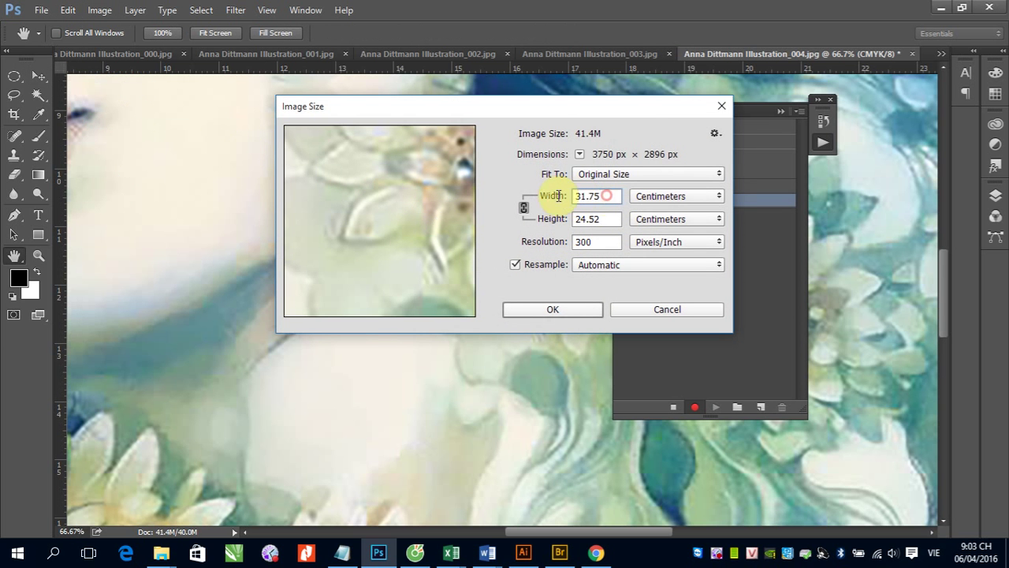
pyautogui.click(552, 199)
pyautogui.write('20')
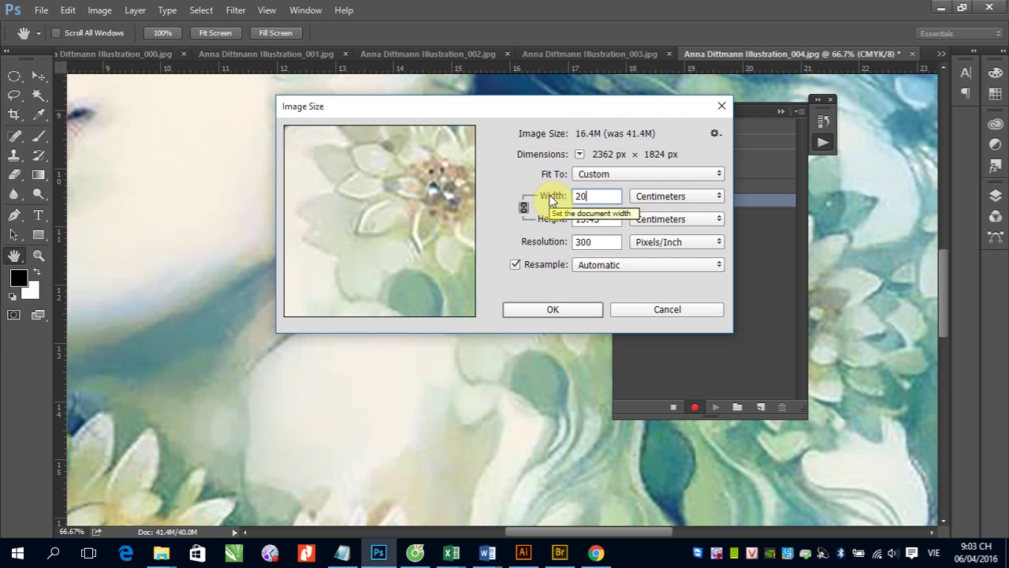
pyautogui.click(561, 311)
pyautogui.press('v')
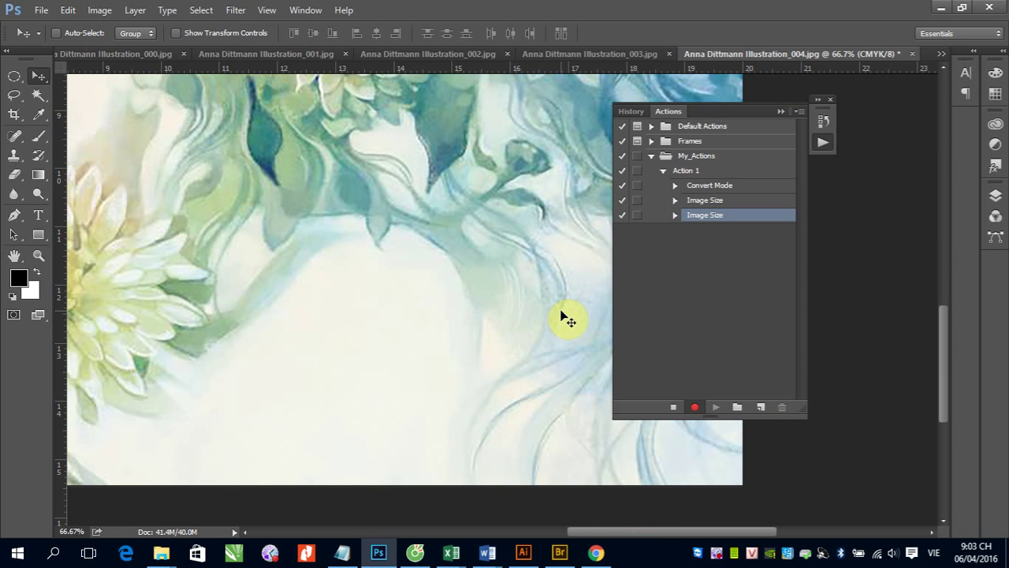
pyautogui.click(40, 12)
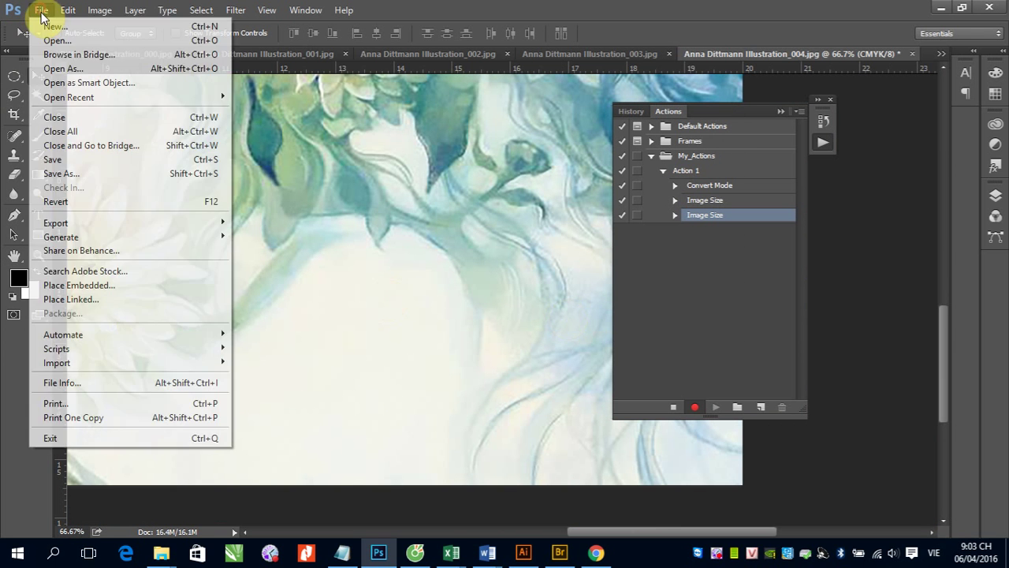
# - Save the image as JPEG into Desktop\Ket_qua, close it, and stop recording
pyautogui.click(75, 174)
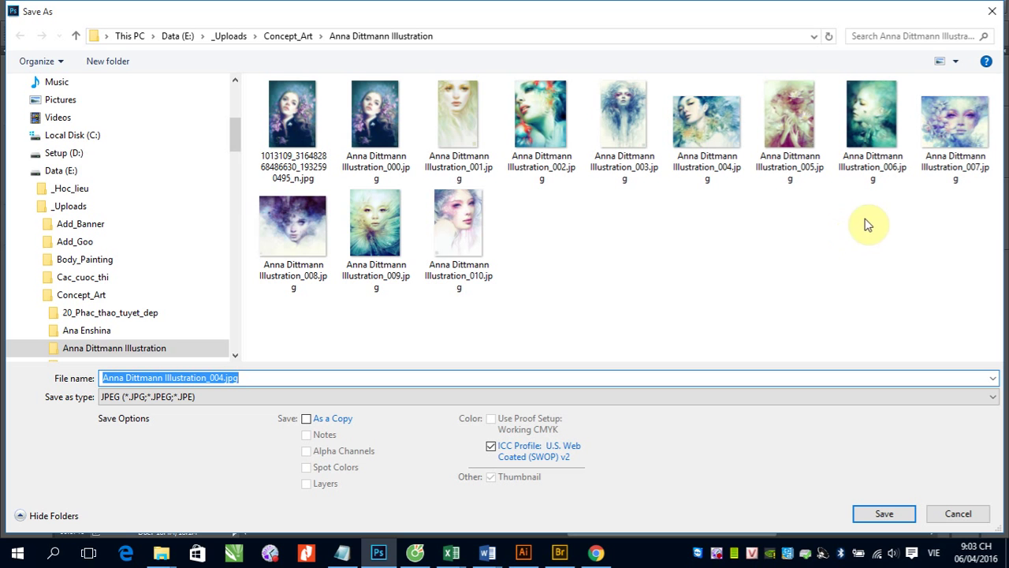
pyautogui.moveTo(240, 136); pyautogui.dragTo(240, 93)
pyautogui.click(71, 105)
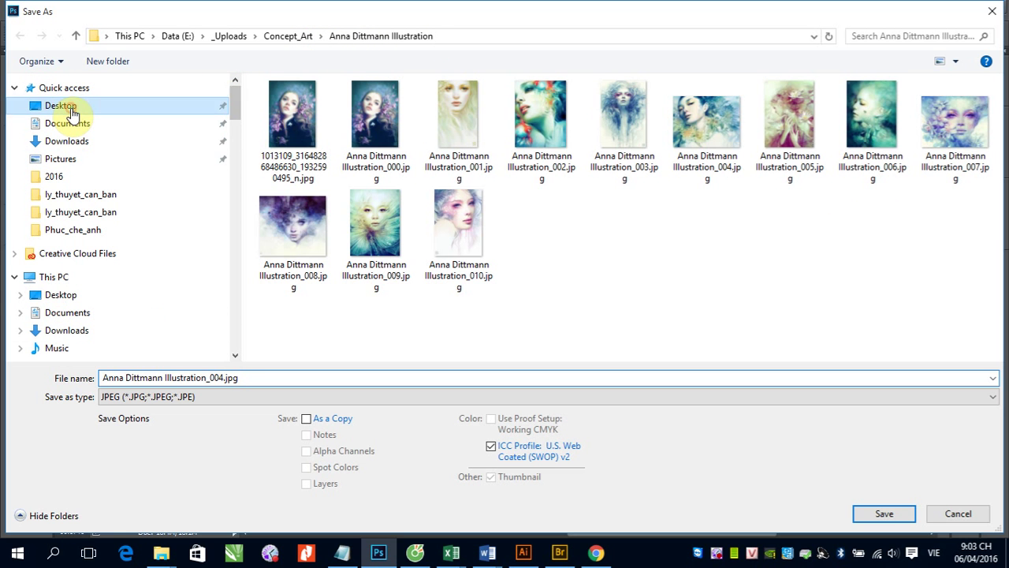
pyautogui.doubleClick(448, 122)
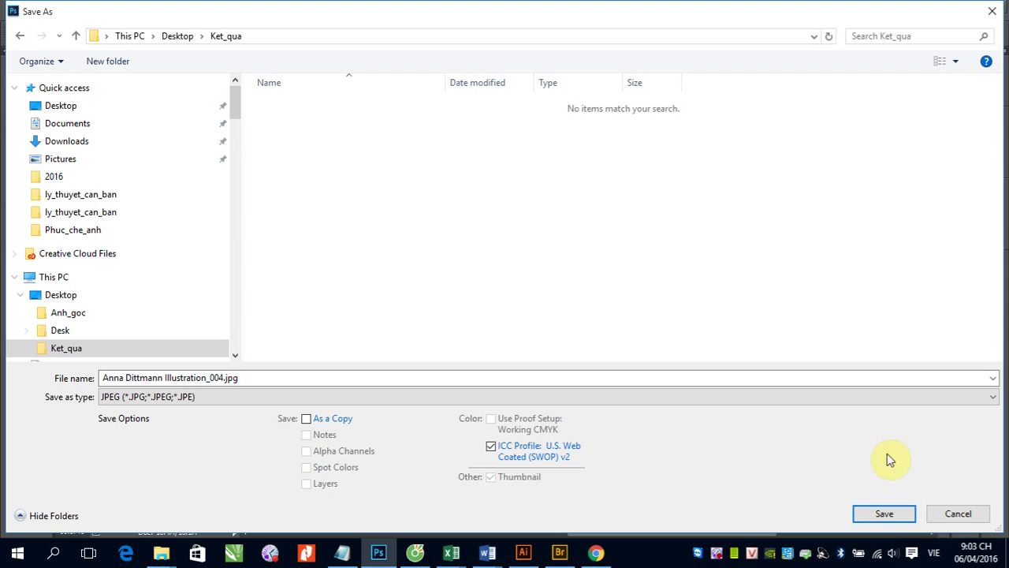
pyautogui.click(880, 513)
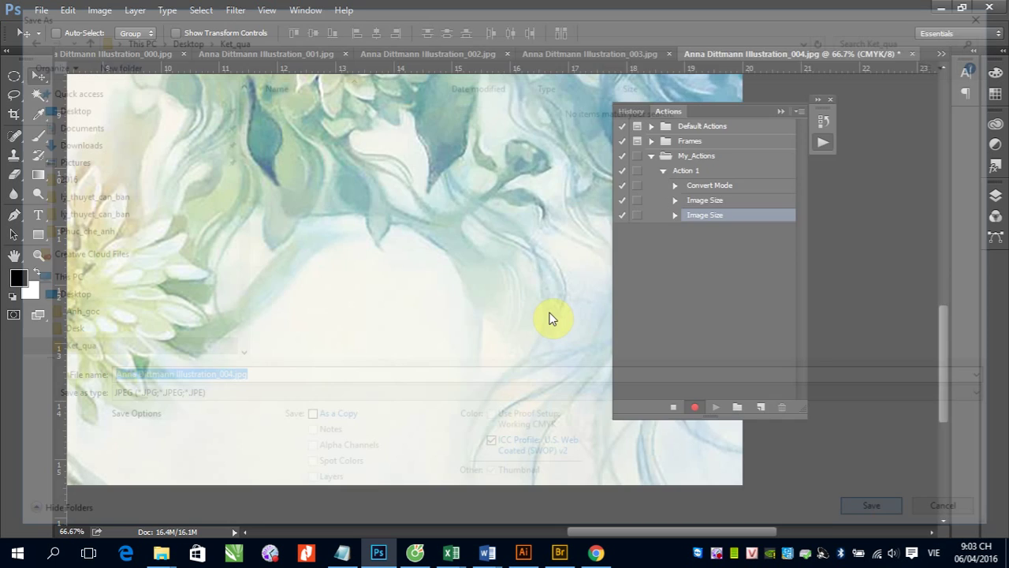
pyautogui.click(591, 138)
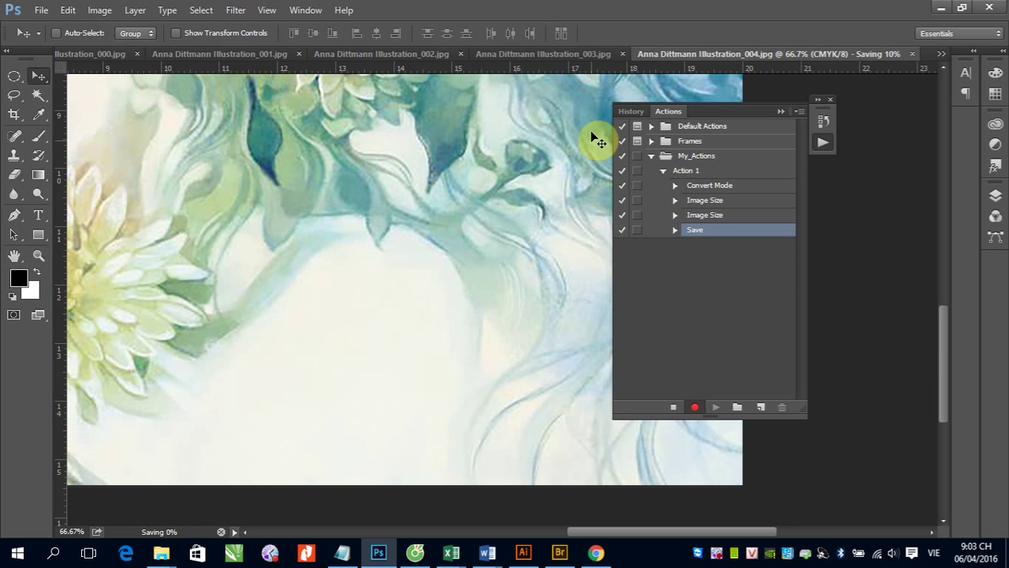
pyautogui.click(913, 54)
pyautogui.click(673, 406)
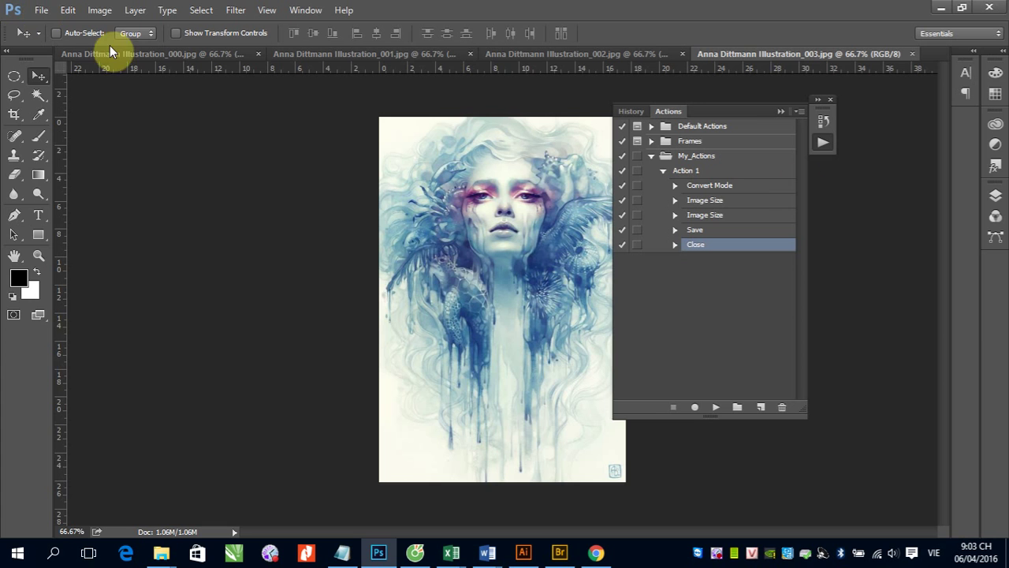
# - Delete the test image Illustration_004.jpg from the desktop Ket_qua folder and return to Photoshop
pyautogui.click(941, 10)
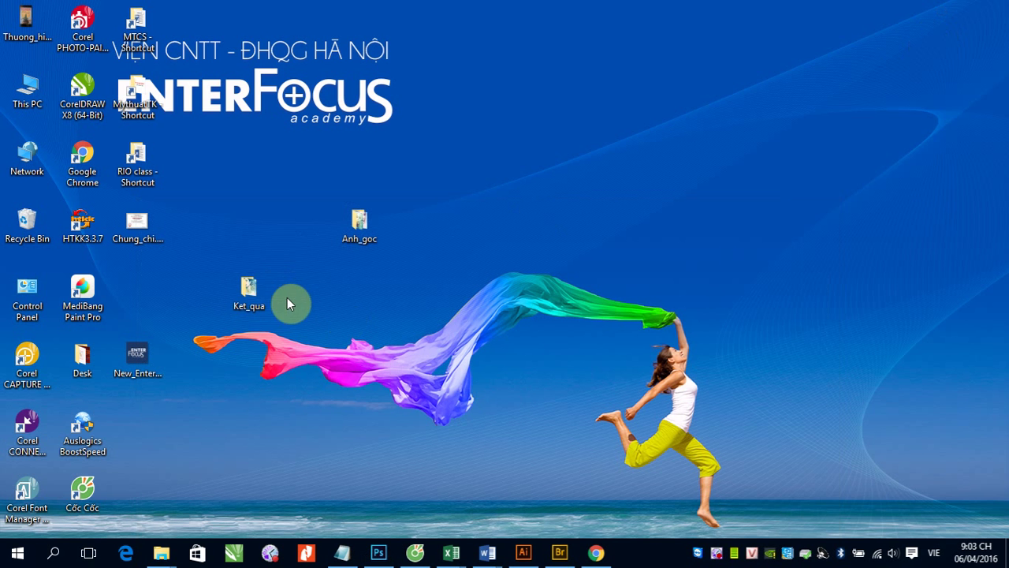
pyautogui.click(250, 288)
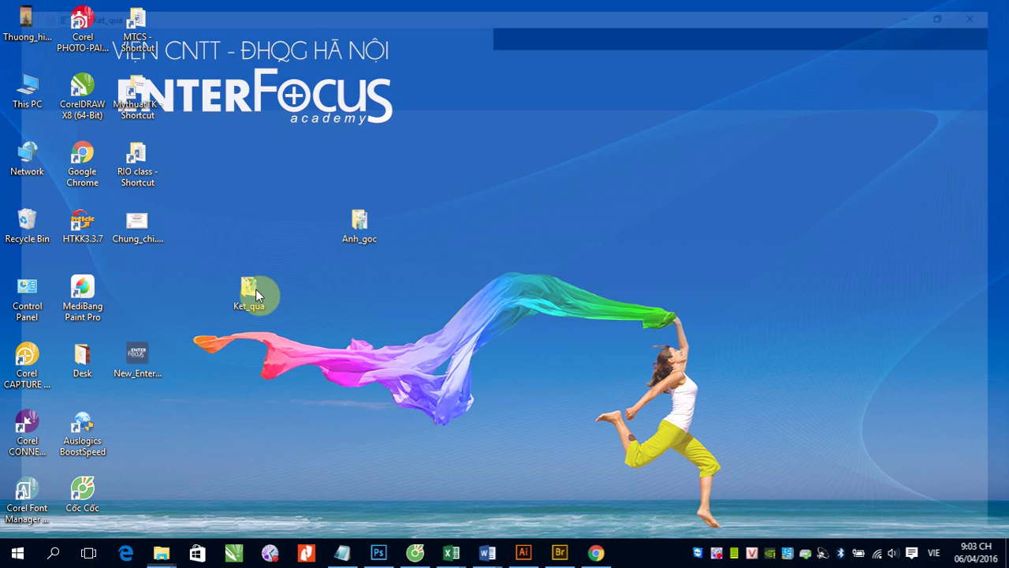
pyautogui.doubleClick(252, 292)
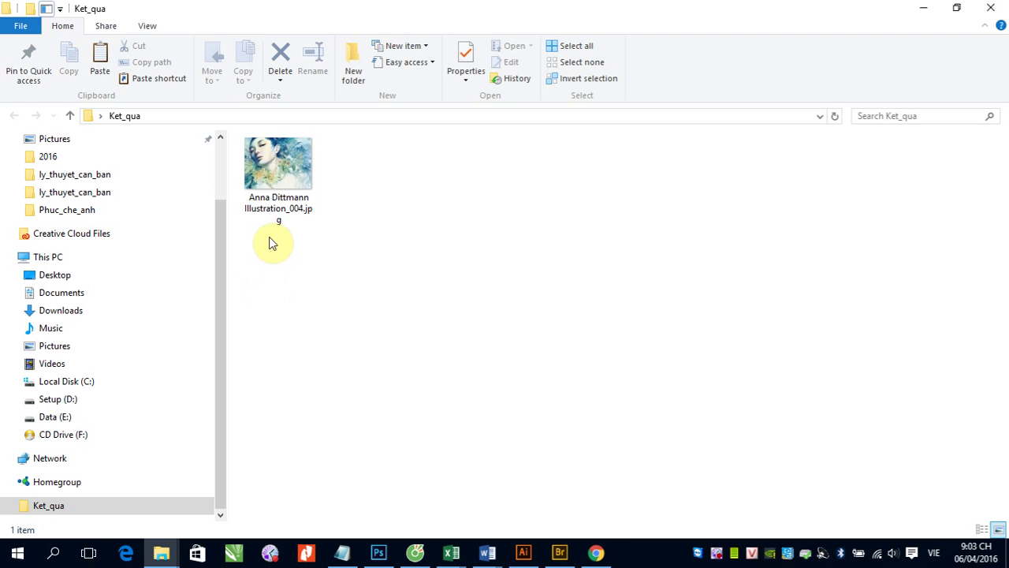
pyautogui.click(282, 212)
pyautogui.press('Delete')
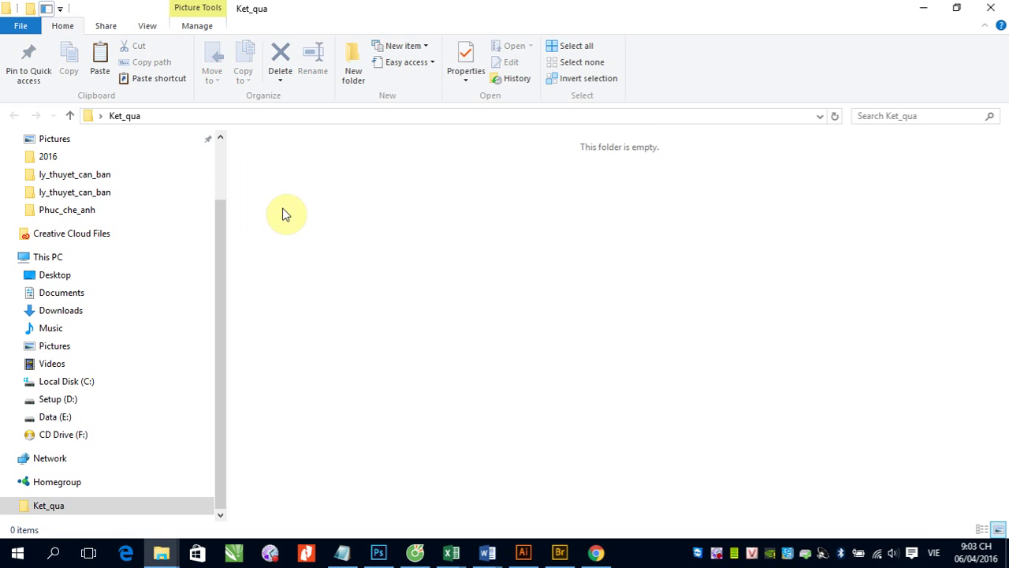
pyautogui.click(991, 8)
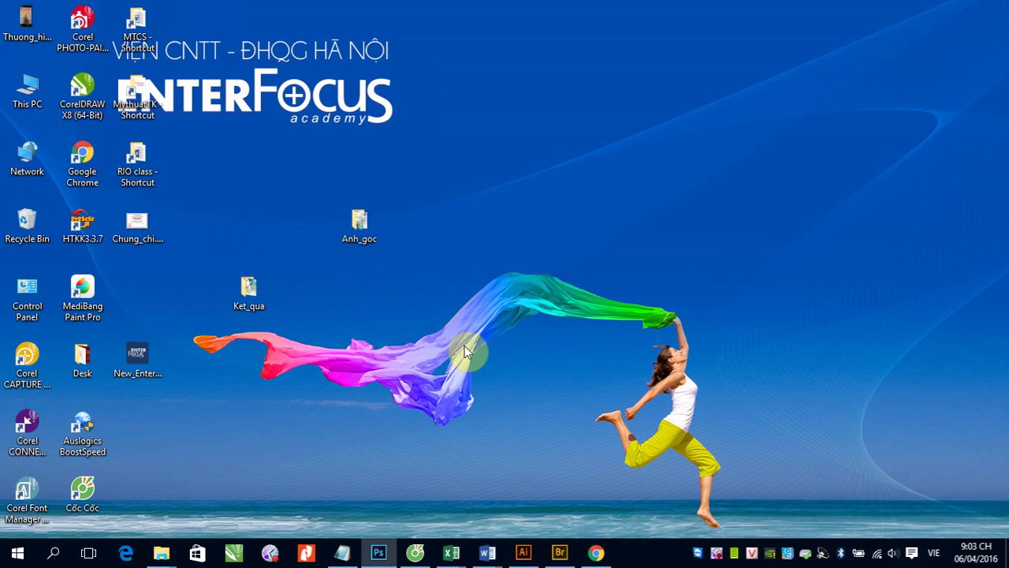
pyautogui.click(379, 552)
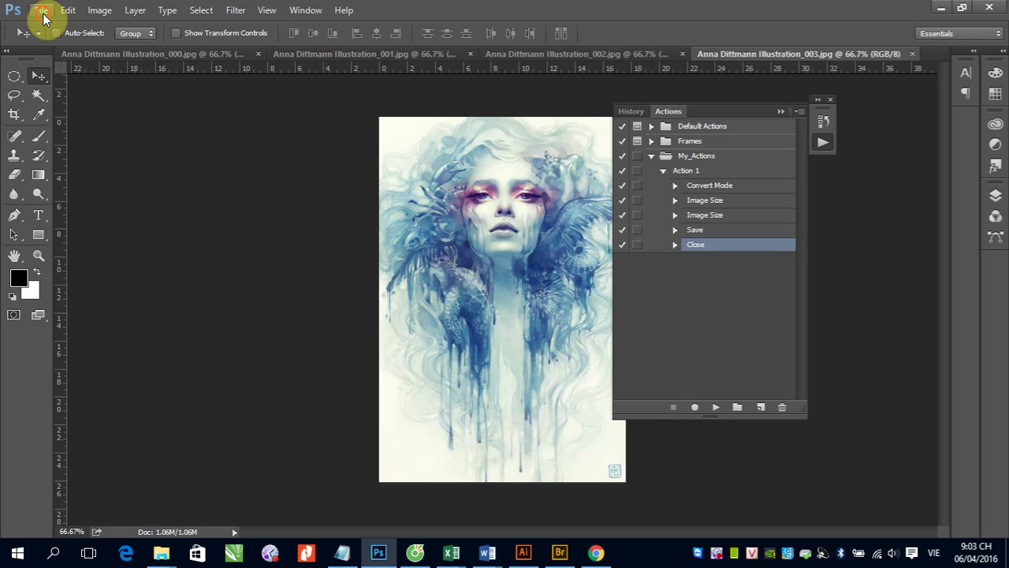
# - Start a File > Automate > Batch run with Anh_goc as the source folder
pyautogui.click(41, 9)
pyautogui.moveTo(63, 335)
pyautogui.click(73, 336)
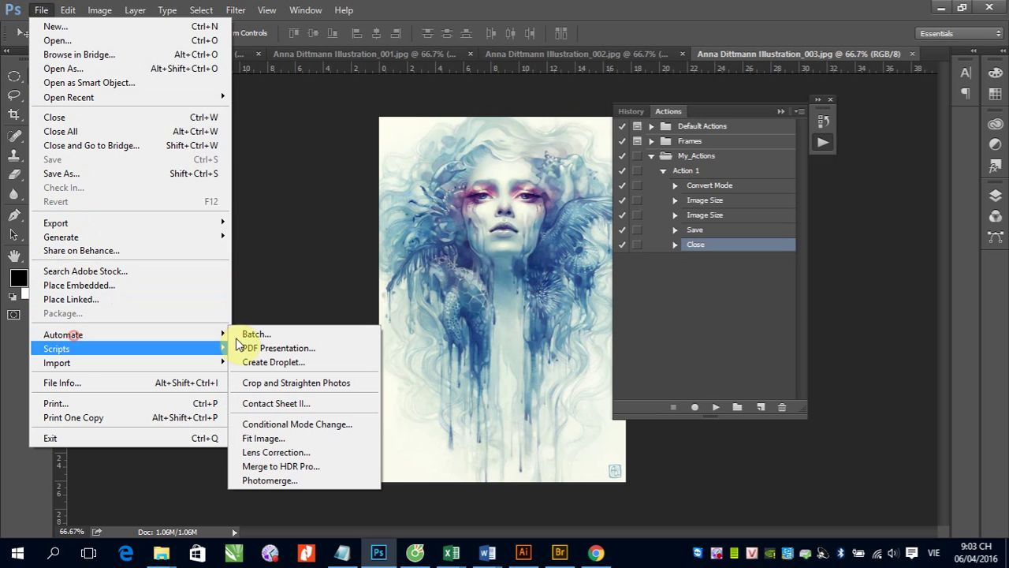
pyautogui.click(281, 337)
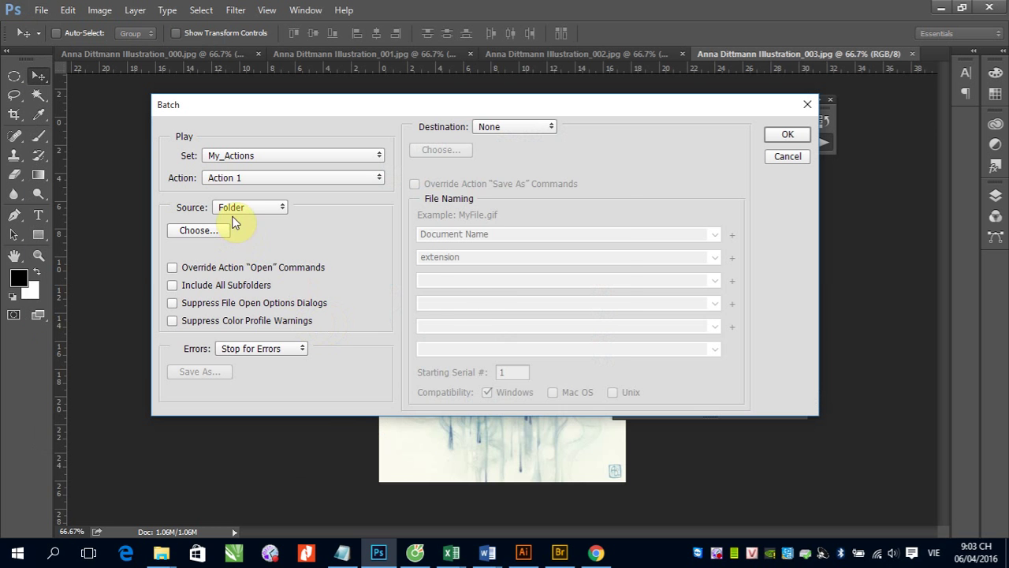
pyautogui.click(204, 229)
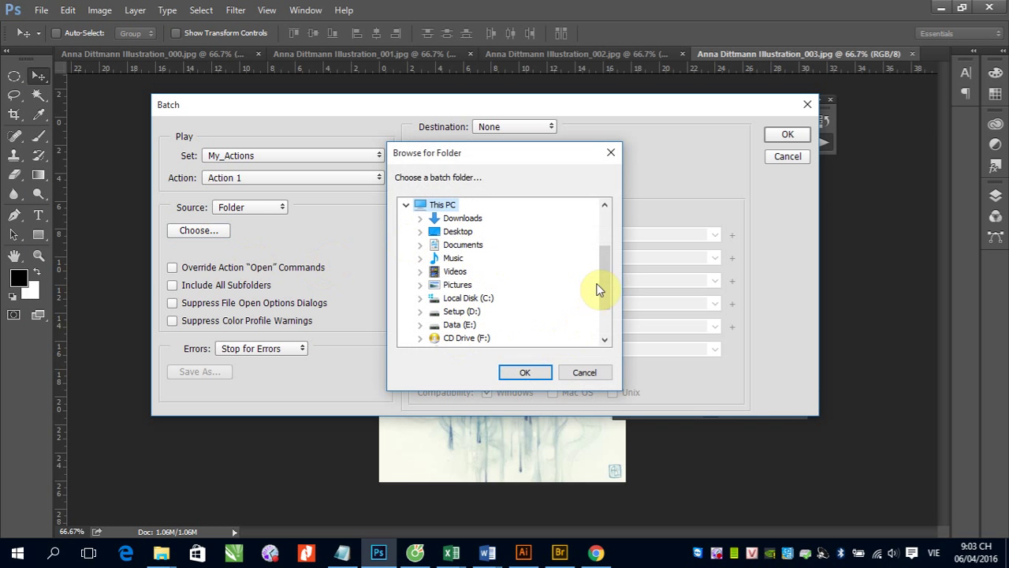
pyautogui.moveTo(597, 288); pyautogui.dragTo(608, 329)
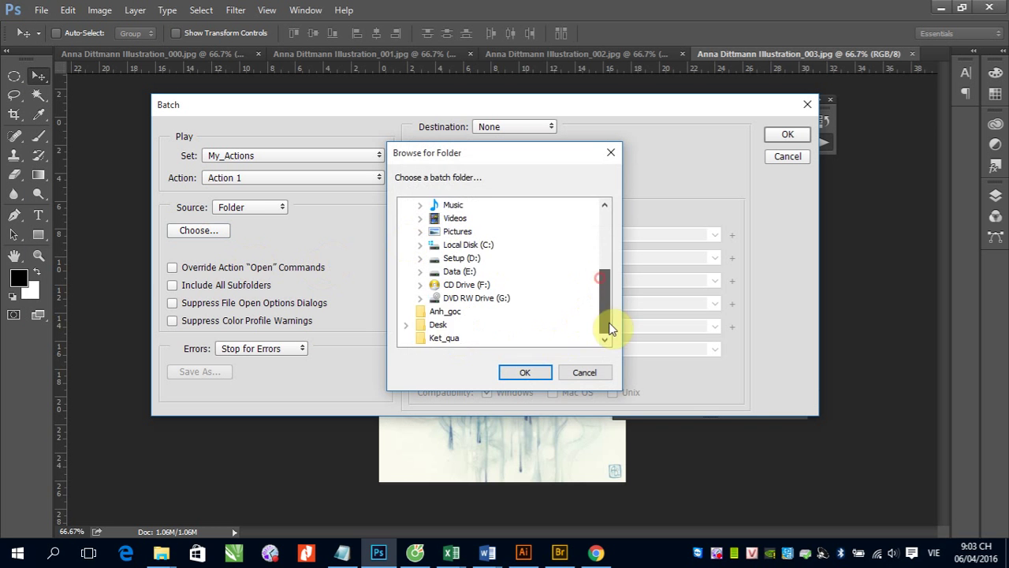
pyautogui.click(445, 312)
pyautogui.click(524, 372)
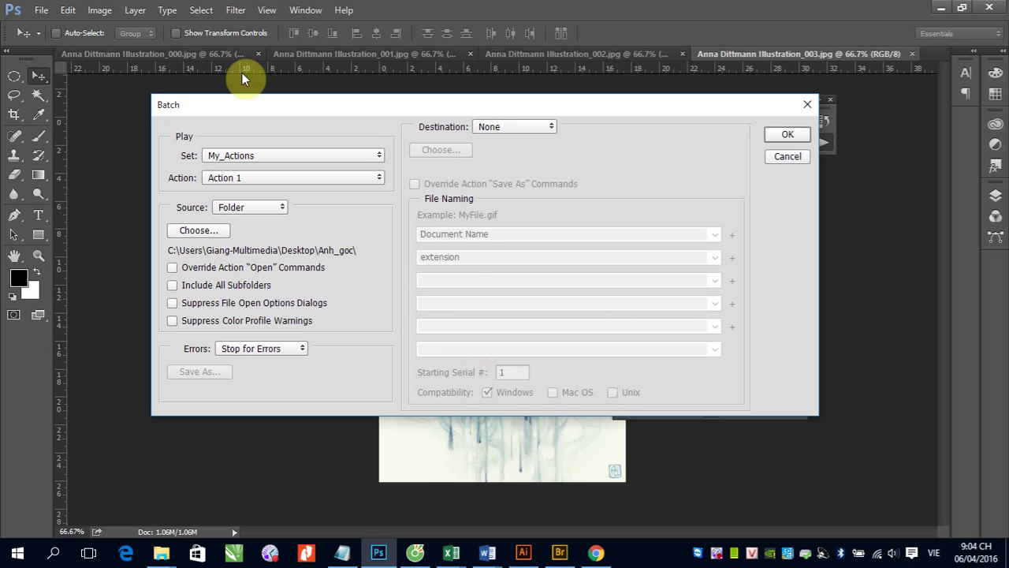
# - Set the batch destination to the Ket_qua folder and start the run
pyautogui.click(529, 125)
pyautogui.click(511, 162)
pyautogui.click(446, 149)
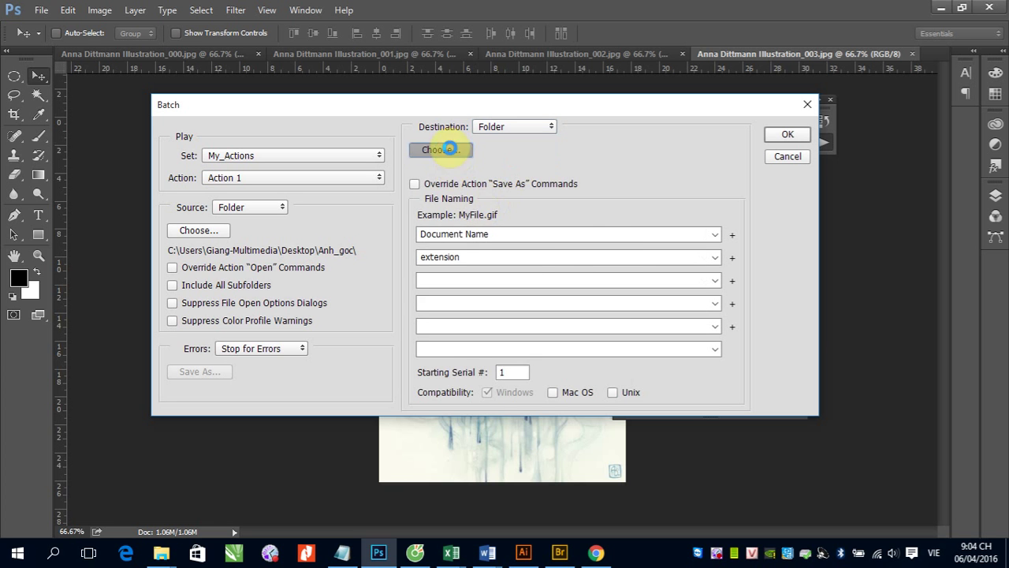
pyautogui.moveTo(604, 257); pyautogui.dragTo(603, 306)
pyautogui.click(454, 310)
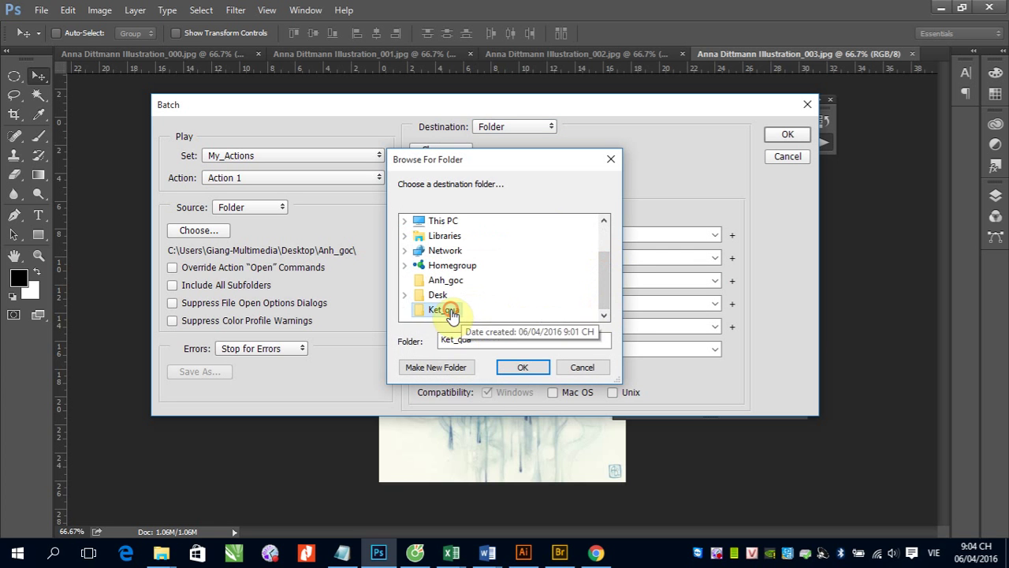
pyautogui.click(522, 367)
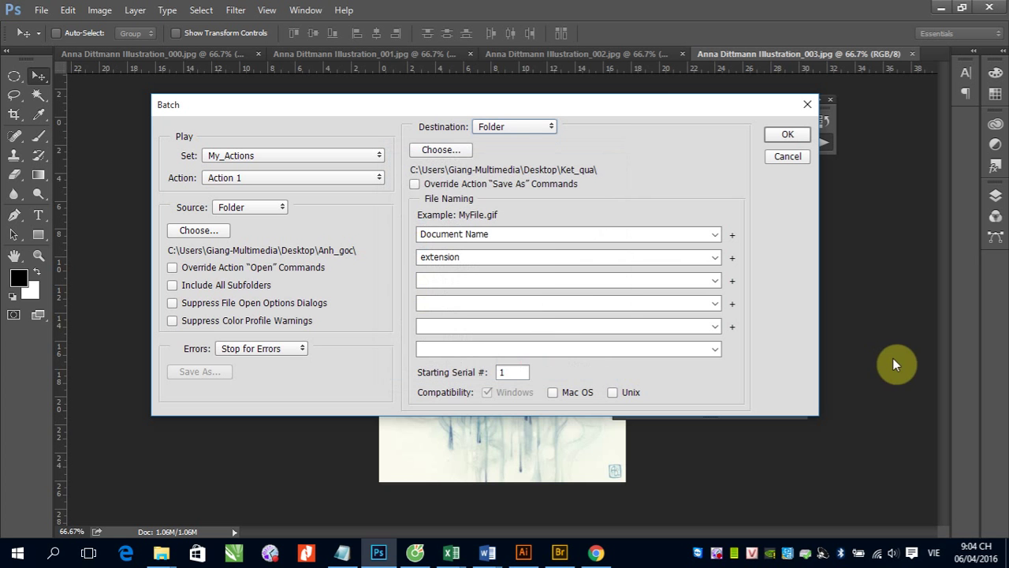
pyautogui.click(788, 137)
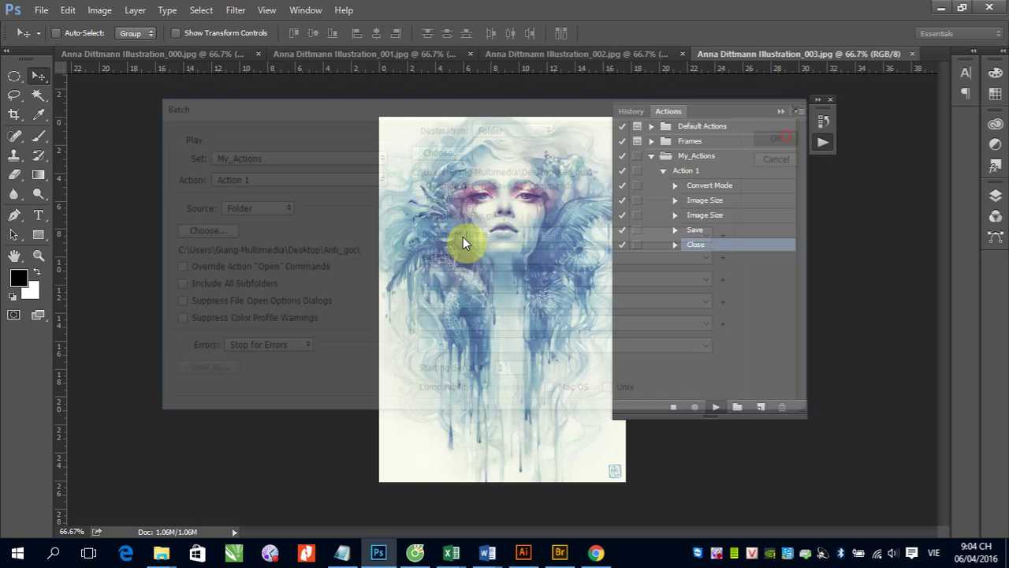